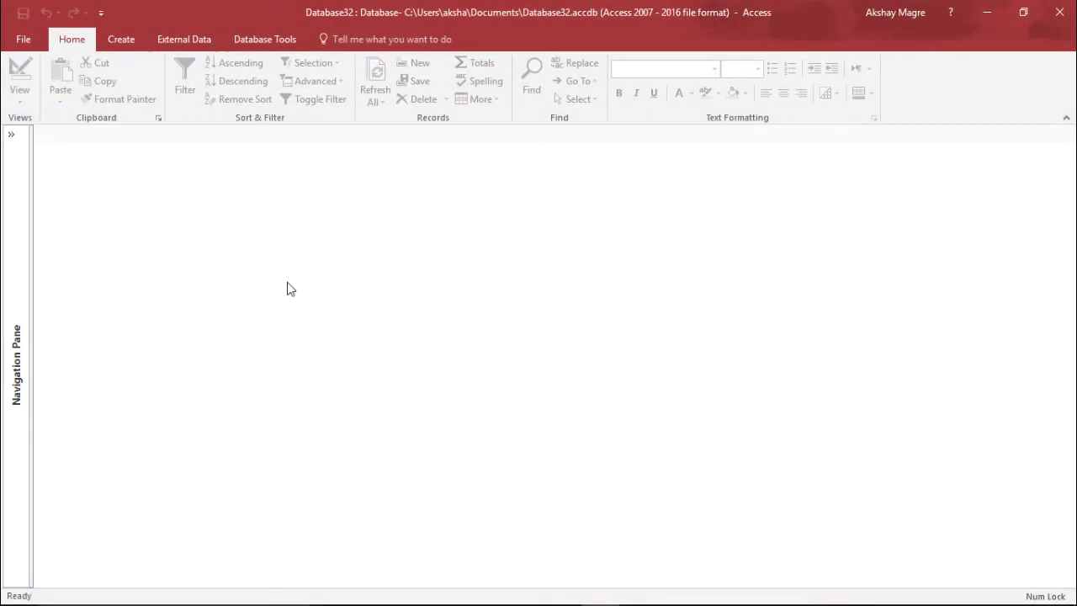
Create a blank database named 'Driving School' in the Documents folder.
{"action": "left_click", "coordinate": [22, 41]}
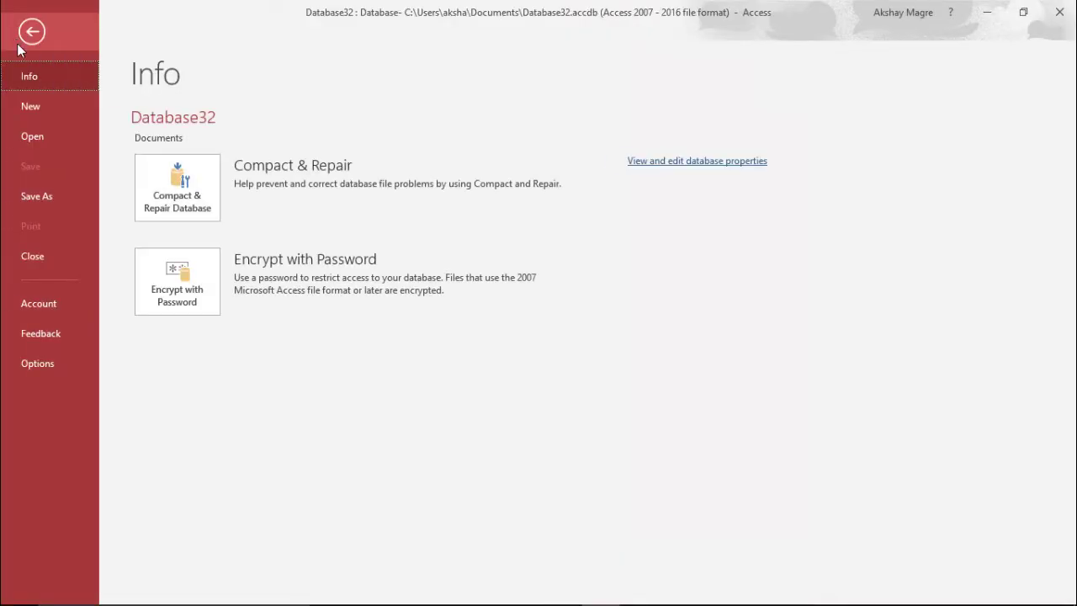
{"action": "left_click", "coordinate": [37, 106]}
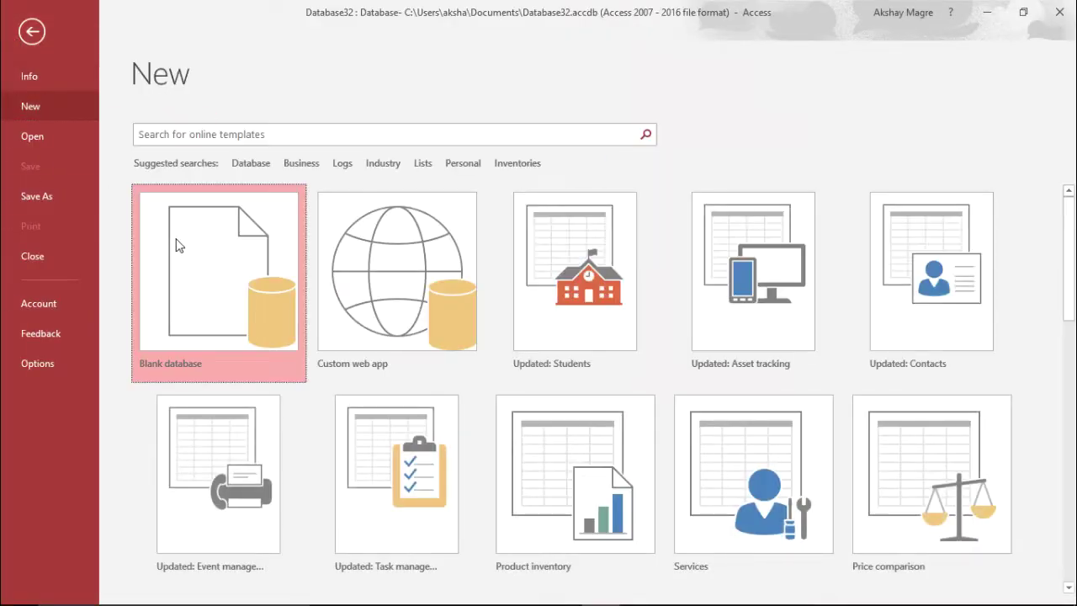
{"action": "left_click", "coordinate": [176, 245]}
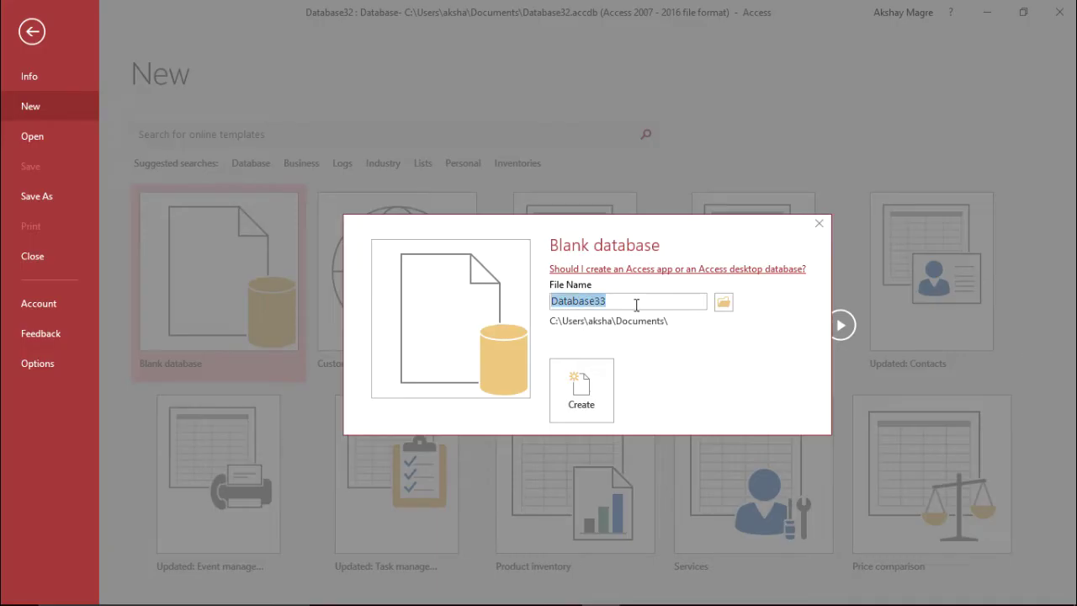
{"action": "type", "text": "Driving Sc"}
{"action": "key", "text": "BackSpace"}
{"action": "type", "text": "hool"}
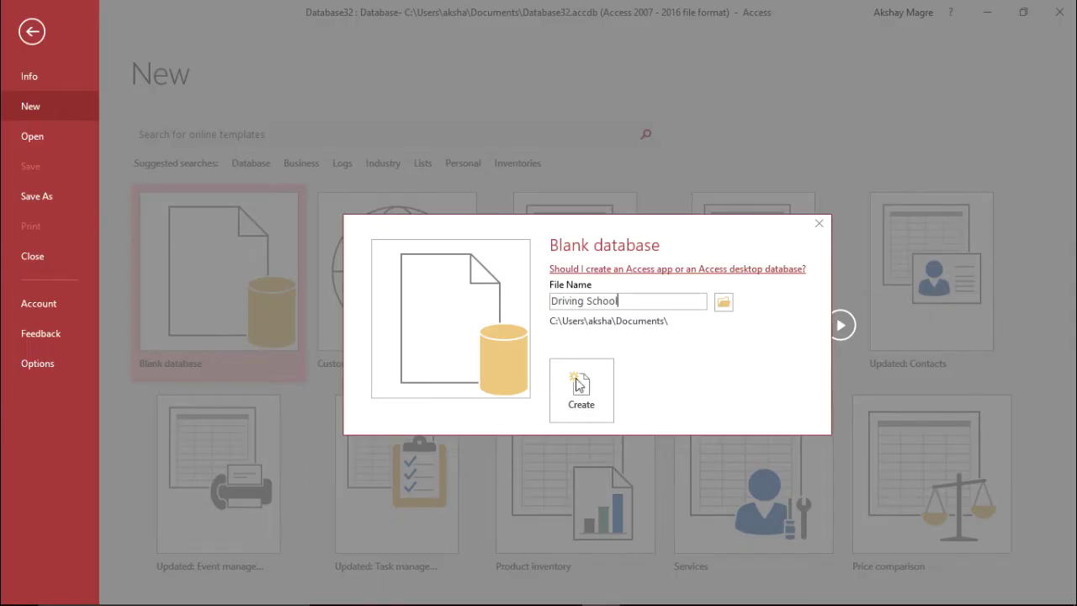
{"action": "left_click", "coordinate": [581, 389]}
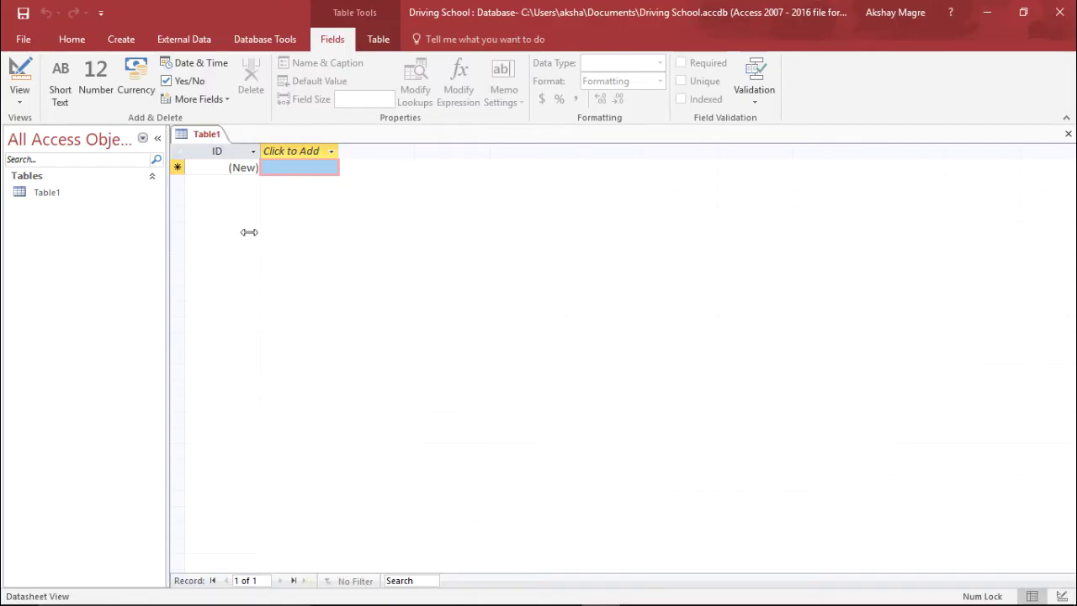
Switch Table1 to Design View, saving it as 'StudentTable'.
{"action": "left_click", "coordinate": [22, 102]}
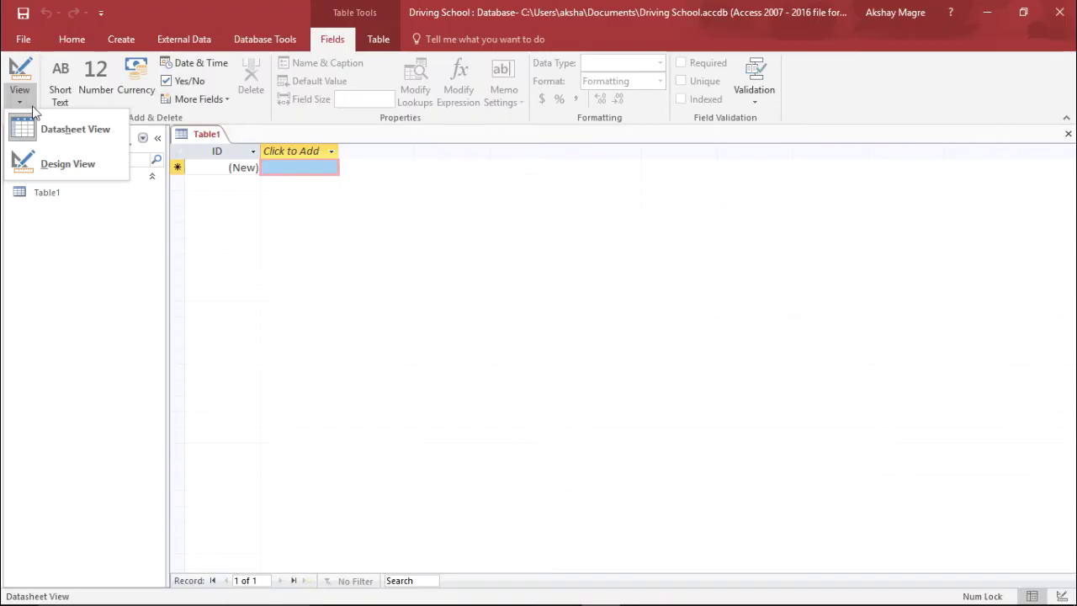
{"action": "left_click", "coordinate": [68, 163]}
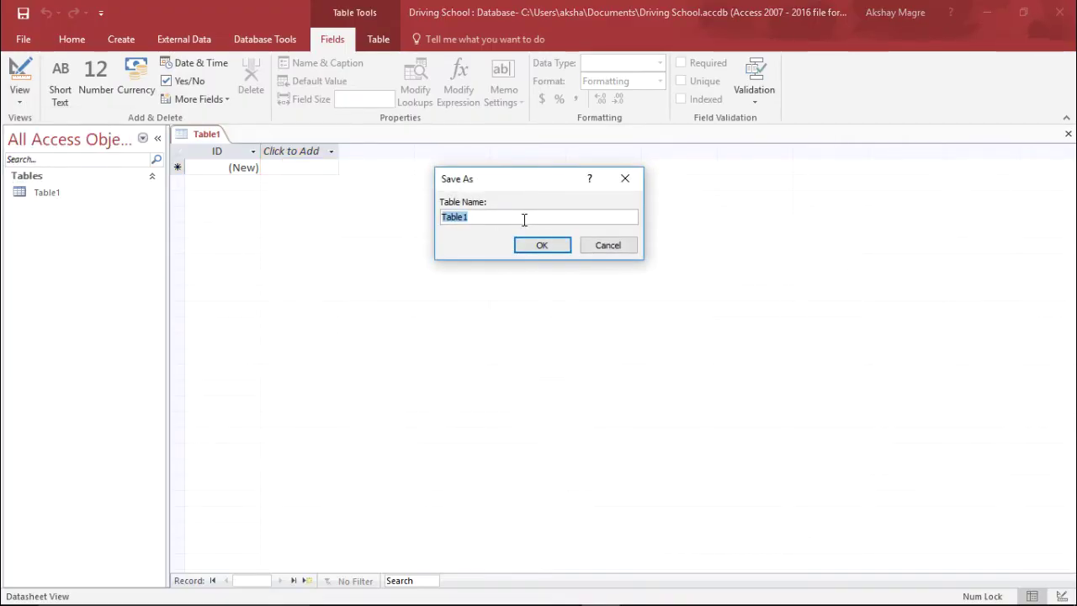
{"action": "type", "text": "Student"}
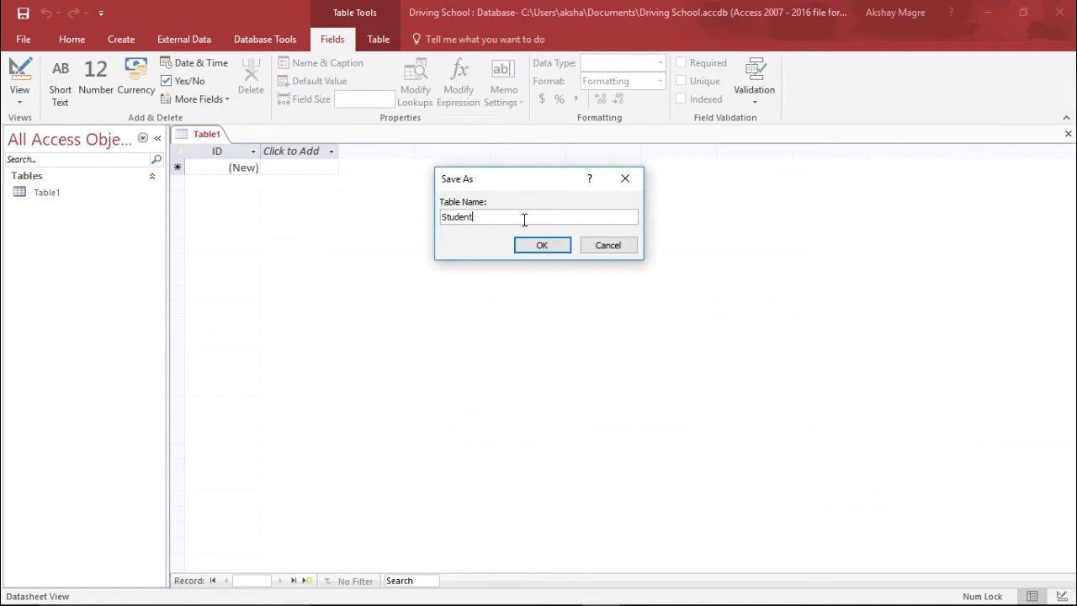
{"action": "type", "text": "Table"}
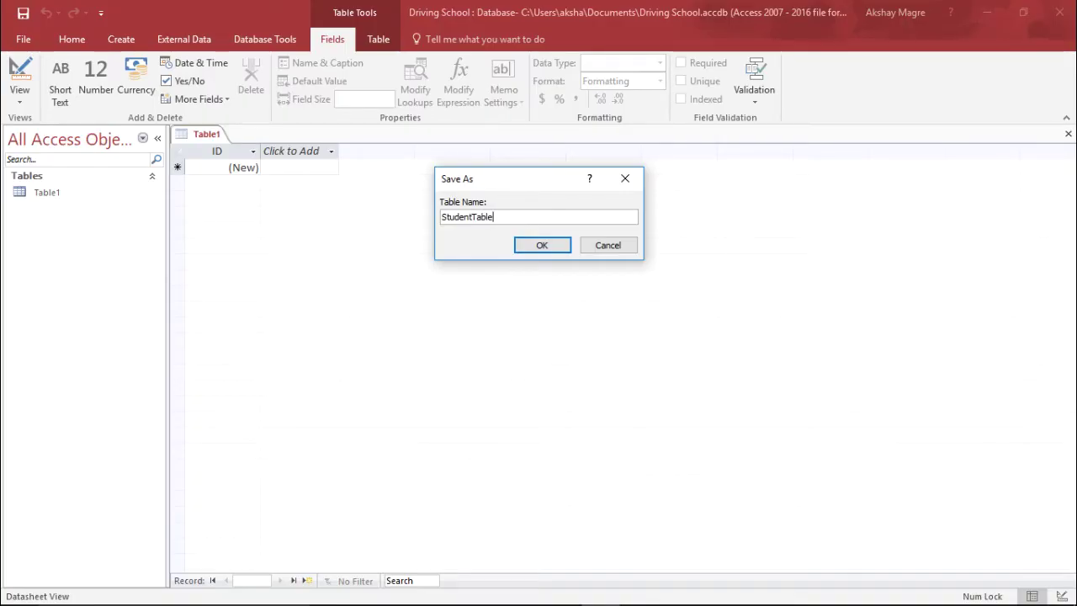
{"action": "key", "text": "Return"}
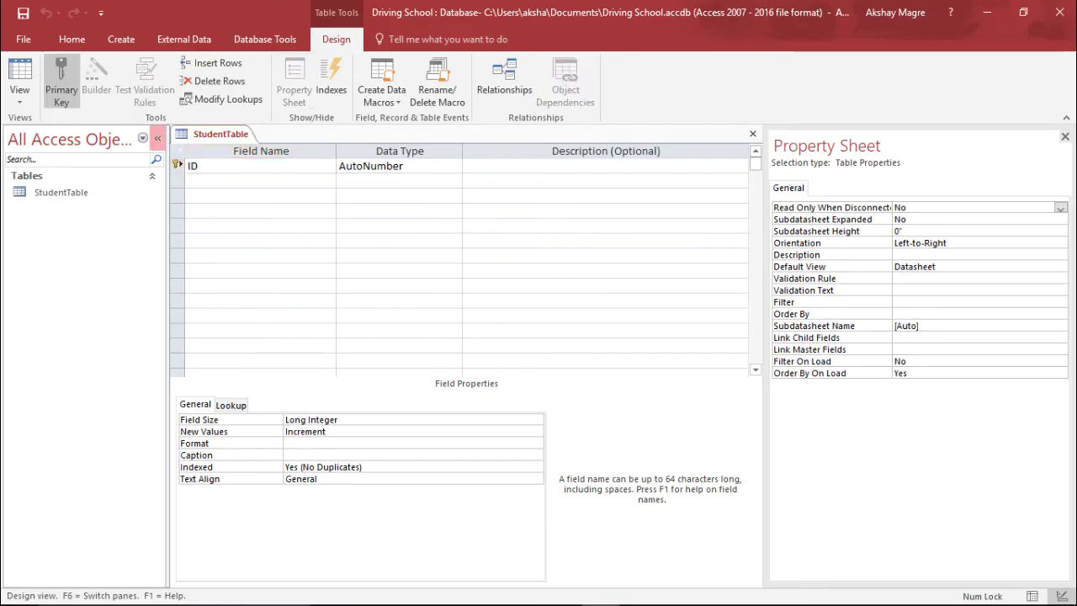
Collapse the Navigation Pane and rename the ID field to StudentID.
{"action": "left_click", "coordinate": [158, 138]}
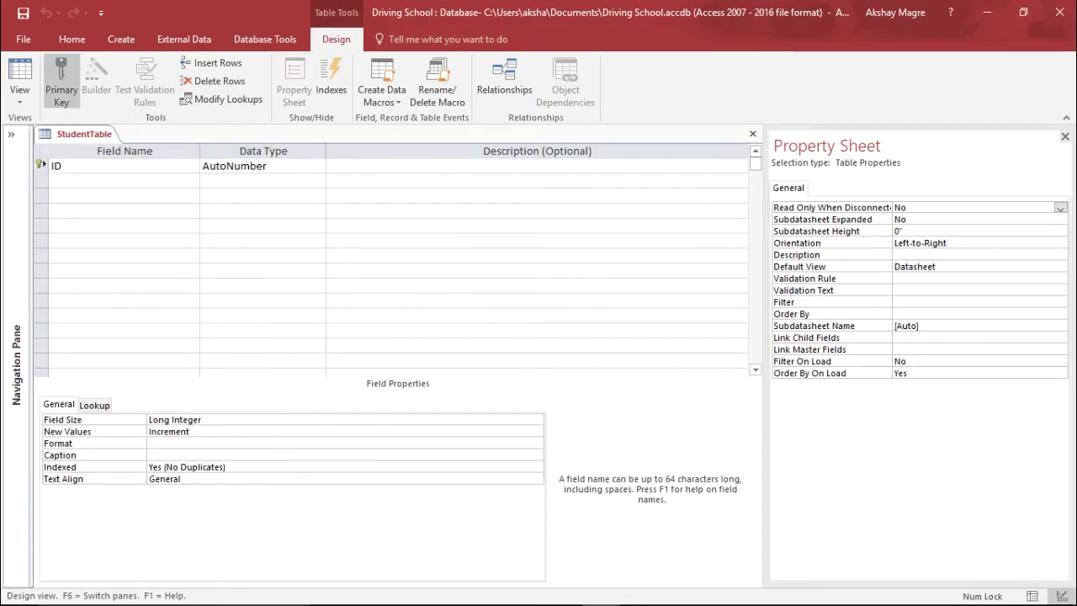
{"action": "left_click", "coordinate": [60, 166]}
{"action": "key", "text": "BackSpace"}
{"action": "key", "text": "BackSpace"}
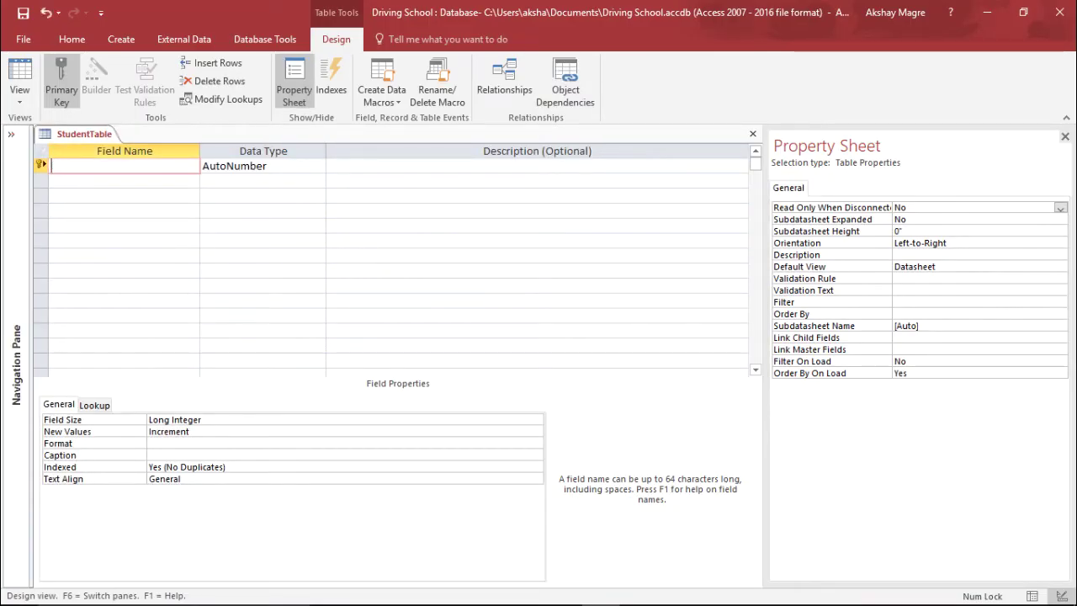
{"action": "type", "text": "StudentID"}
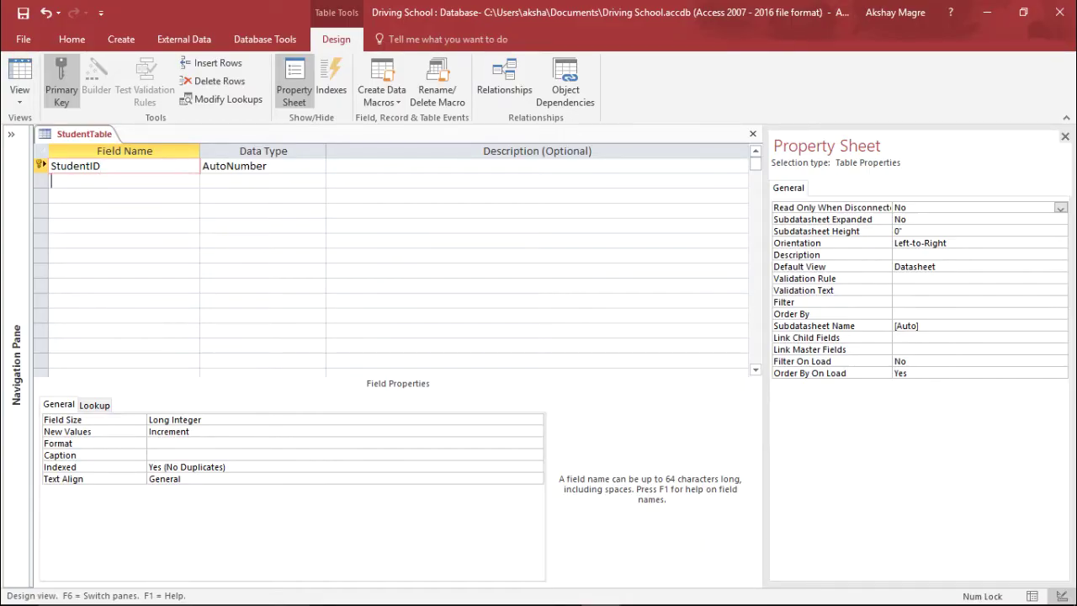
Add a Title field and choose Lookup Wizard as its data type.
{"action": "left_click", "coordinate": [124, 181]}
{"action": "type", "text": "Title"}
{"action": "key", "text": "Tab"}
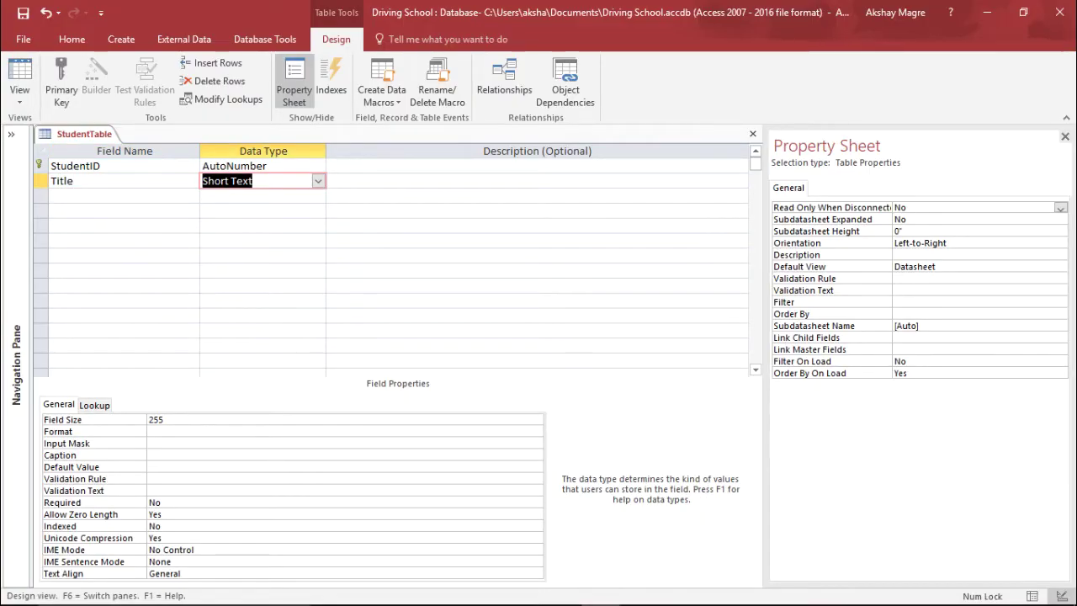
{"action": "left_click", "coordinate": [318, 181]}
{"action": "key", "text": "Return"}
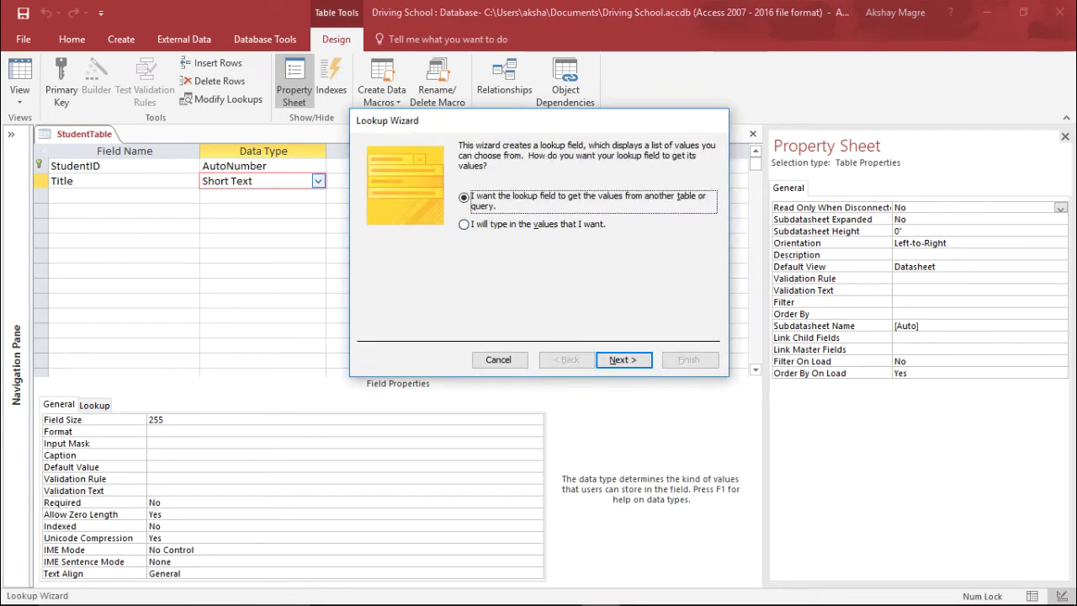
Set up Title's lookup with the typed values Mr, Ms and Mrs.
{"action": "key", "text": "Down"}
{"action": "key", "text": "Return"}
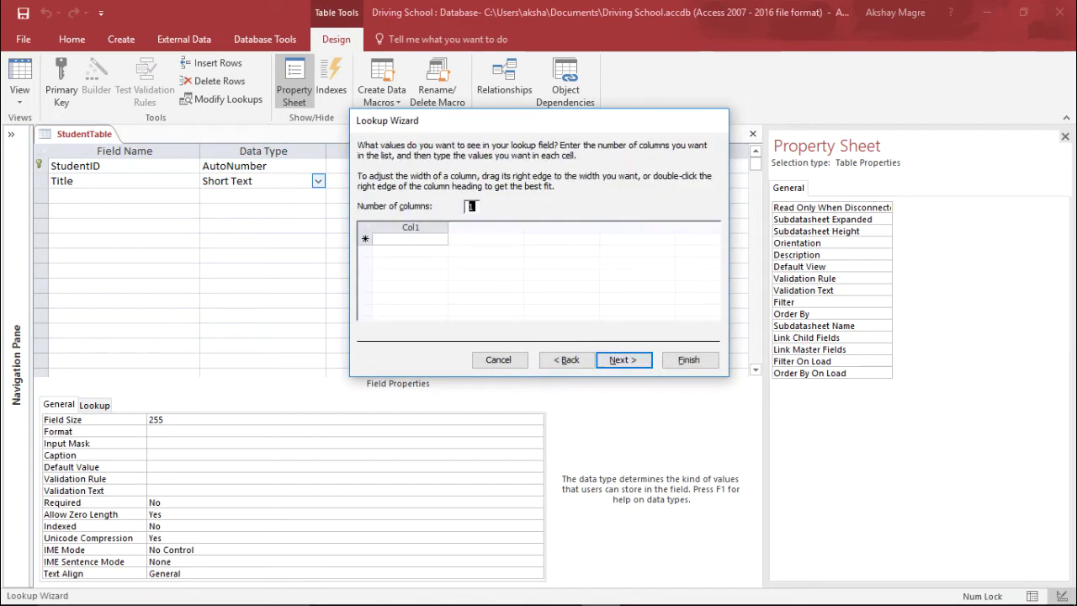
{"action": "left_click", "coordinate": [411, 239]}
{"action": "type", "text": "Mr"}
{"action": "key", "text": "Return"}
{"action": "type", "text": "Mr"}
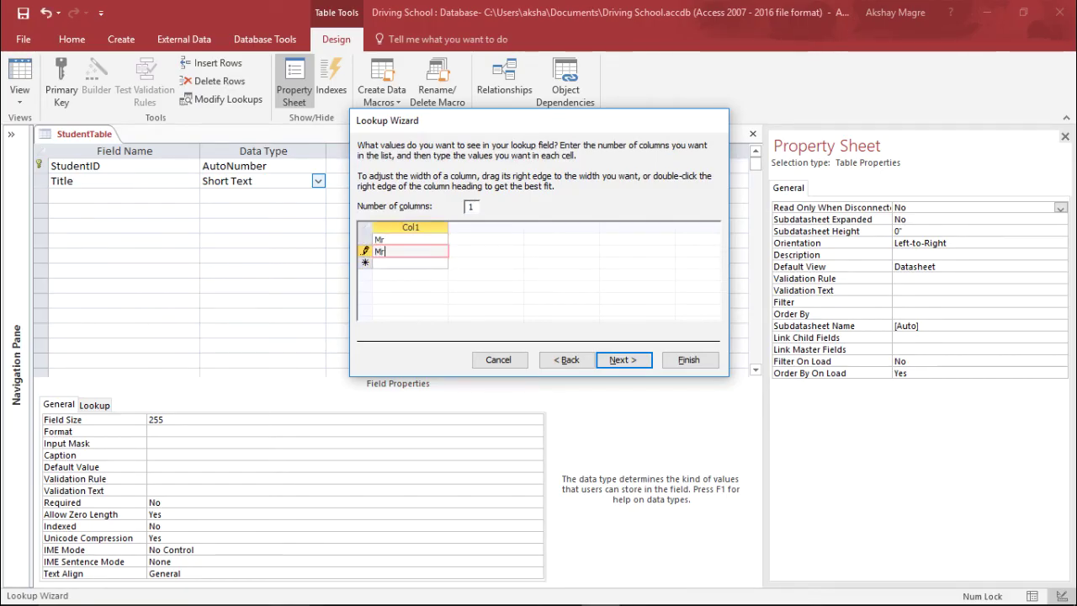
{"action": "type", "text": "s"}
{"action": "key", "text": "Return"}
{"action": "type", "text": "Mrs"}
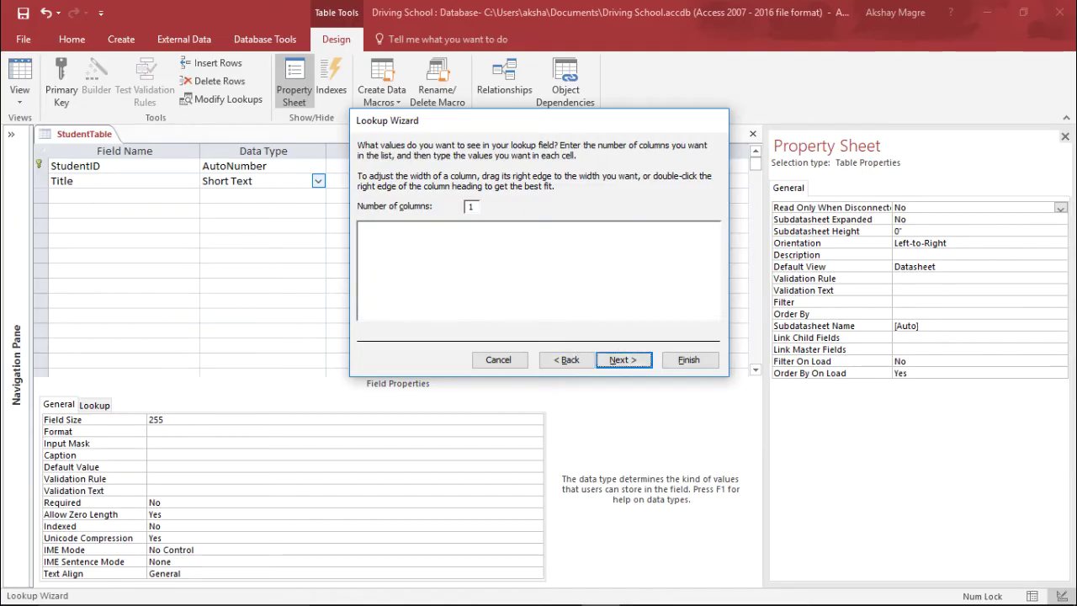
{"action": "left_click", "coordinate": [623, 359]}
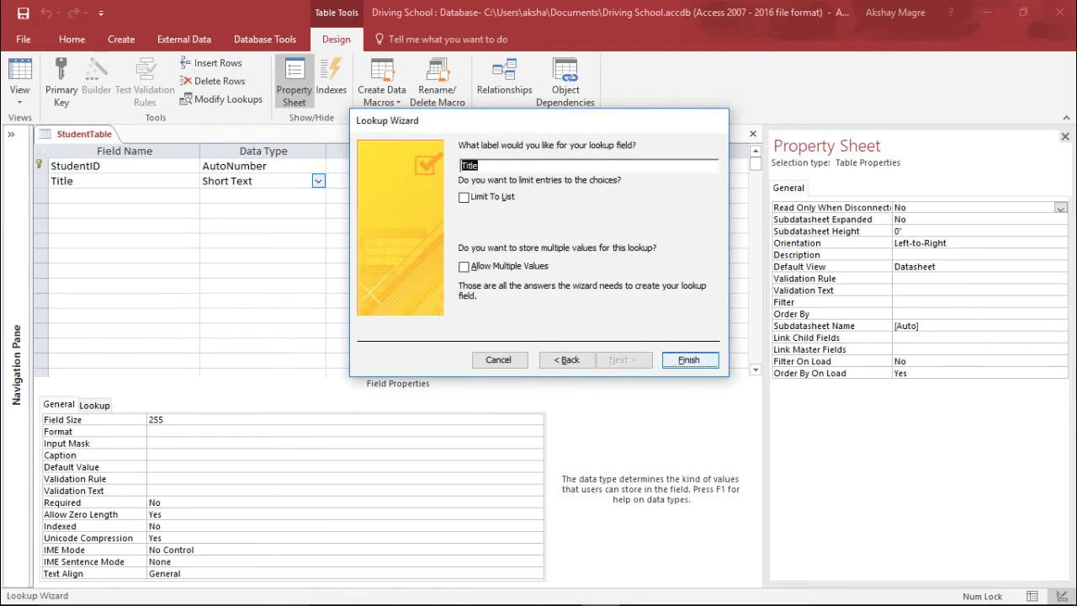
{"action": "left_click", "coordinate": [689, 359]}
Save StudentTable, check the Title choices in Datasheet View, and return to Design View.
{"action": "left_click", "coordinate": [318, 181]}
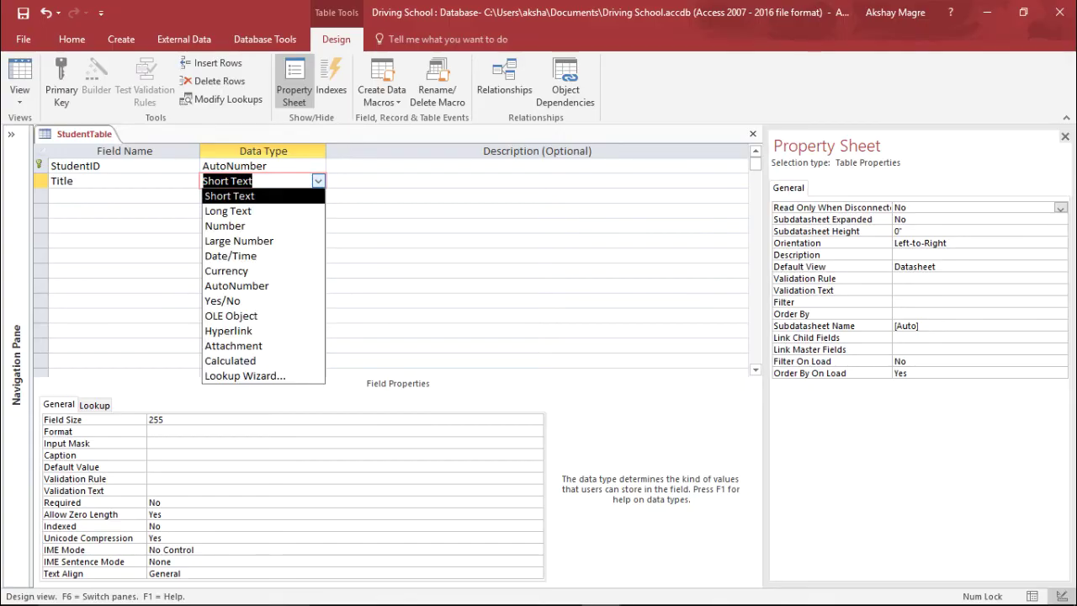
{"action": "key", "text": "Escape"}
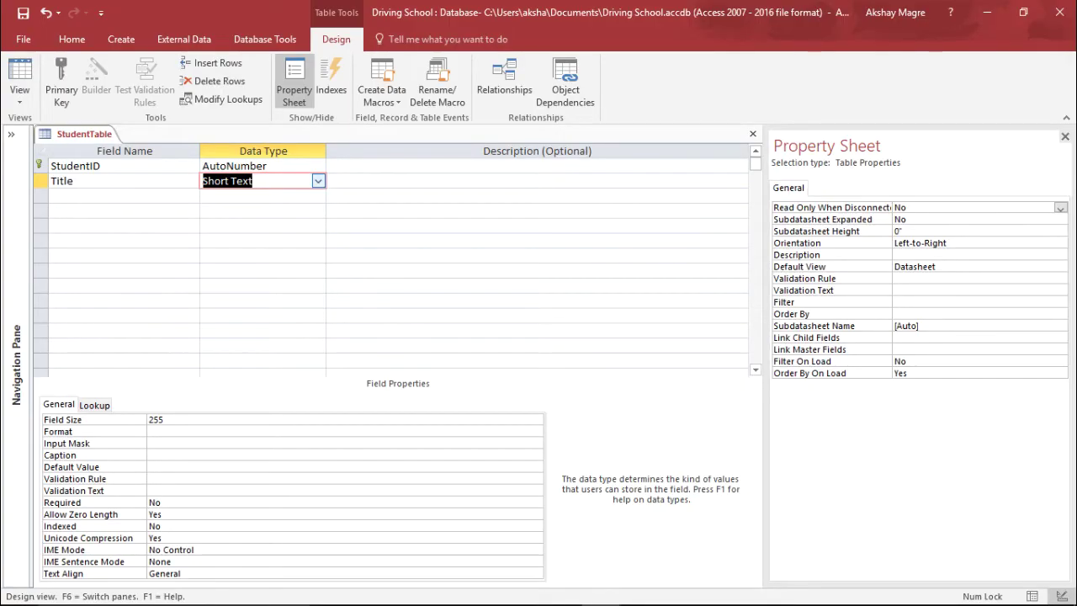
{"action": "key", "text": "alt+Down"}
{"action": "key", "text": "Escape"}
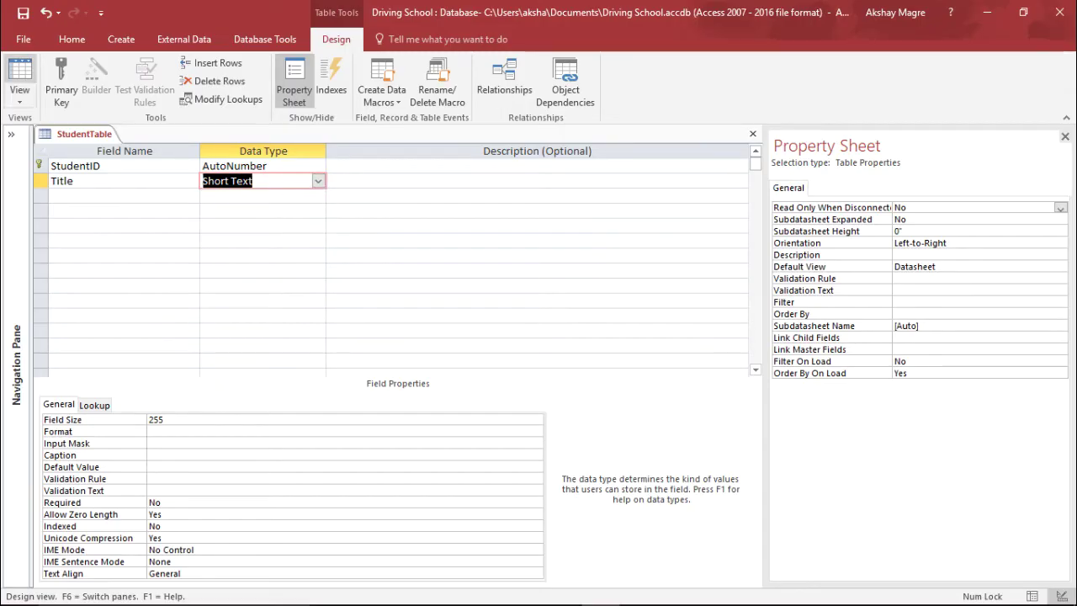
{"action": "left_click", "coordinate": [20, 80]}
{"action": "key", "text": "Return"}
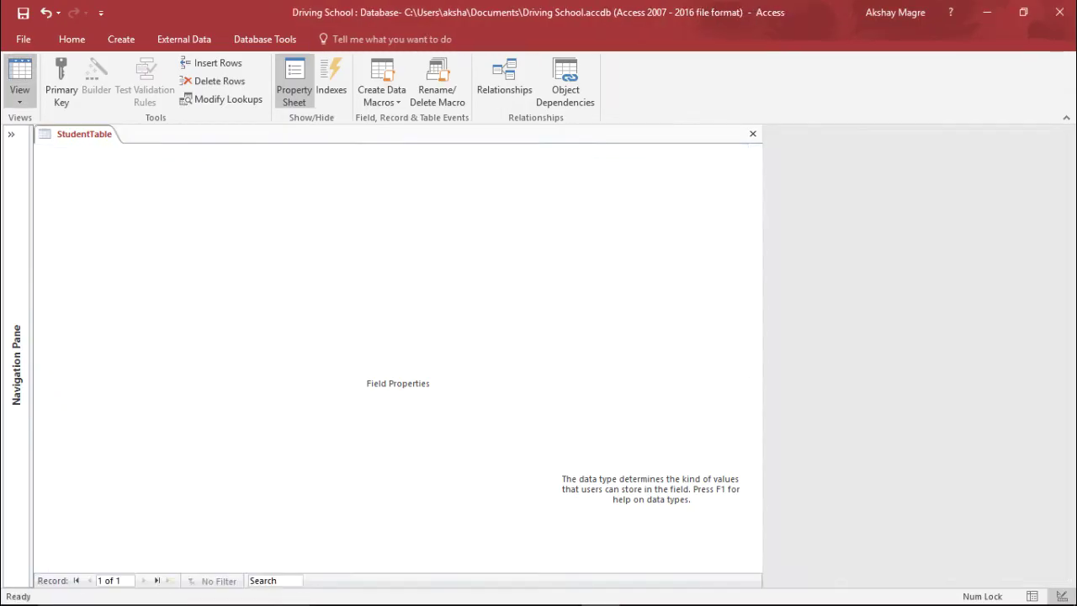
{"action": "key", "text": "alt+Down"}
{"action": "key", "text": "Escape"}
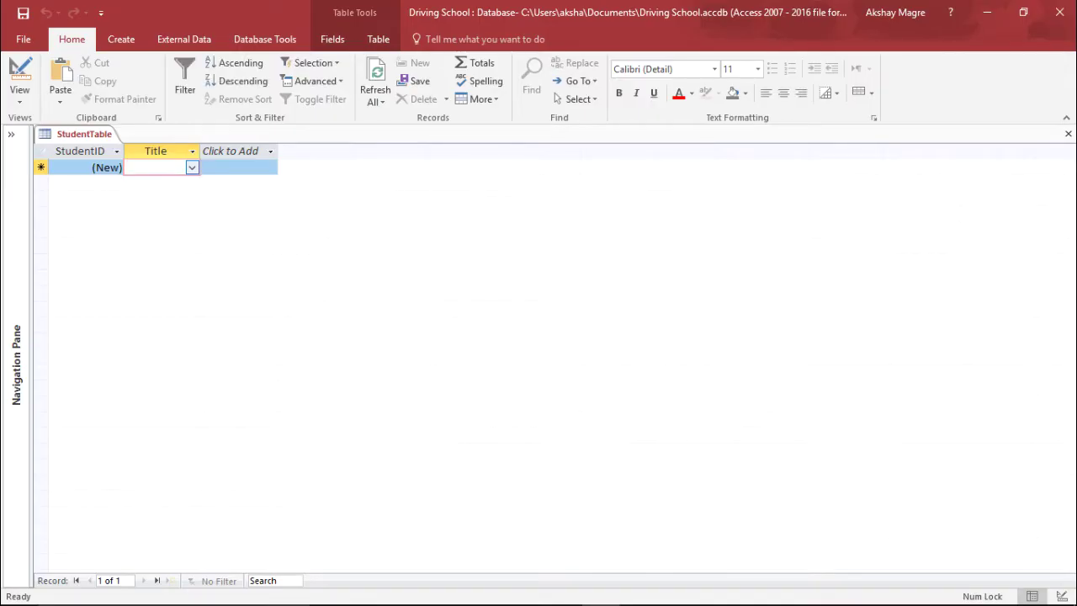
{"action": "left_click", "coordinate": [19, 101]}
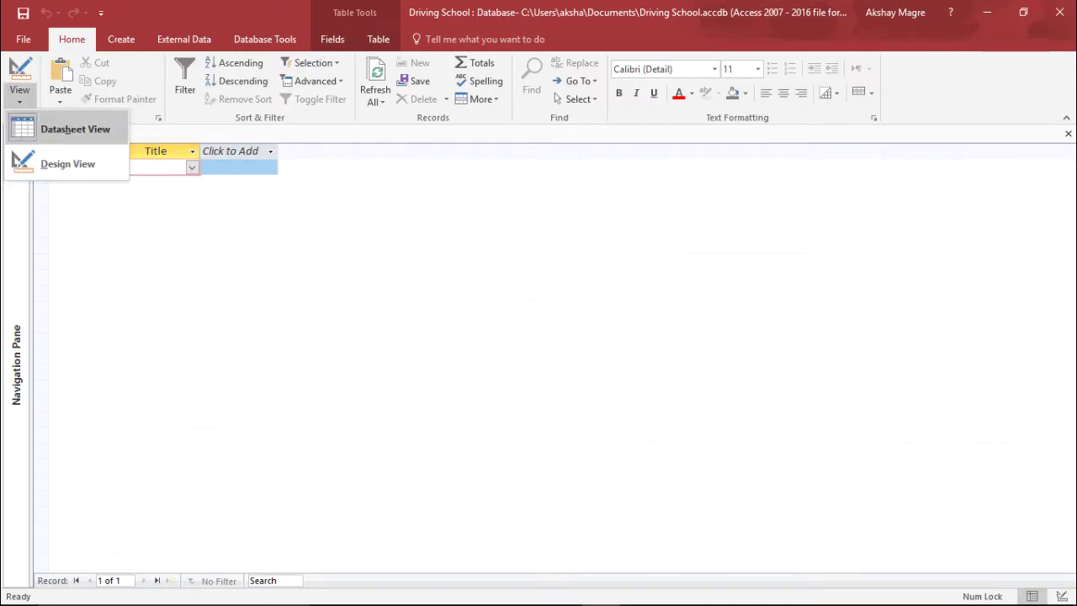
{"action": "left_click", "coordinate": [59, 159]}
{"action": "left_click", "coordinate": [123, 195]}
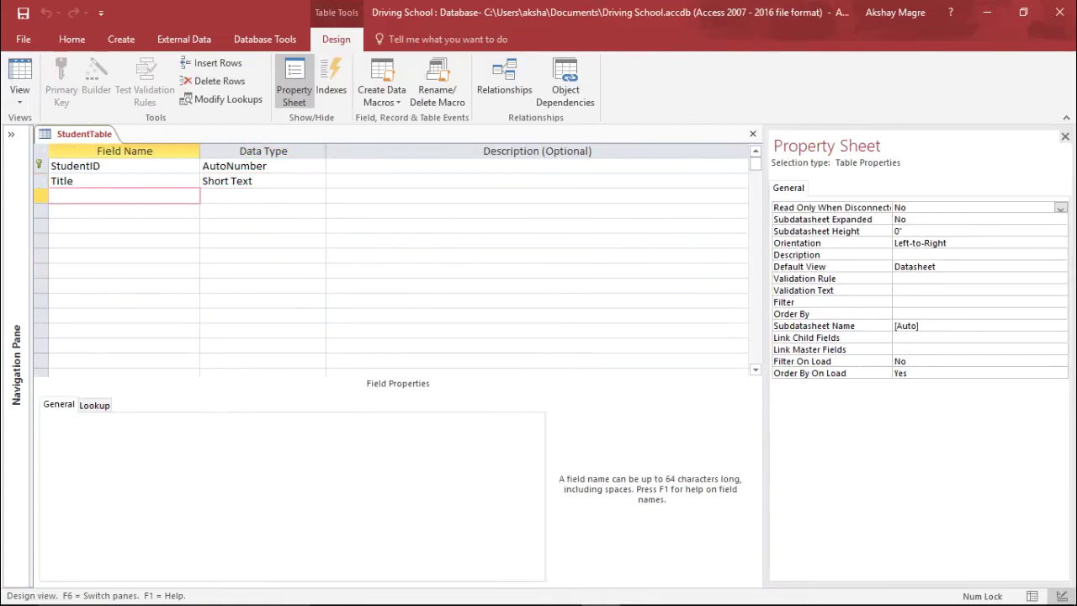
Add First Name and Last name fields as Short Text.
{"action": "type", "text": "First Name"}
{"action": "key", "text": "Tab"}
{"action": "key", "text": "Tab"}
{"action": "key", "text": "Tab"}
{"action": "type", "text": "SLast name"}
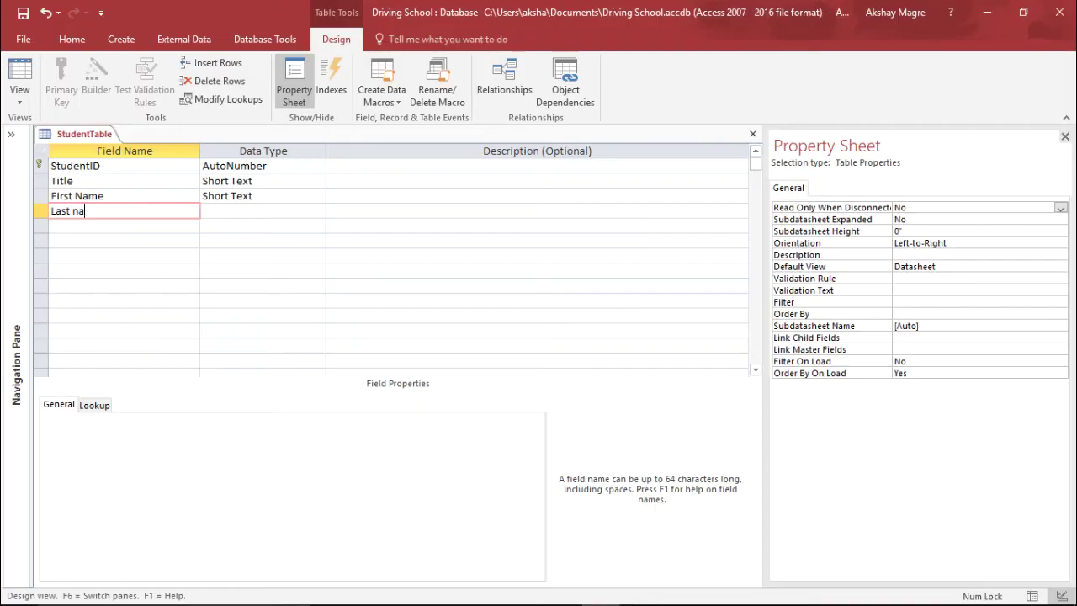
{"action": "key", "text": "Tab"}
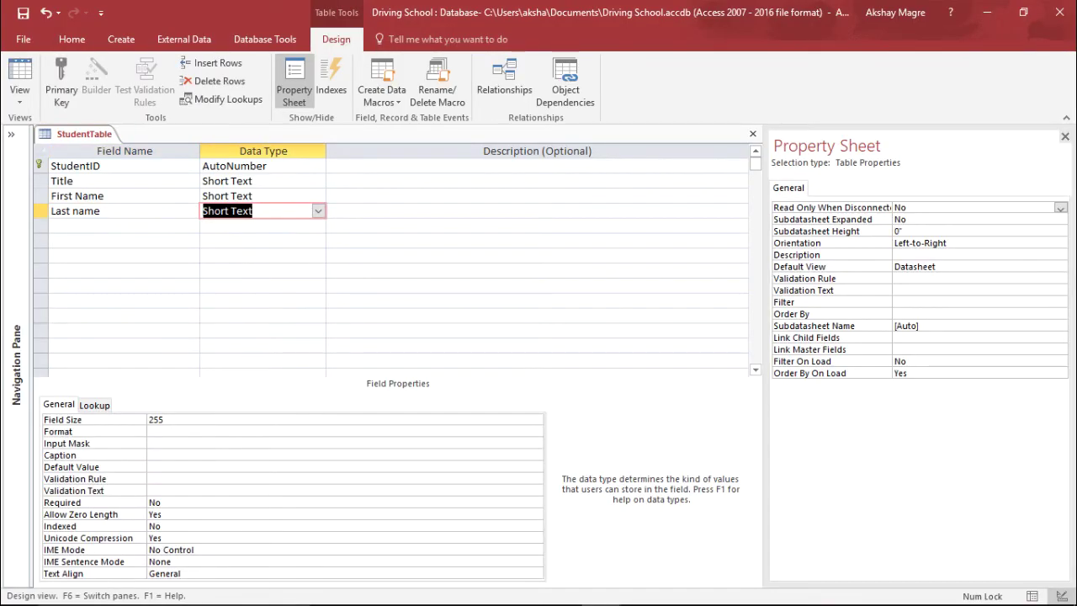
{"action": "key", "text": "Tab"}
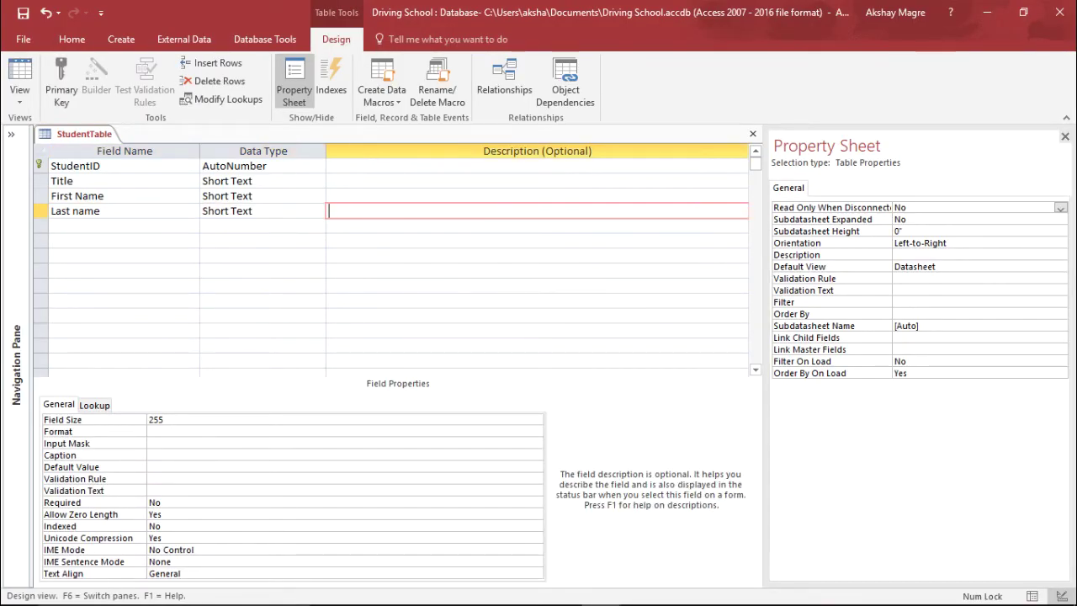
{"action": "key", "text": "Tab"}
Add Address and Contact fields, keeping Short Text for each.
{"action": "type", "text": "Address"}
{"action": "key", "text": "Tab"}
{"action": "key", "text": "Down"}
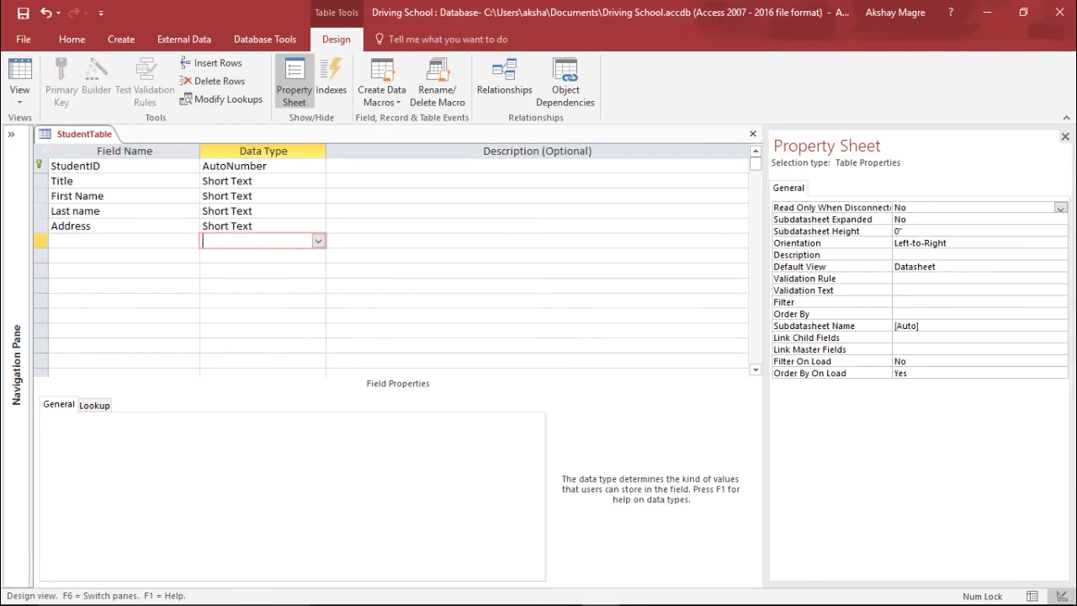
{"action": "left_click", "coordinate": [124, 241]}
{"action": "type", "text": "Tel"}
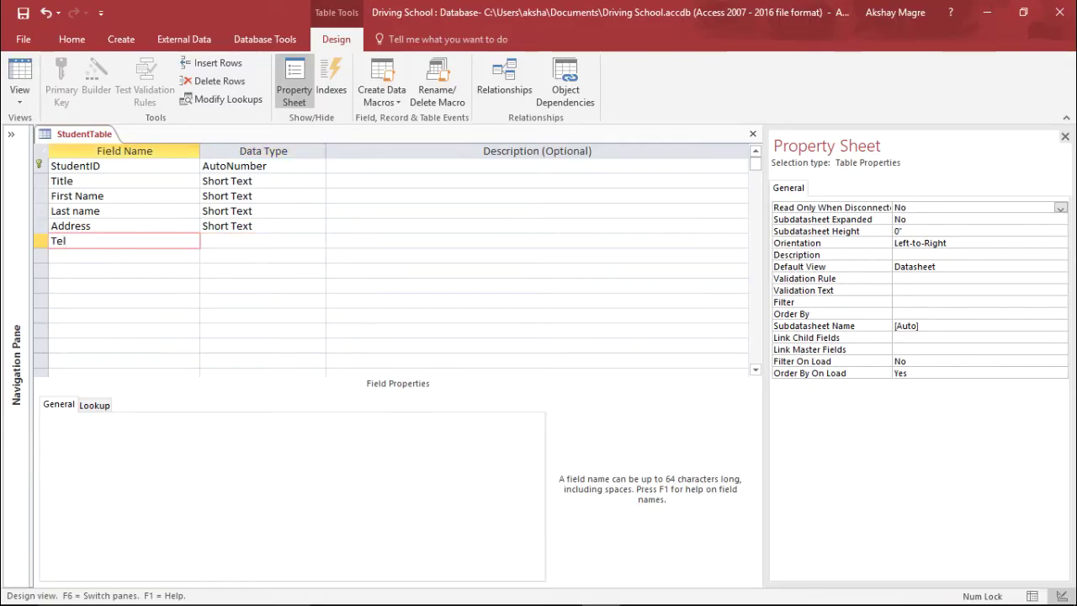
{"action": "key", "text": "BackSpace"}
{"action": "key", "text": "BackSpace"}
{"action": "type", "text": "Contact"}
{"action": "key", "text": "Tab"}
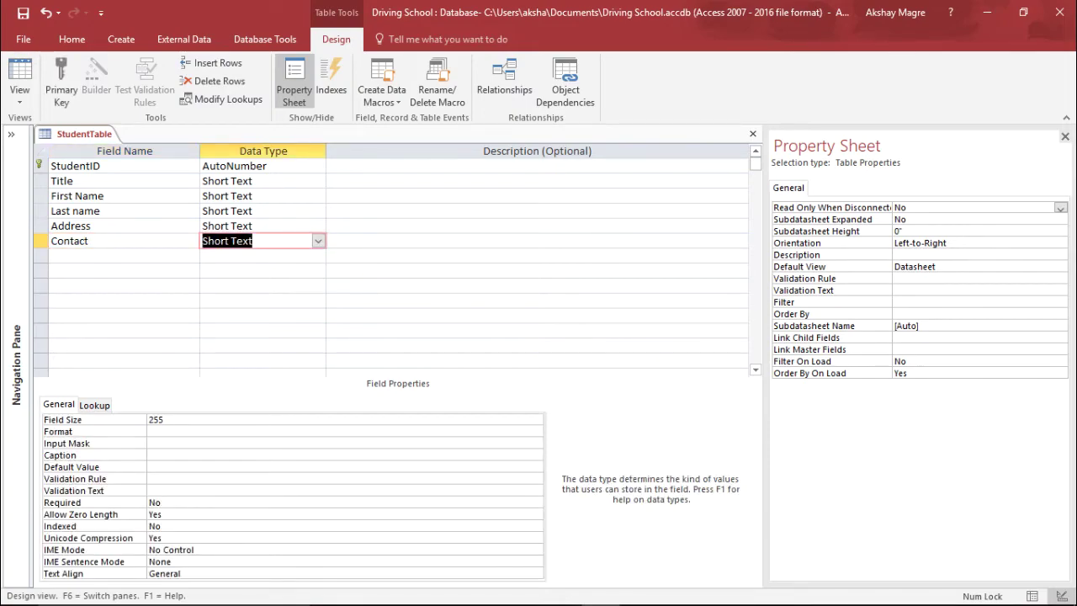
{"action": "key", "text": "Tab"}
{"action": "key", "text": "Tab"}
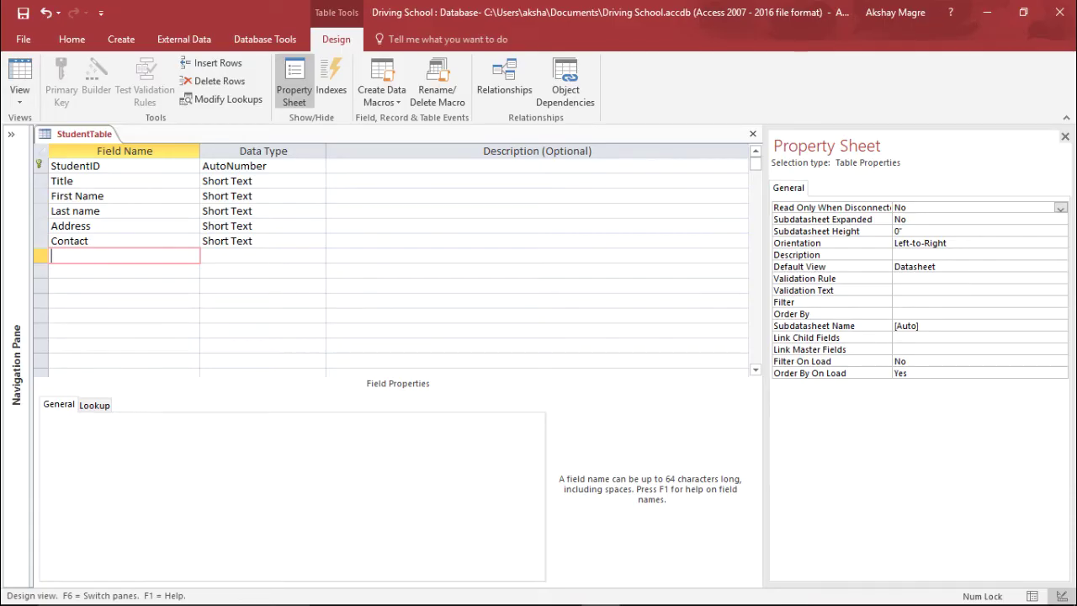
Add DOB and Email fields as Short Text and review the field list.
{"action": "type", "text": "DOB"}
{"action": "key", "text": "Tab"}
{"action": "key", "text": "Tab"}
{"action": "key", "text": "Tab"}
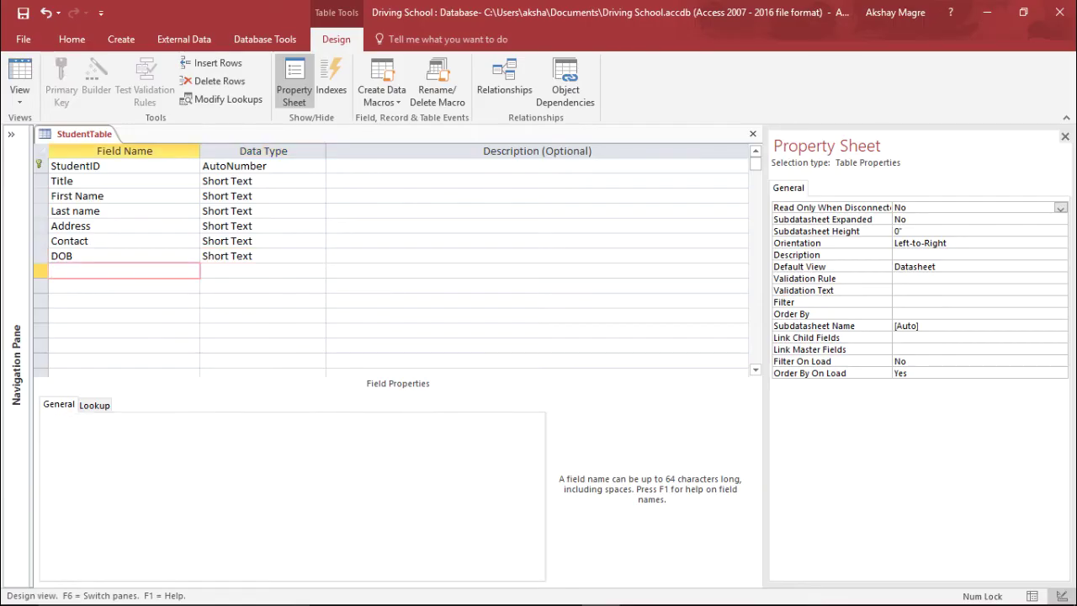
{"action": "type", "text": "Email"}
{"action": "key", "text": "Tab"}
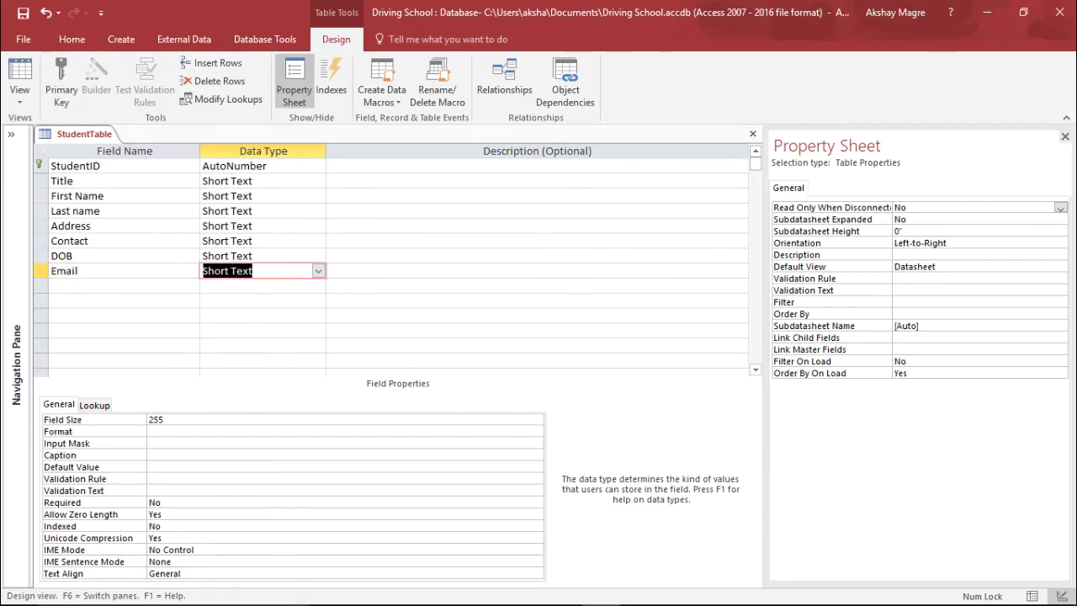
{"action": "left_click", "coordinate": [92, 196]}
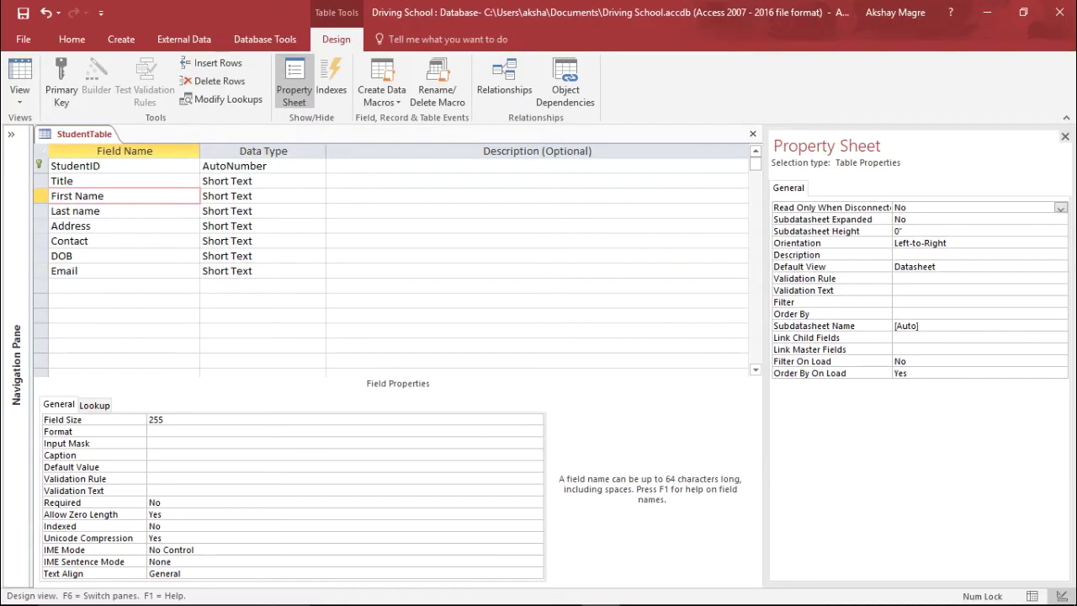
{"action": "key", "text": "Down"}
{"action": "key", "text": "Down"}
{"action": "key", "text": "Down"}
{"action": "key", "text": "Down"}
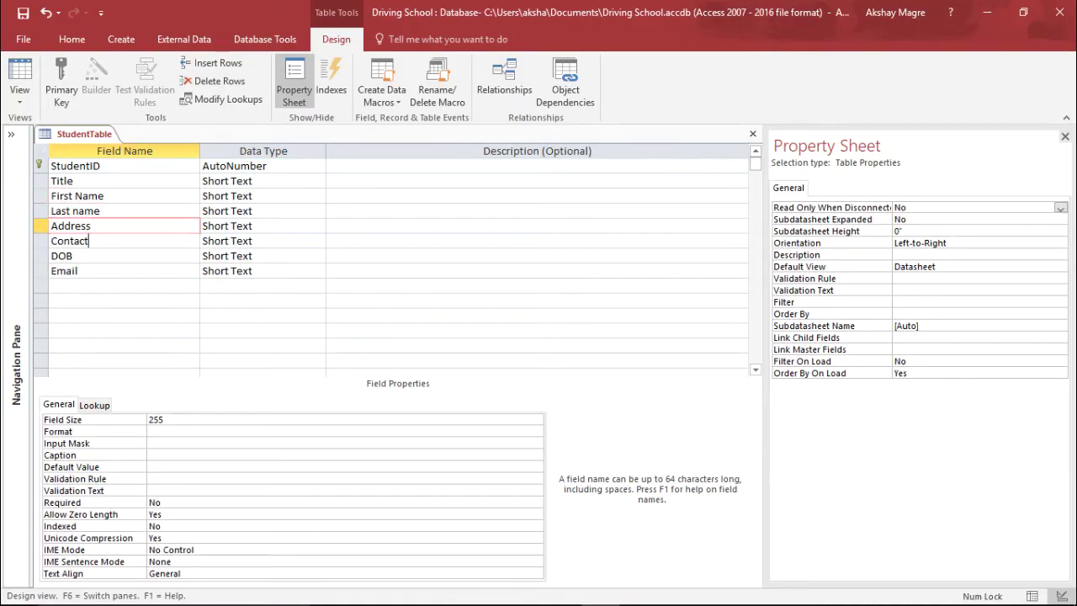
{"action": "key", "text": "Down"}
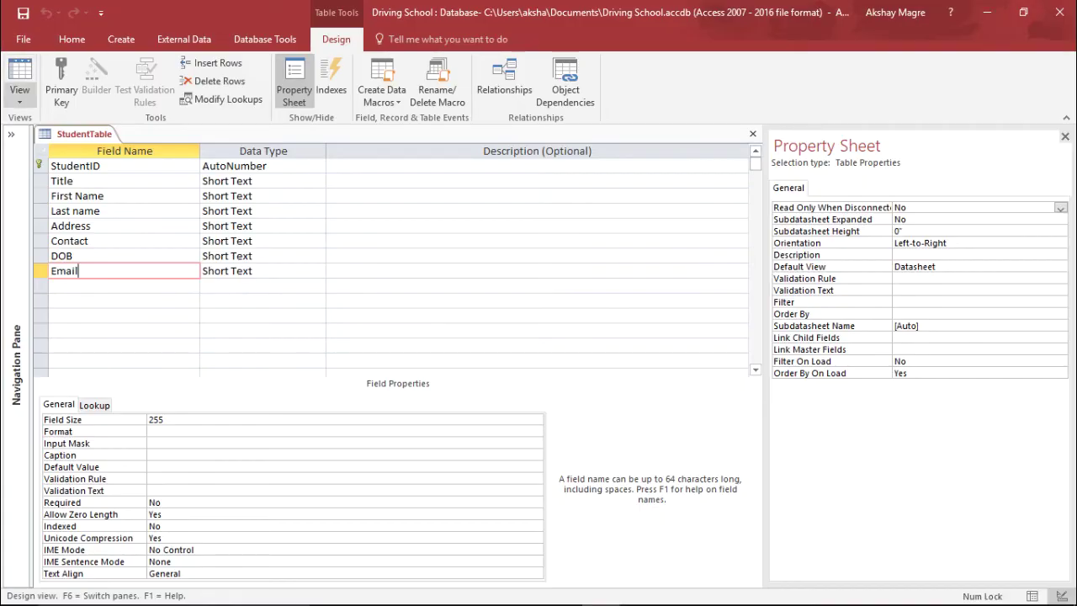
Switch StudentTable to Datasheet View and pick Mr as the first student's Title.
{"action": "left_click", "coordinate": [19, 100]}
{"action": "left_click", "coordinate": [67, 110]}
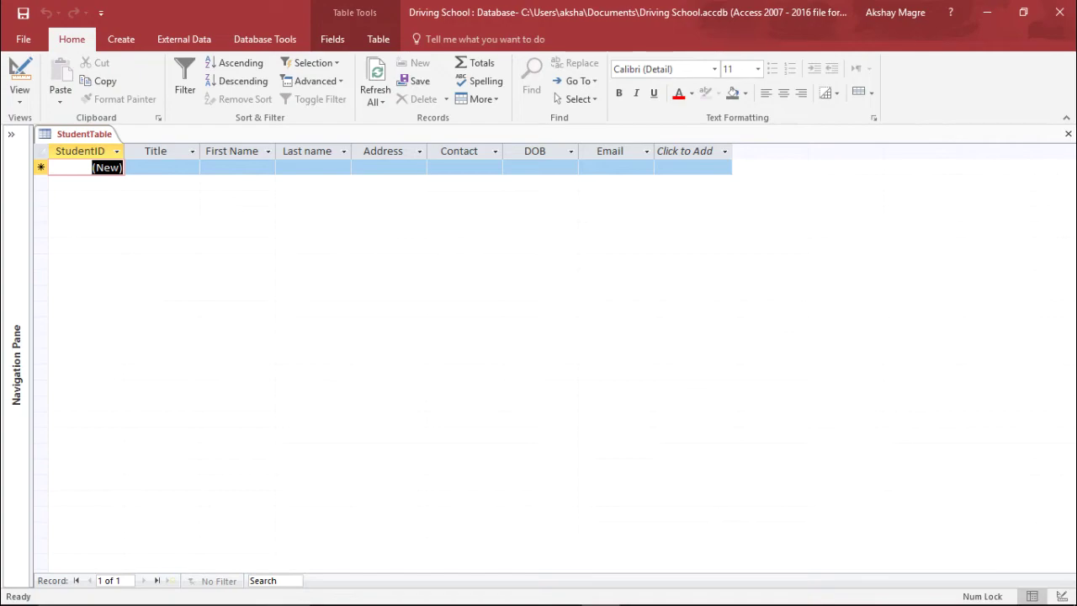
{"action": "left_click", "coordinate": [160, 167]}
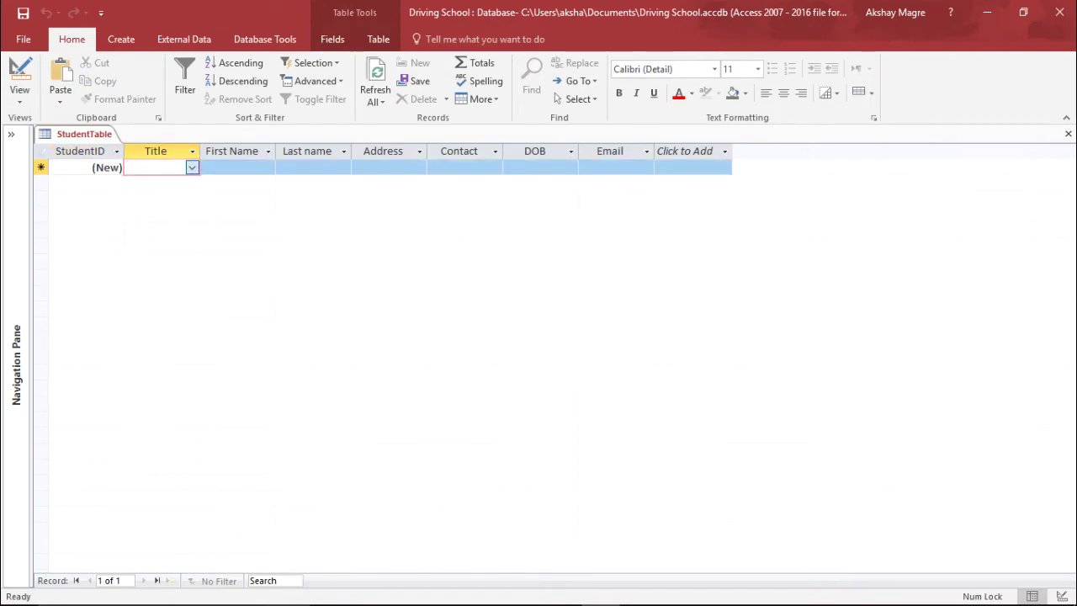
{"action": "key", "text": "alt+Down"}
{"action": "key", "text": "Return"}
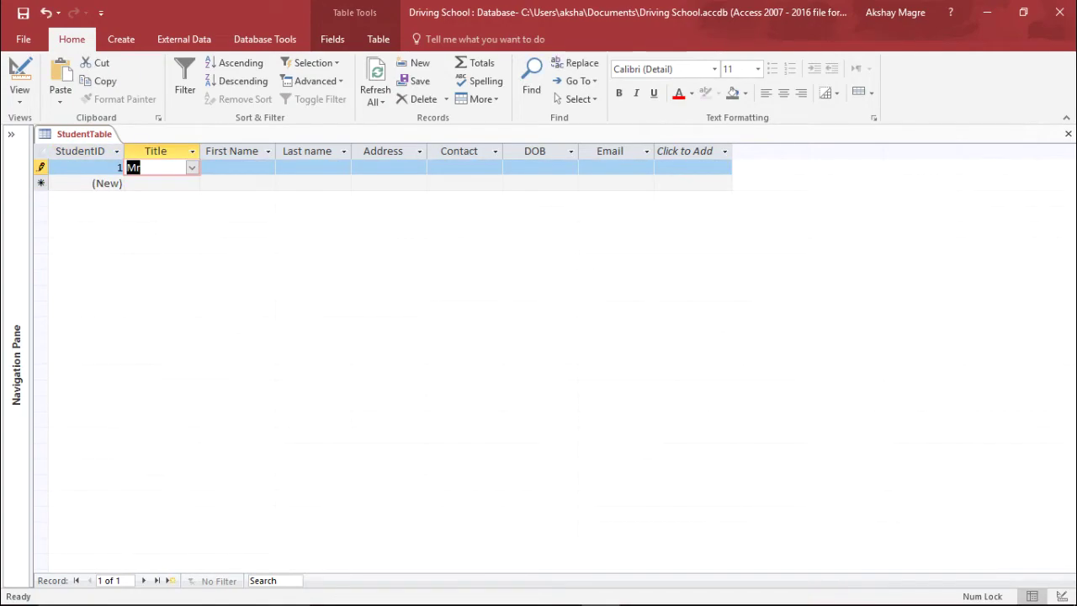
Enter the student's first name, last name and street address.
{"action": "left_click", "coordinate": [237, 167]}
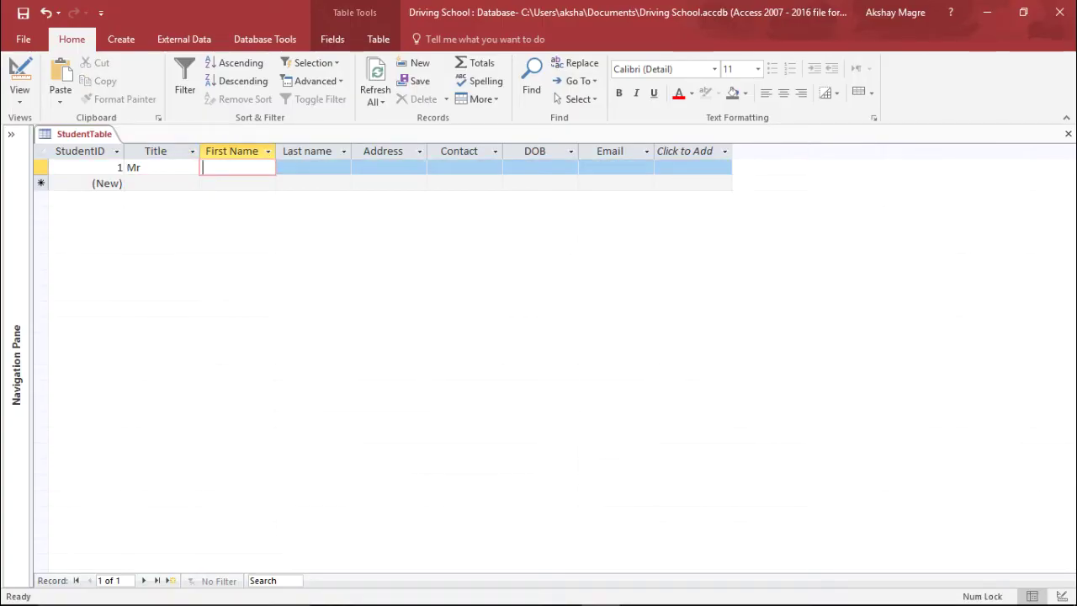
{"action": "key", "text": "Tab"}
{"action": "key", "text": "Tab"}
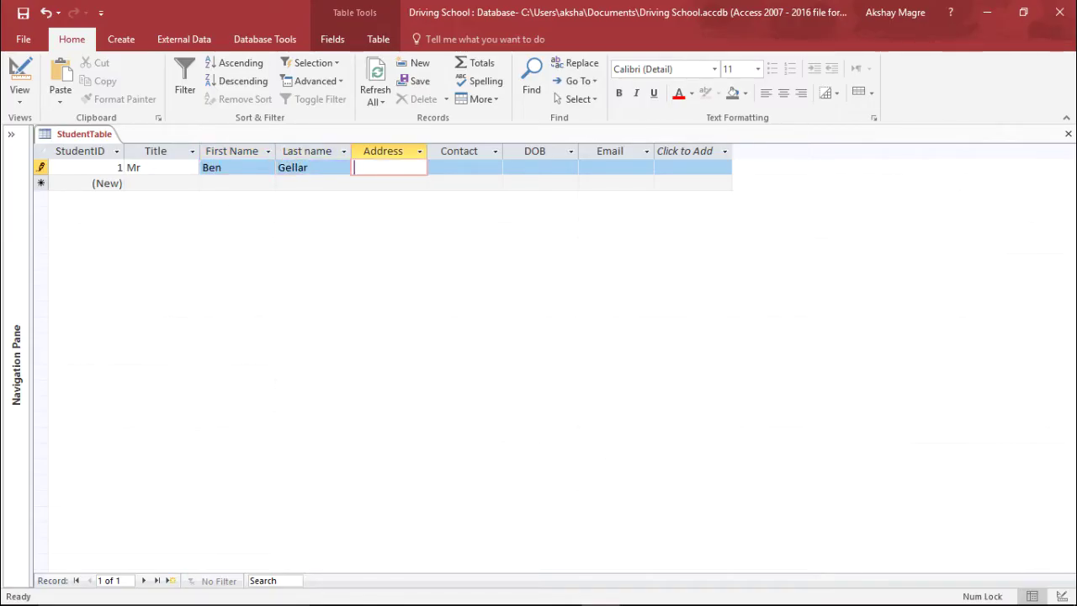
{"action": "type", "text": "13th Avene"}
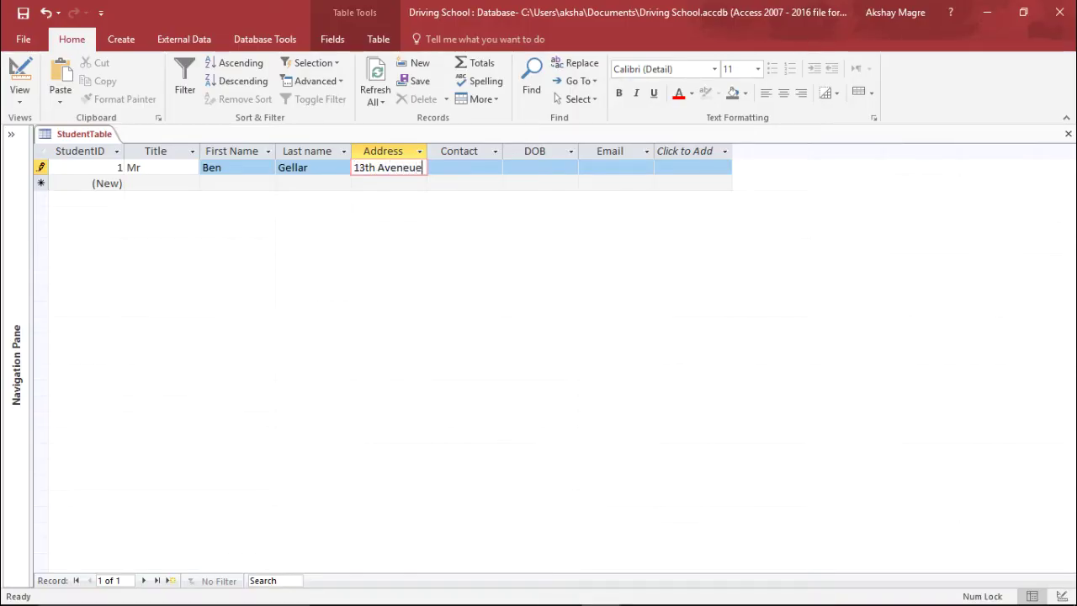
{"action": "key", "text": "BackSpace"}
{"action": "type", "text": "ue Street"}
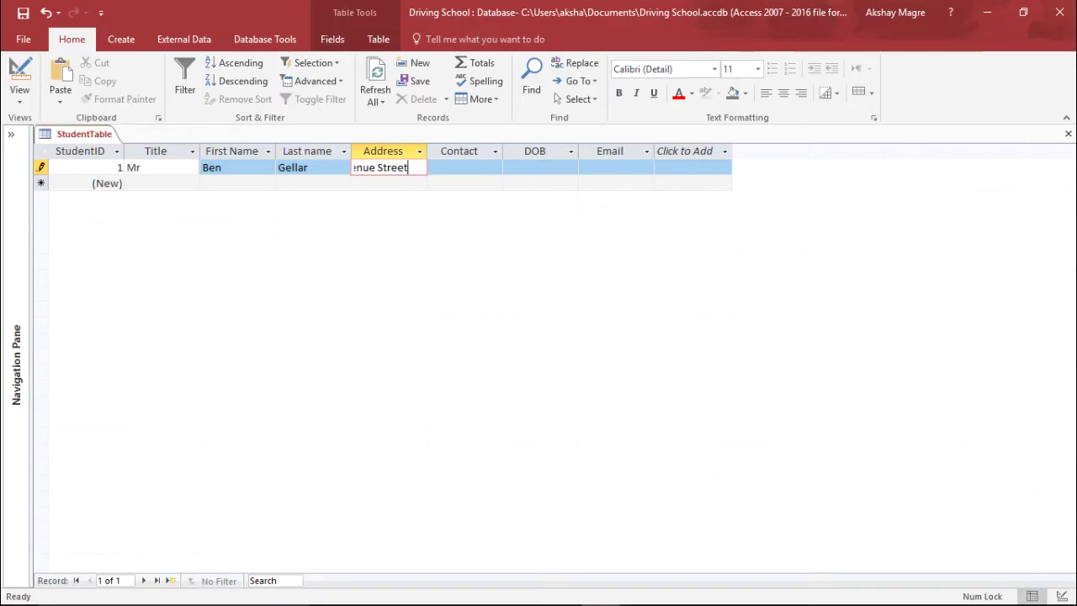
{"action": "key", "text": "Tab"}
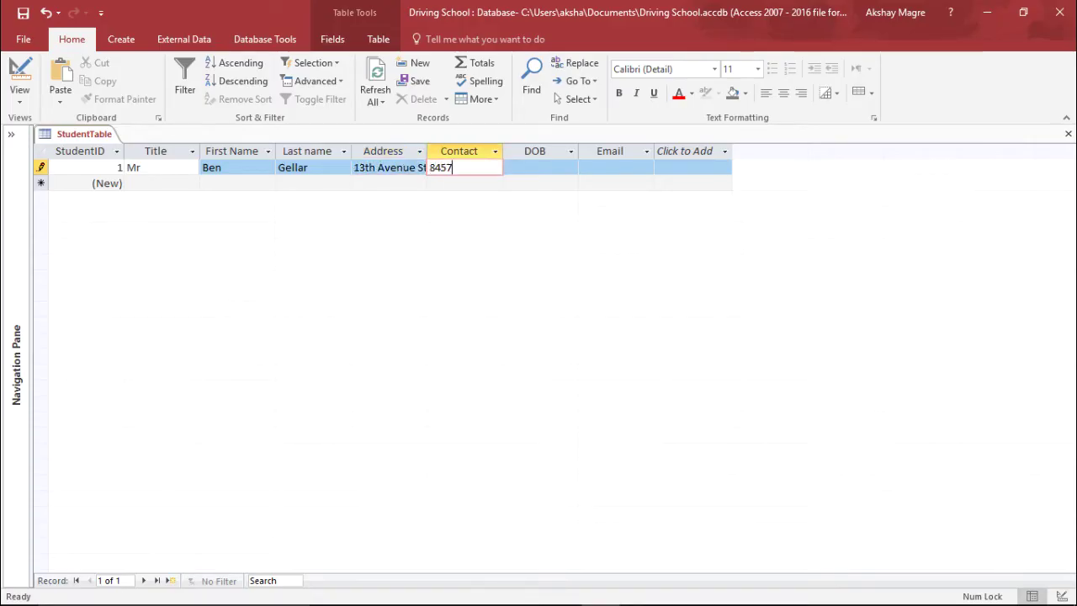
Enter the student's contact number, birth date and e-mail address, saving the record.
{"action": "key", "text": "Tab"}
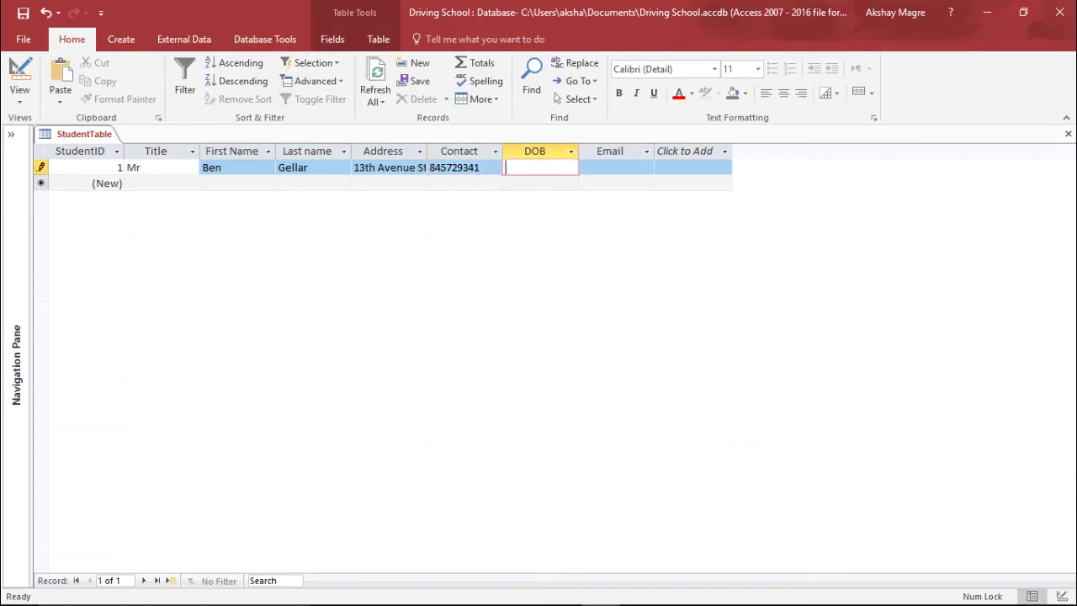
{"action": "key", "text": "Tab"}
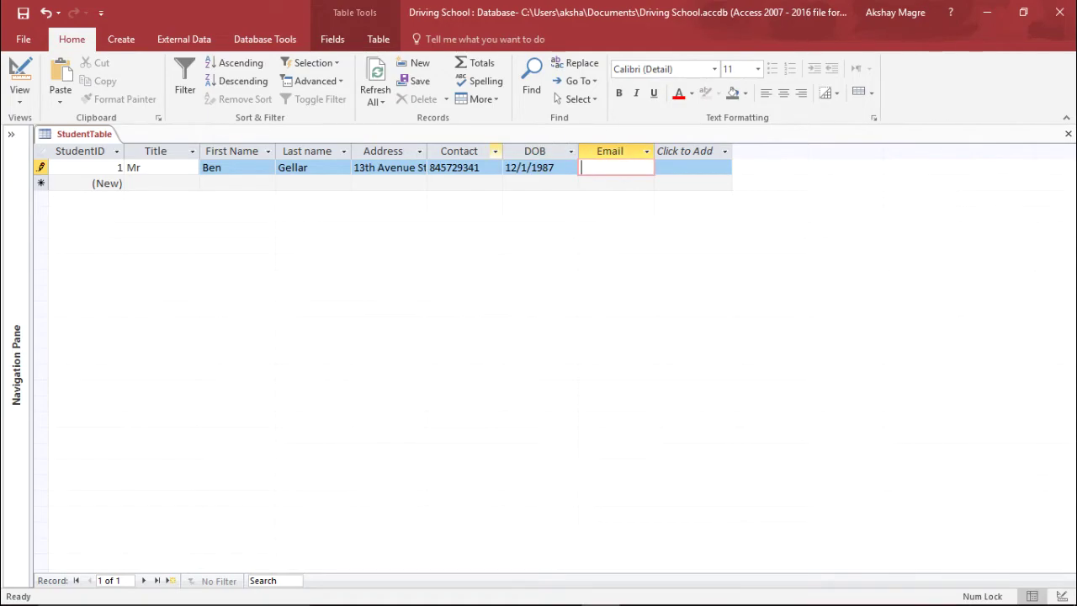
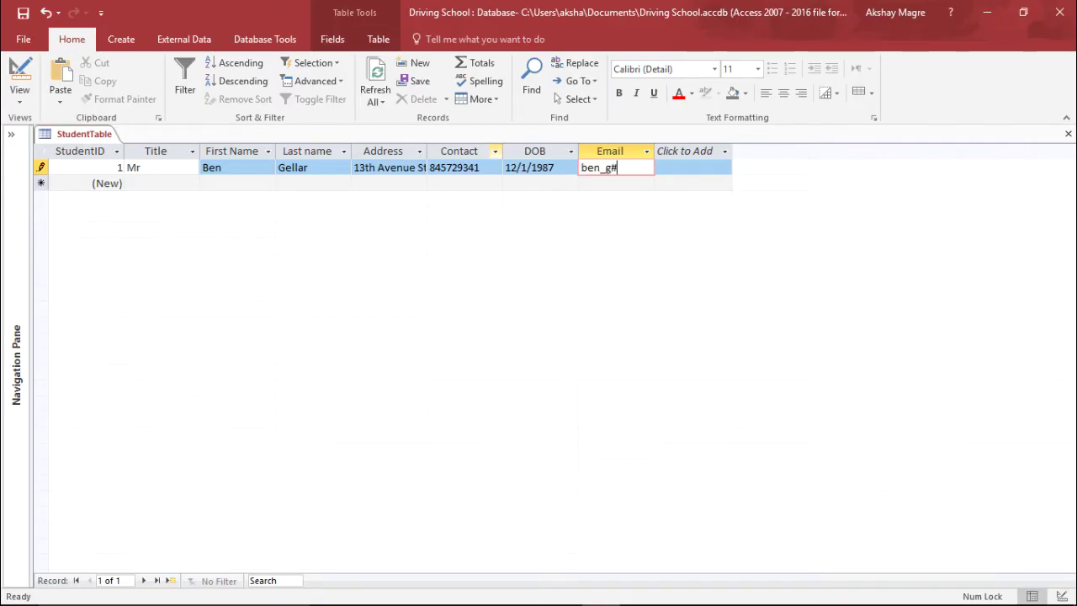
{"action": "key", "text": "Tab"}
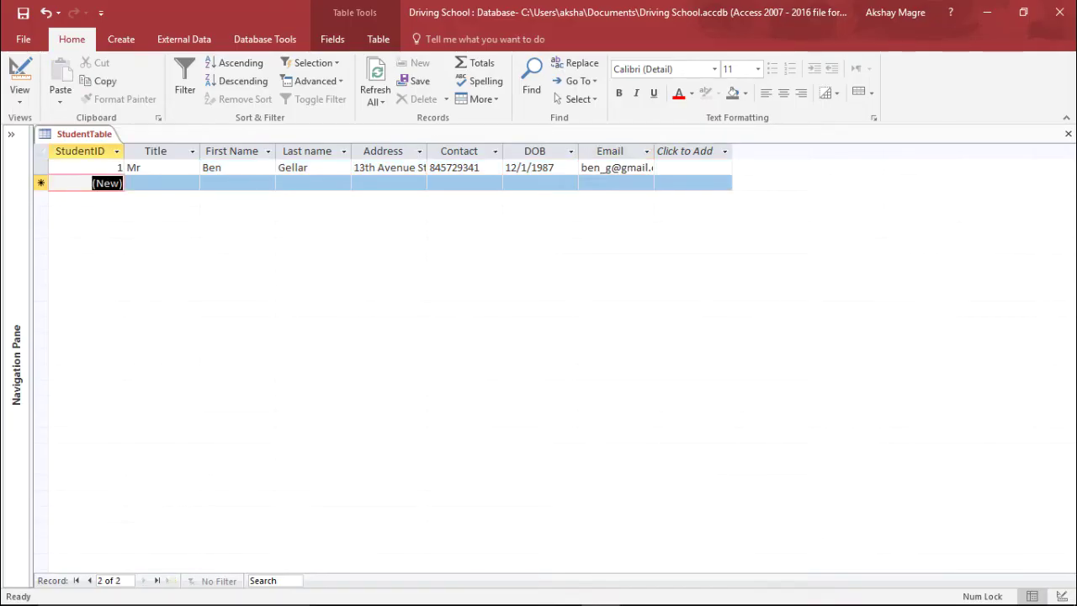
Auto-fit the Email column width to show the full address.
{"action": "left_click", "coordinate": [610, 151]}
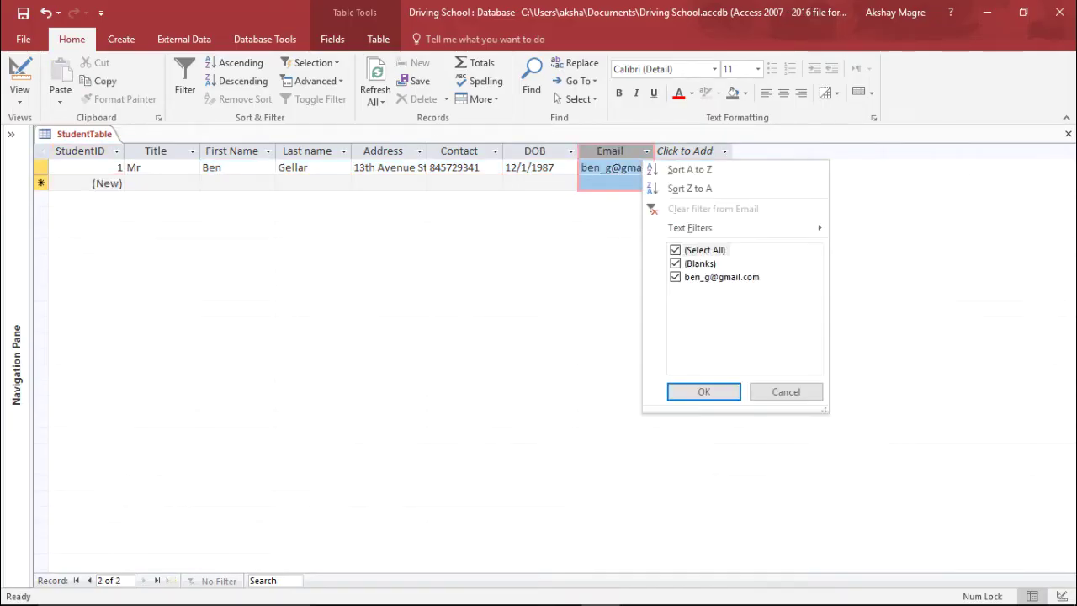
{"action": "double_click", "coordinate": [654, 150]}
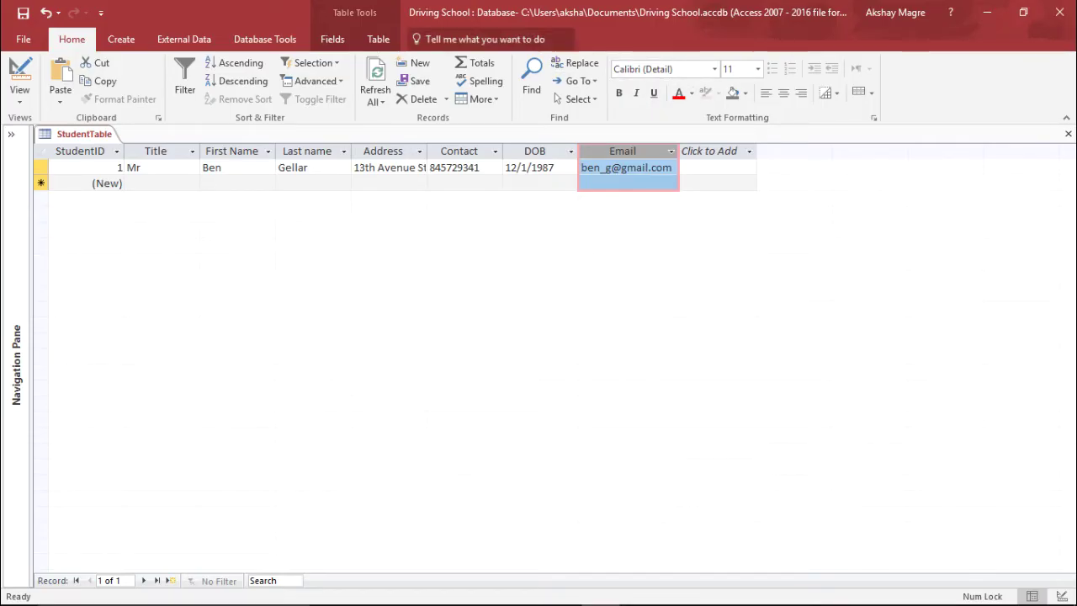
{"action": "left_click", "coordinate": [121, 39]}
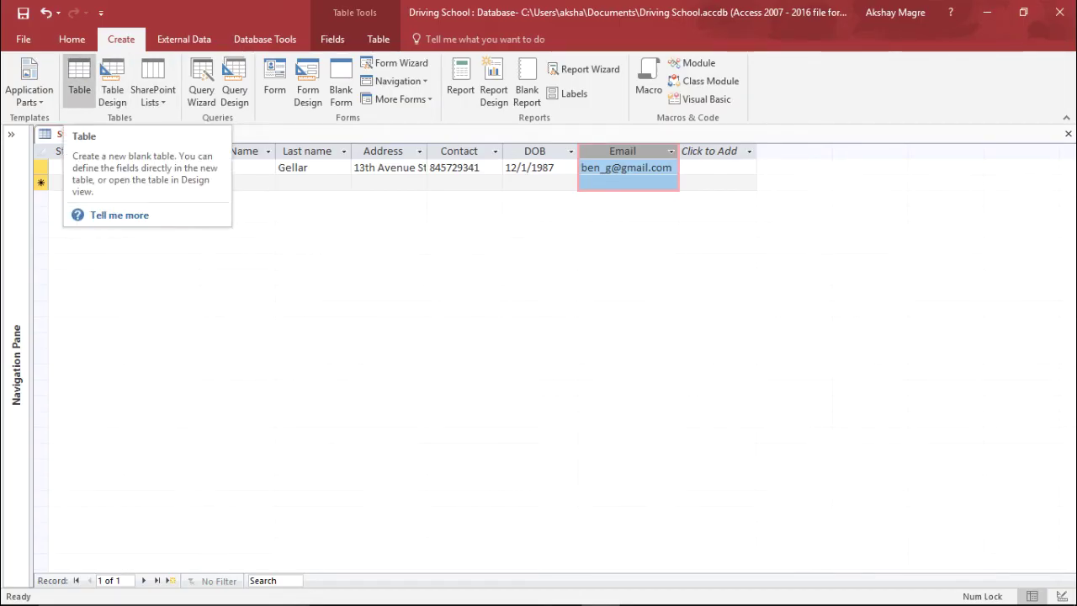
Create a new table, save it as 'InstructorTable', and switch it to Design View.
{"action": "left_click", "coordinate": [80, 84]}
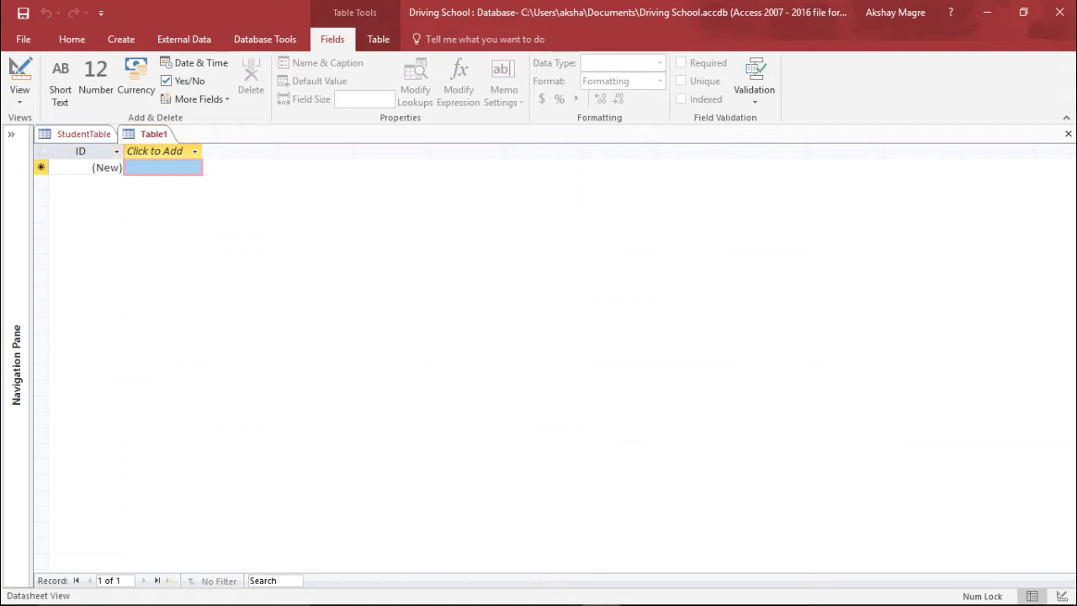
{"action": "right_click", "coordinate": [150, 133]}
{"action": "key", "text": "Escape"}
{"action": "key", "text": "ctrl+s"}
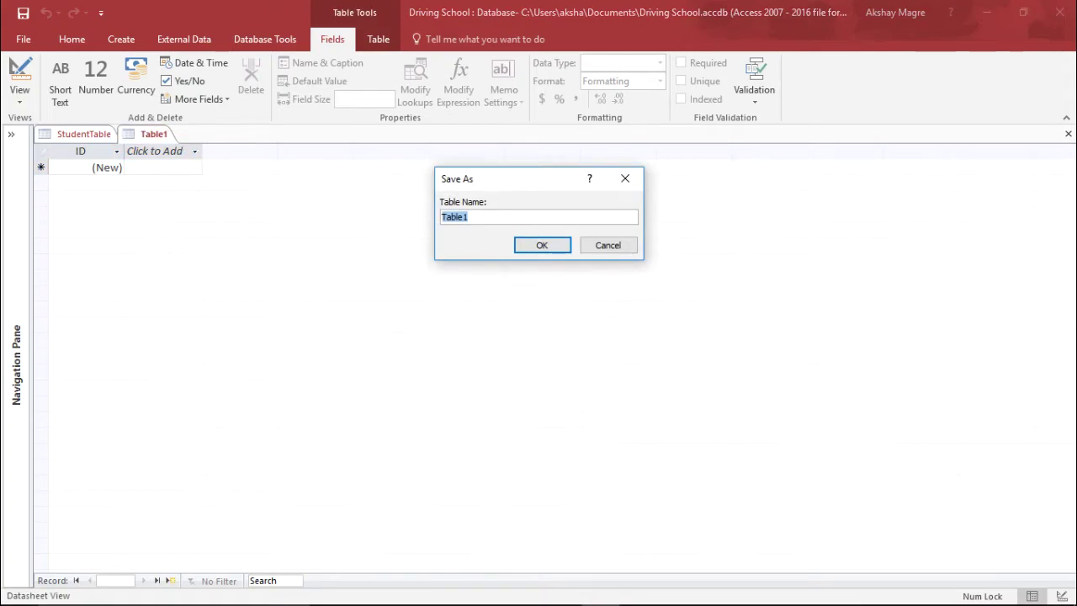
{"action": "key", "text": "BackSpace"}
{"action": "type", "text": "InstructorTabl"}
{"action": "key", "text": "Return"}
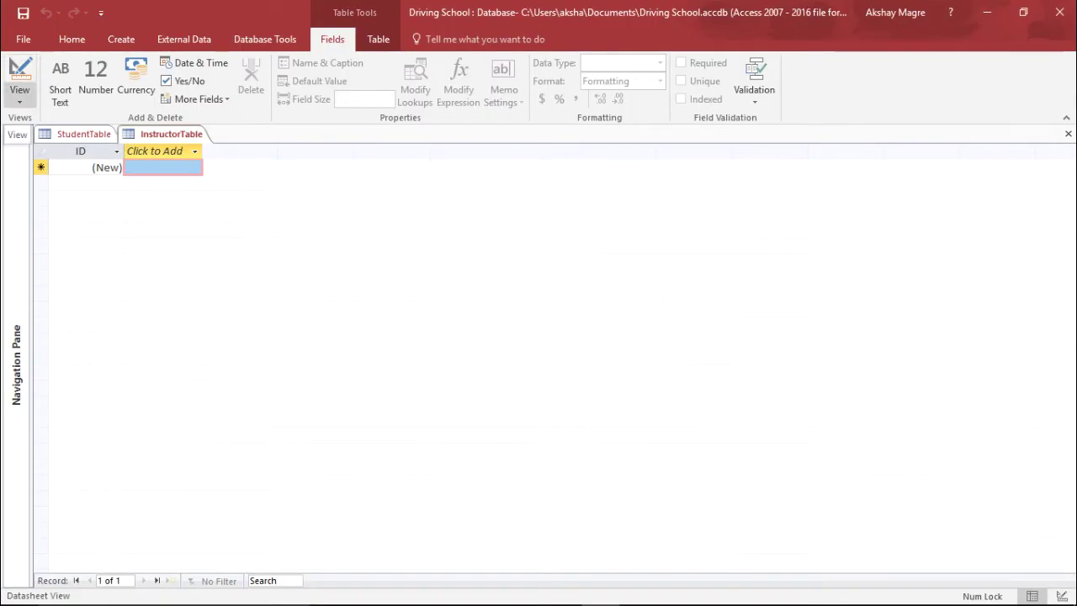
{"action": "left_click", "coordinate": [19, 94]}
{"action": "left_click", "coordinate": [67, 163]}
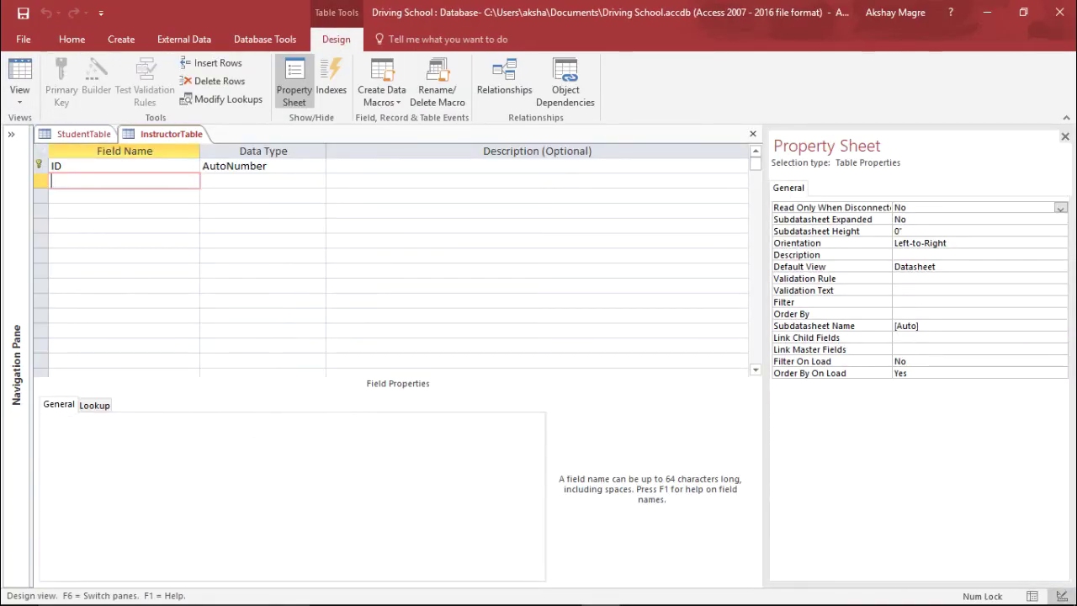
Rename the ID field to InstructorID and add a Short Text Title field.
{"action": "left_click", "coordinate": [125, 166]}
{"action": "type", "text": "Instructor"}
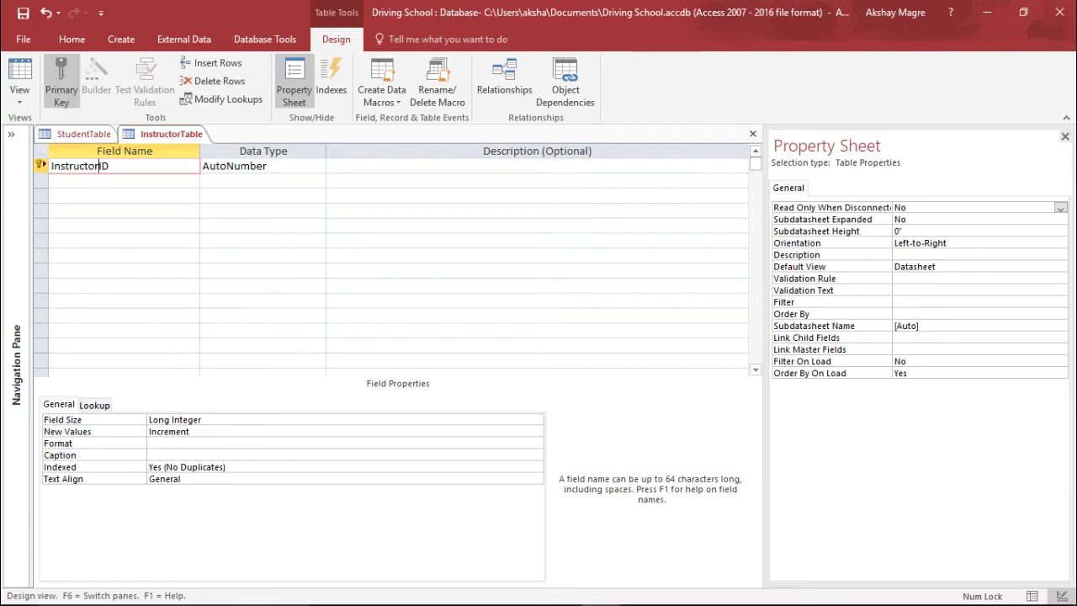
{"action": "key", "text": "Tab"}
{"action": "key", "text": "Tab"}
{"action": "key", "text": "Tab"}
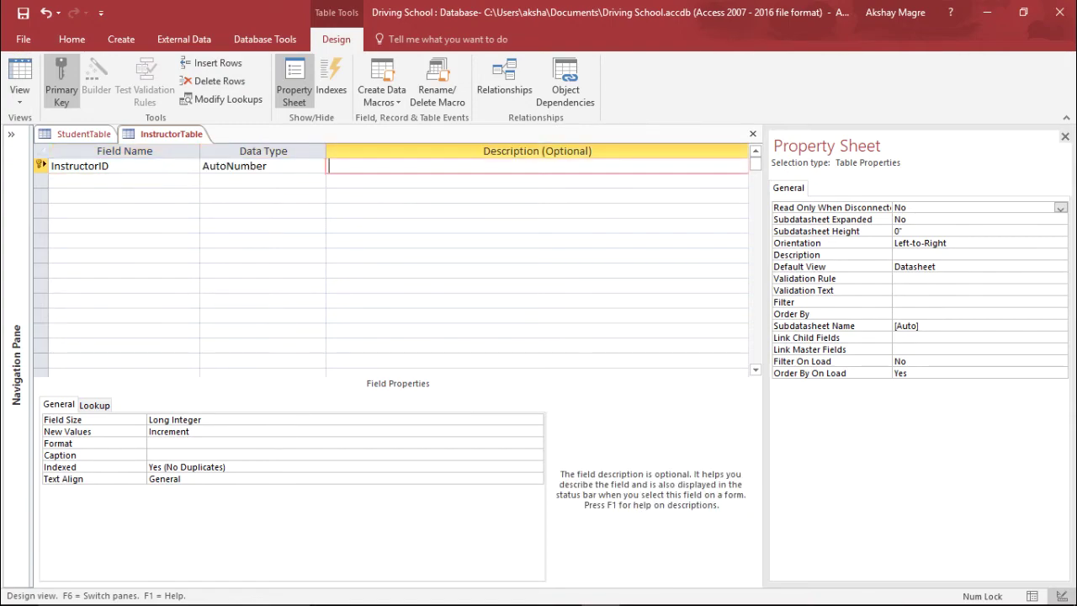
{"action": "type", "text": "Title"}
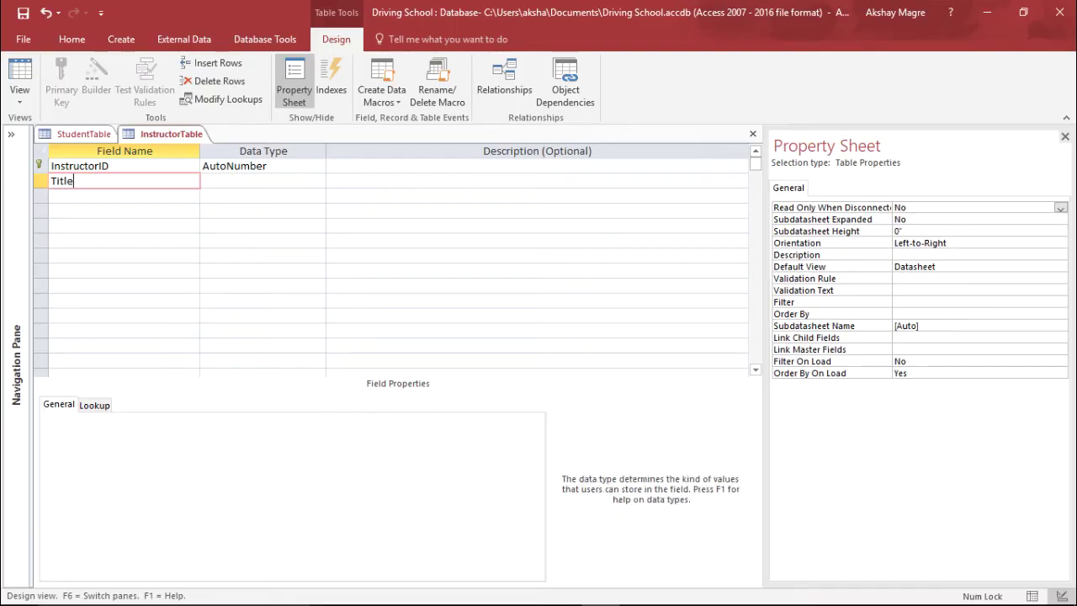
{"action": "key", "text": "Tab"}
{"action": "key", "text": "alt+Down"}
{"action": "key", "text": "Escape"}
{"action": "key", "text": "Tab"}
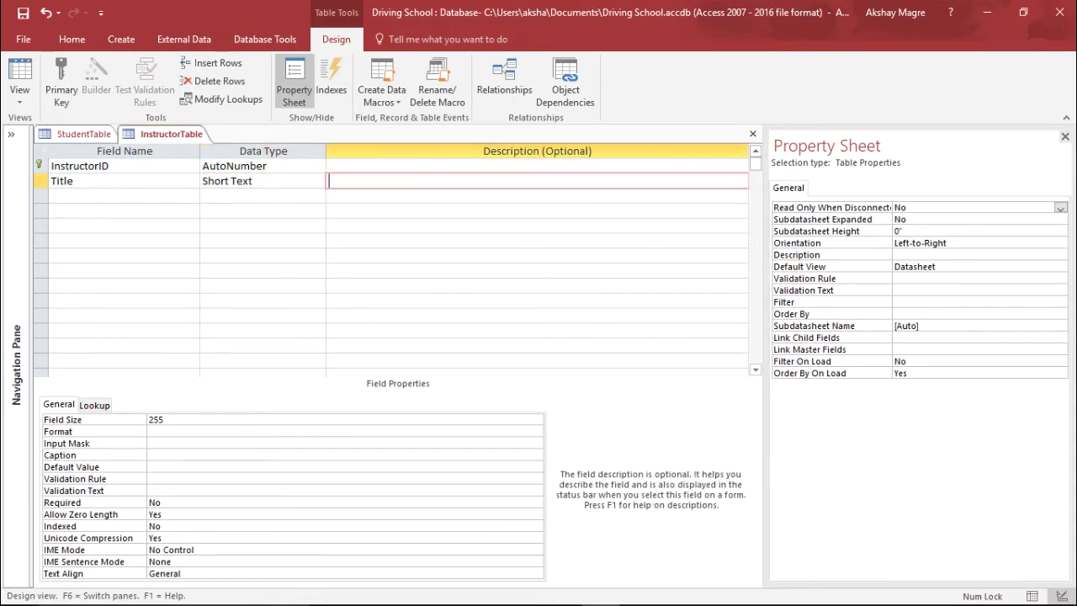
{"action": "key", "text": "Tab"}
Add First Name, Last Name and Address fields as Short Text.
{"action": "type", "text": "Fir"}
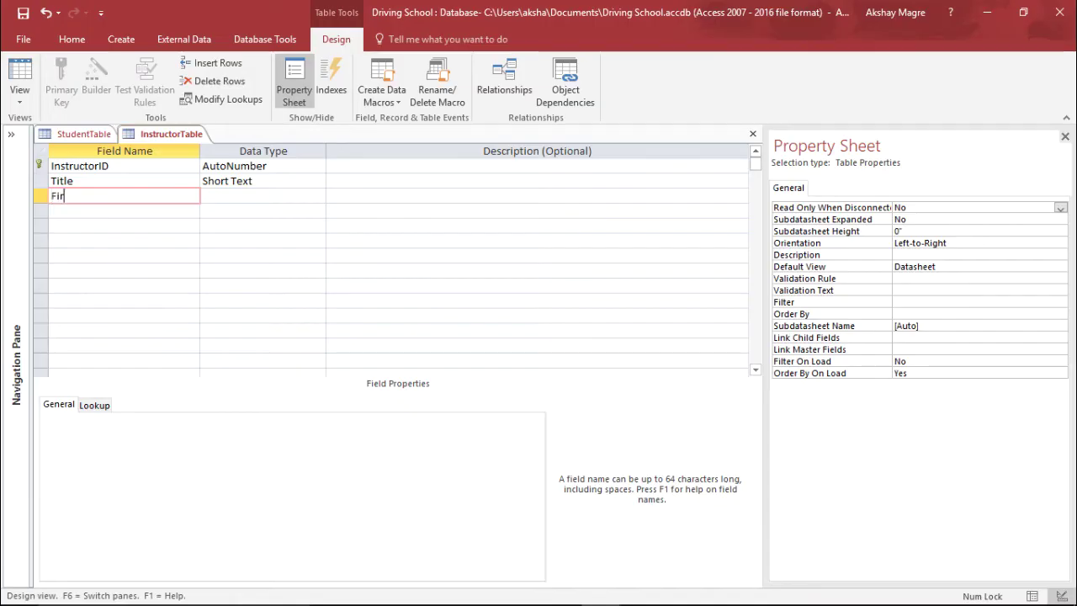
{"action": "type", "text": "st Name"}
{"action": "key", "text": "Tab"}
{"action": "key", "text": "Tab"}
{"action": "key", "text": "Tab"}
{"action": "type", "text": "Last Name"}
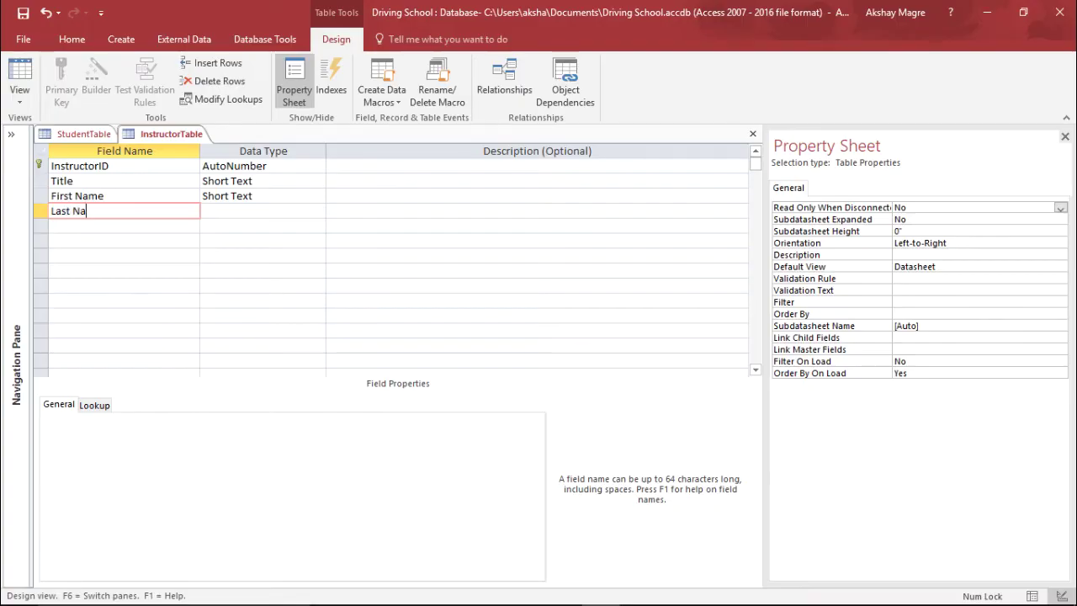
{"action": "key", "text": "Tab"}
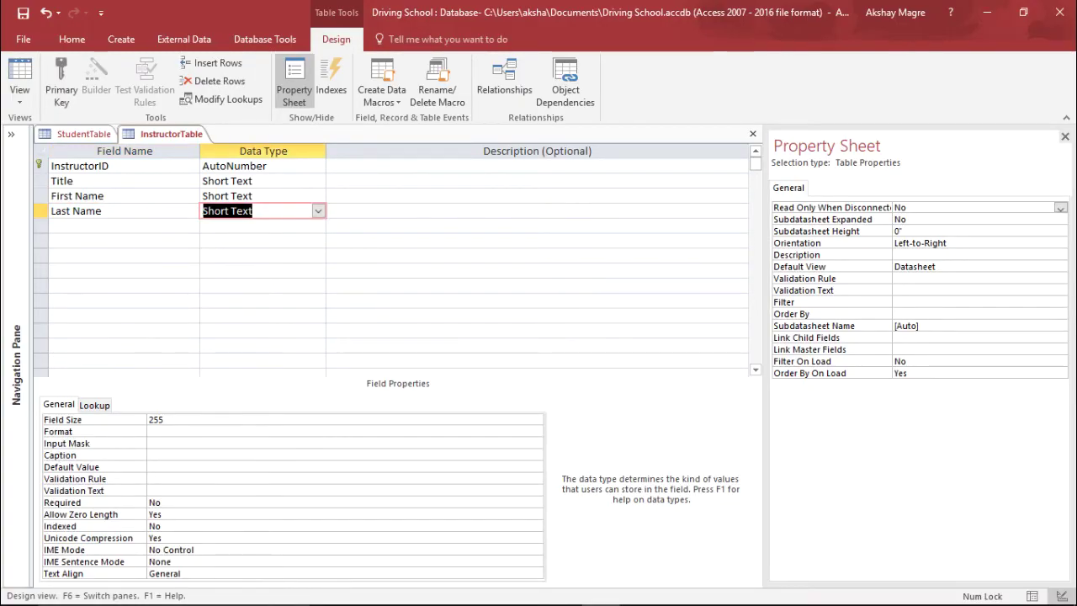
{"action": "key", "text": "Tab"}
{"action": "key", "text": "Tab"}
{"action": "type", "text": "Address"}
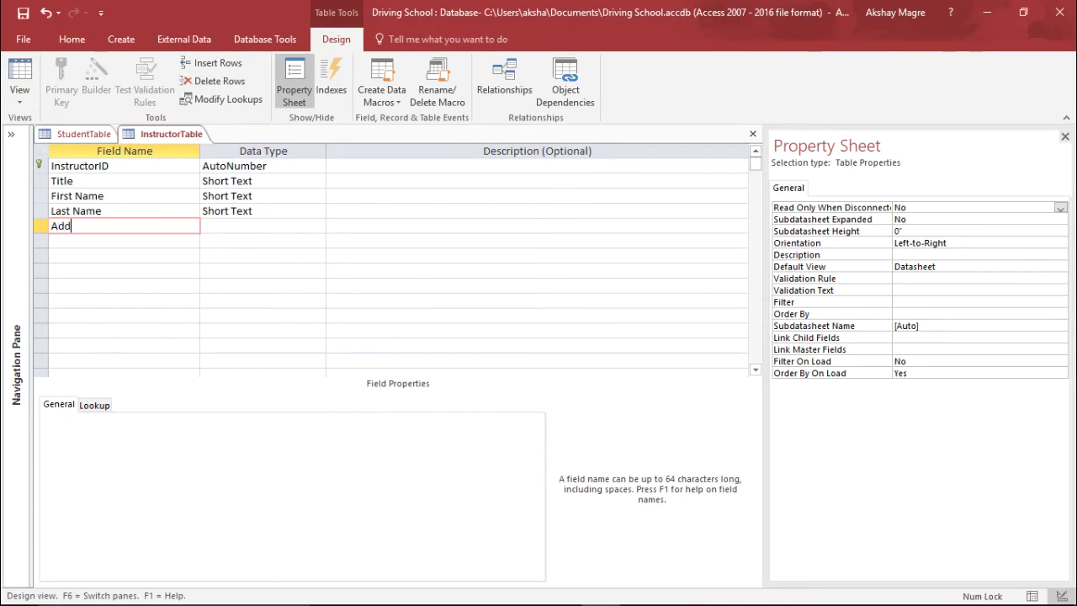
{"action": "key", "text": "Tab"}
{"action": "key", "text": "Tab"}
{"action": "key", "text": "Tab"}
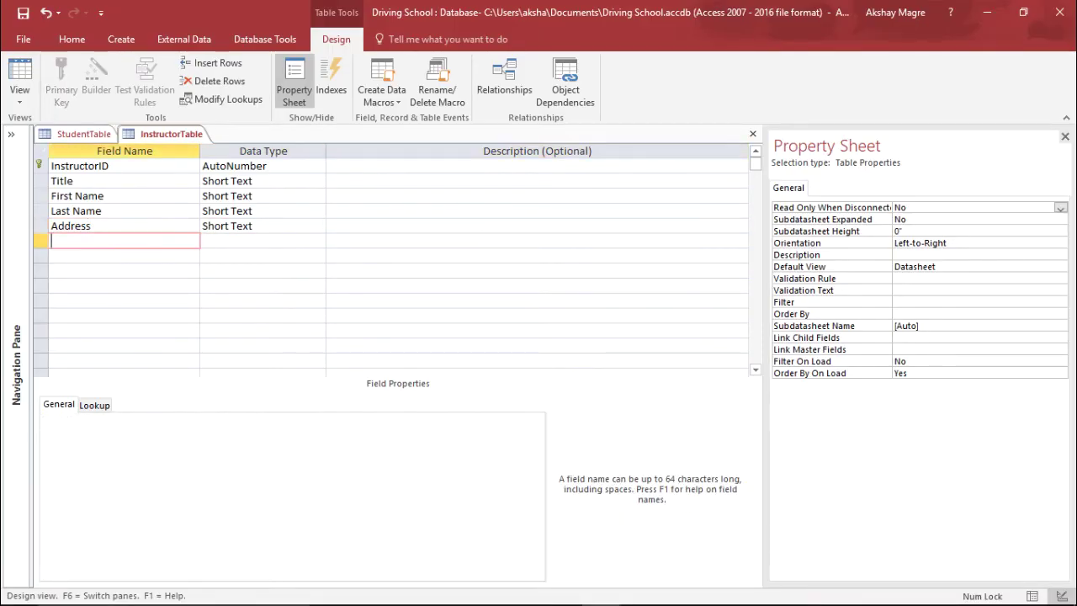
Add Contact and City fields as Short Text.
{"action": "left_click", "coordinate": [91, 181]}
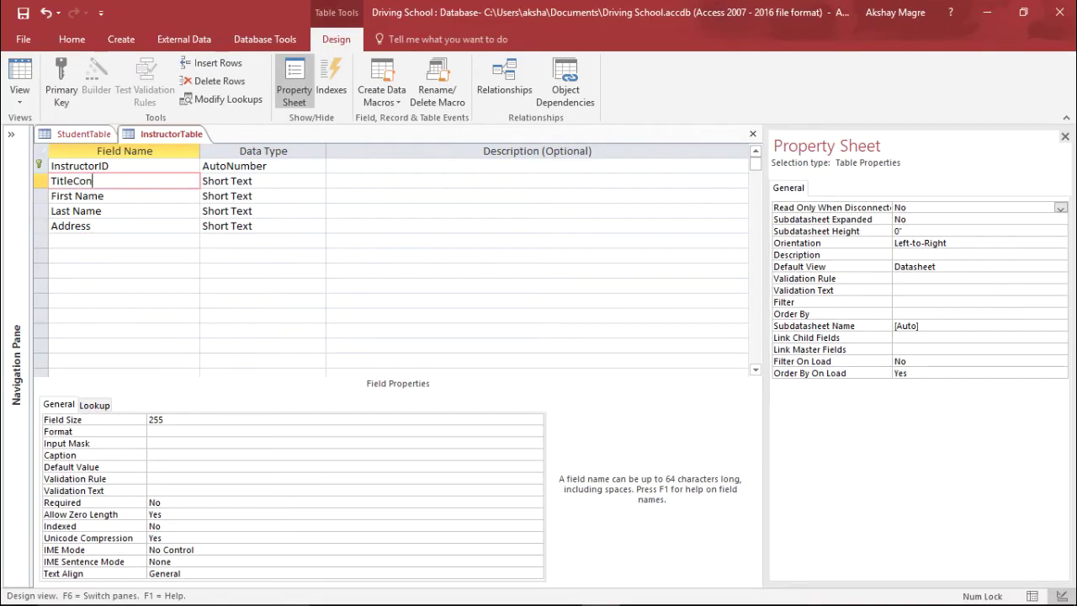
{"action": "double_click", "coordinate": [94, 181]}
{"action": "left_click", "coordinate": [124, 241]}
{"action": "type", "text": "Contact"}
{"action": "key", "text": "Tab"}
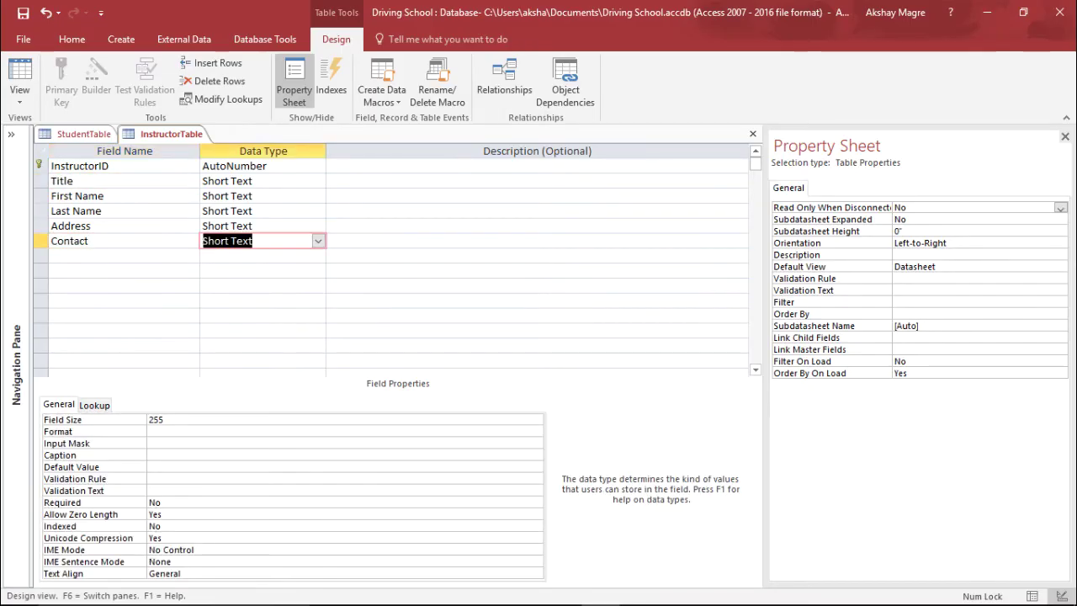
{"action": "key", "text": "Tab"}
{"action": "key", "text": "Tab"}
{"action": "type", "text": "C"}
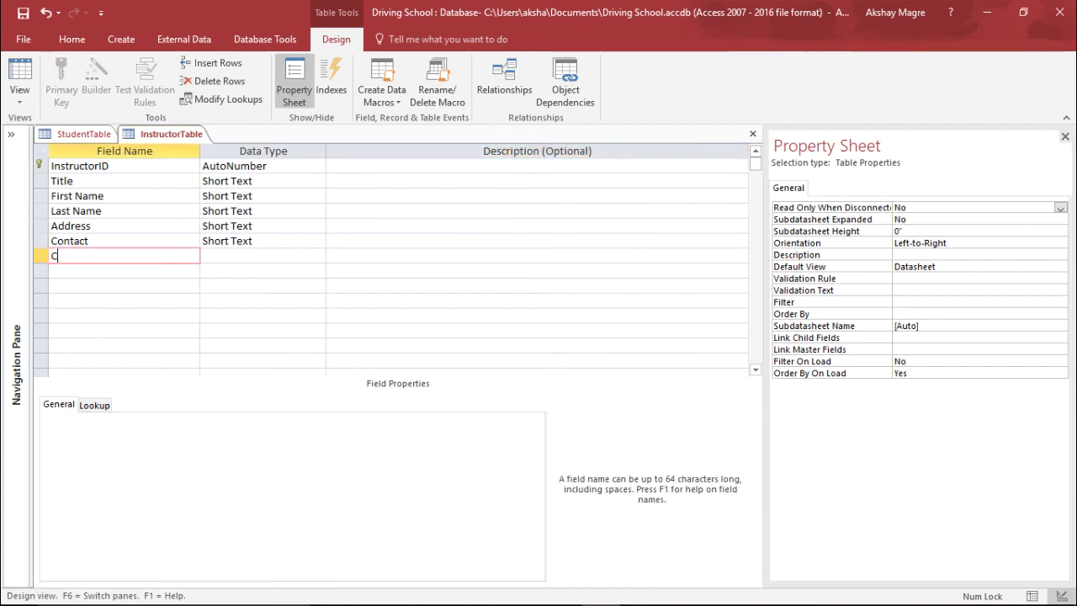
{"action": "type", "text": "irty"}
{"action": "key", "text": "Tab"}
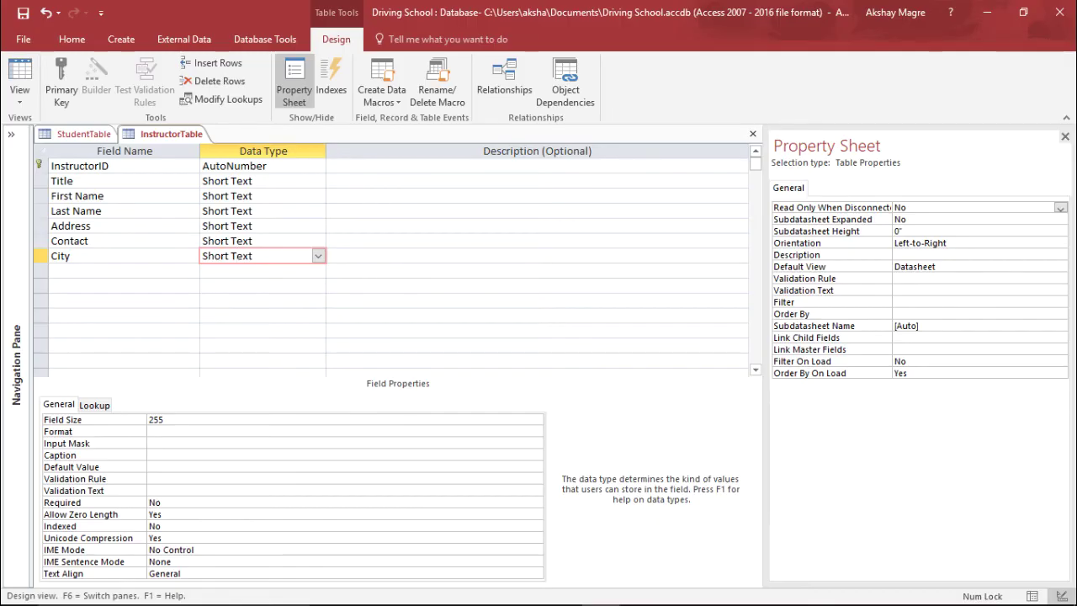
{"action": "left_click", "coordinate": [19, 94]}
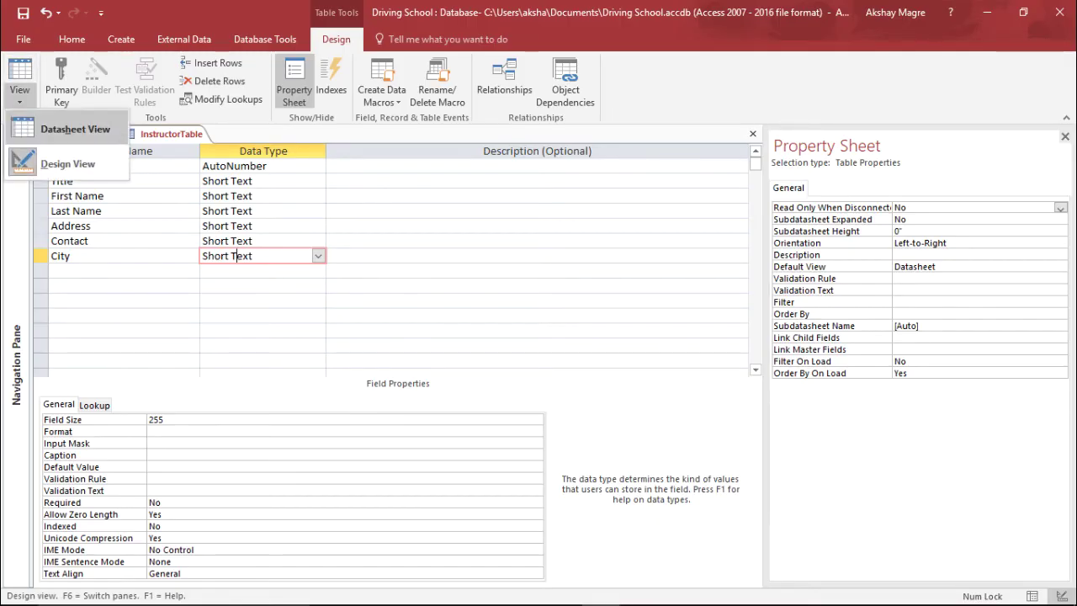
Save InstructorTable, then in Datasheet view enter title Mr and the instructor's first name.
{"action": "left_click", "coordinate": [75, 129]}
{"action": "key", "text": "Return"}
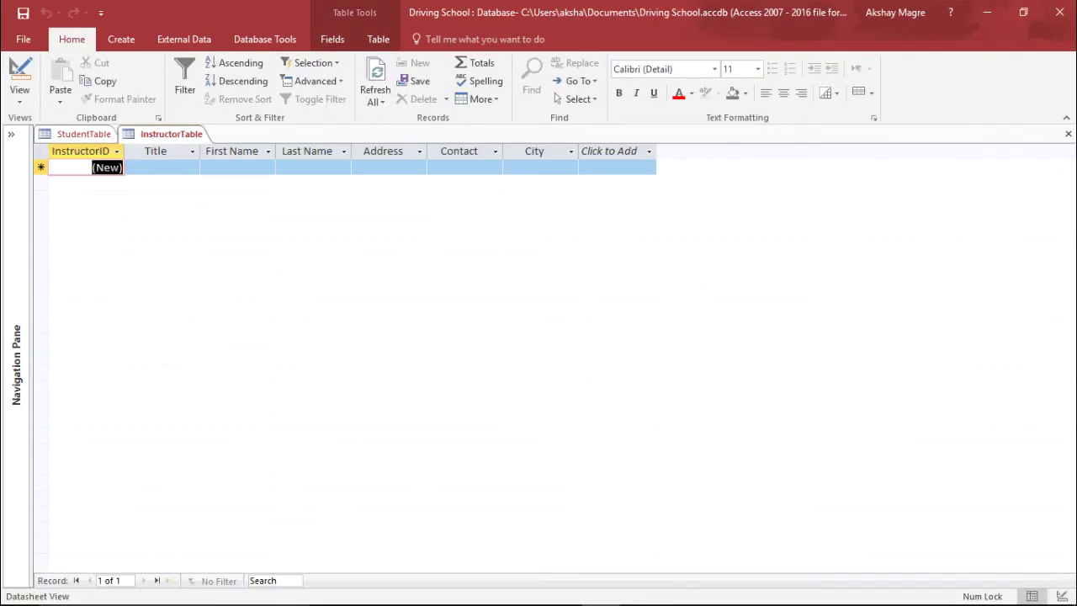
{"action": "left_click", "coordinate": [159, 168]}
{"action": "type", "text": "Mr"}
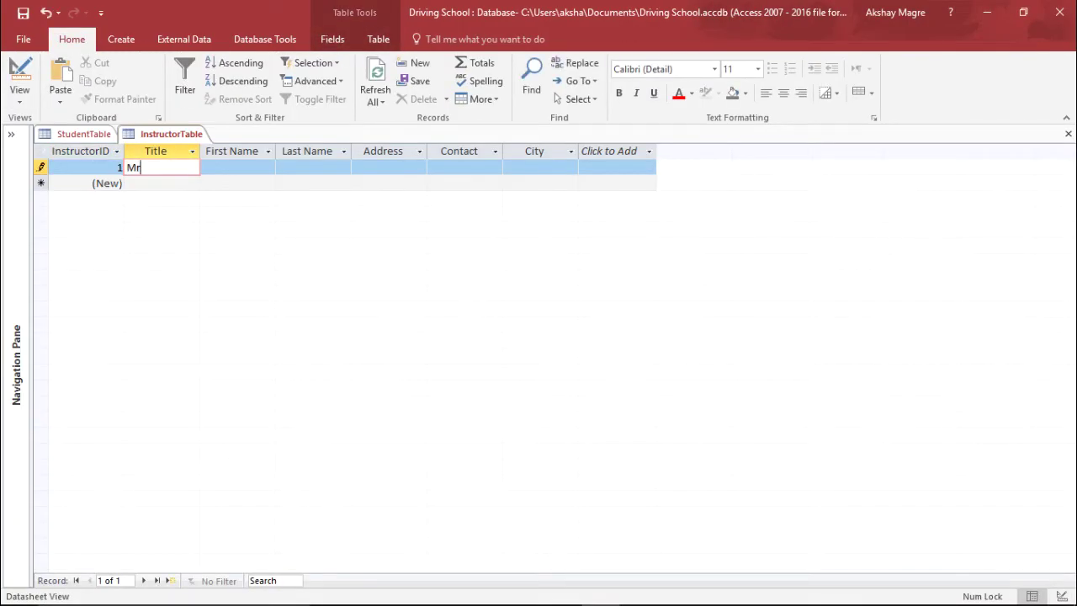
{"action": "key", "text": "Tab"}
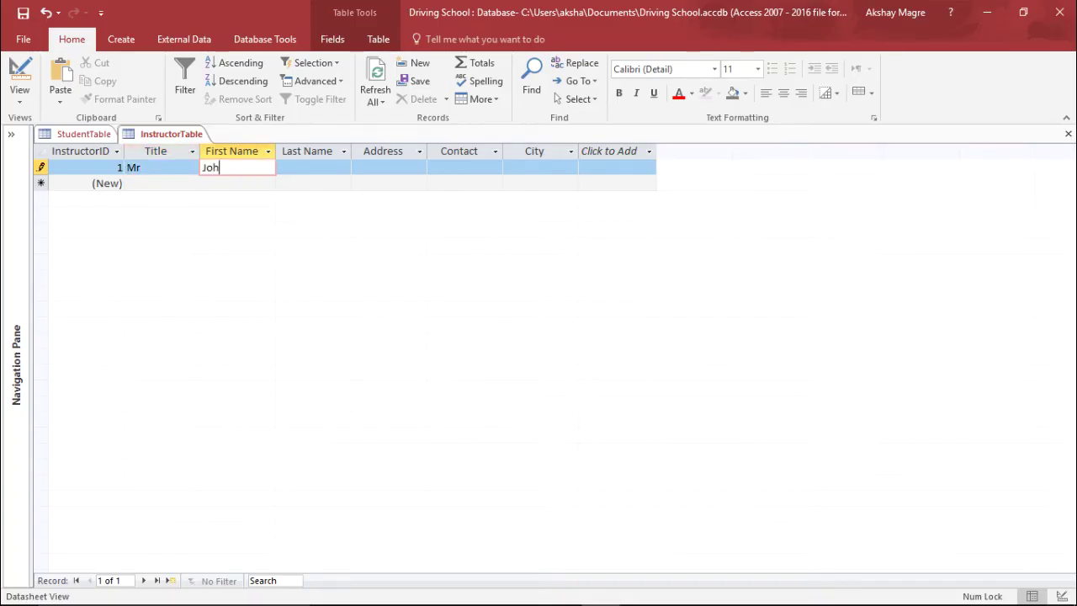
{"action": "key", "text": "Tab"}
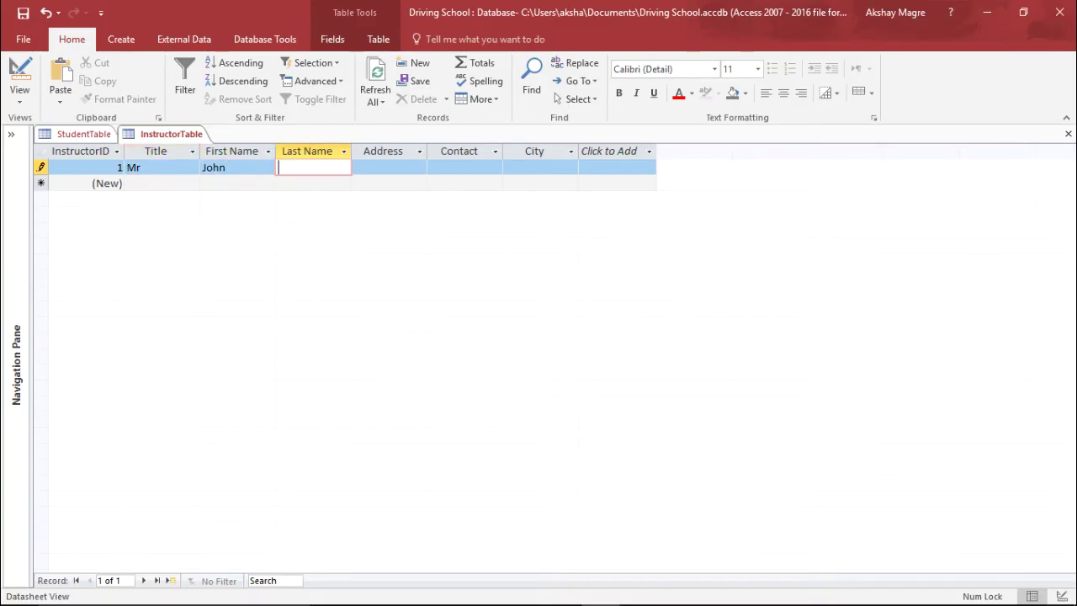
Fill in the instructor's last name, street address, contact number and city NY to complete the record.
{"action": "key", "text": "Tab"}
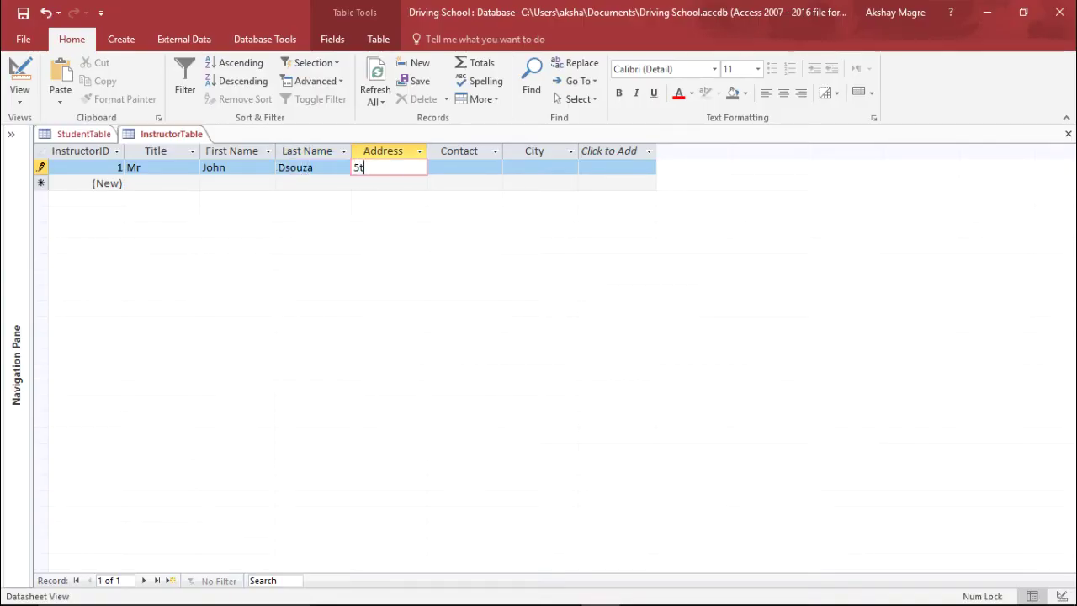
{"action": "key", "text": "Tab"}
{"action": "key", "text": "Tab"}
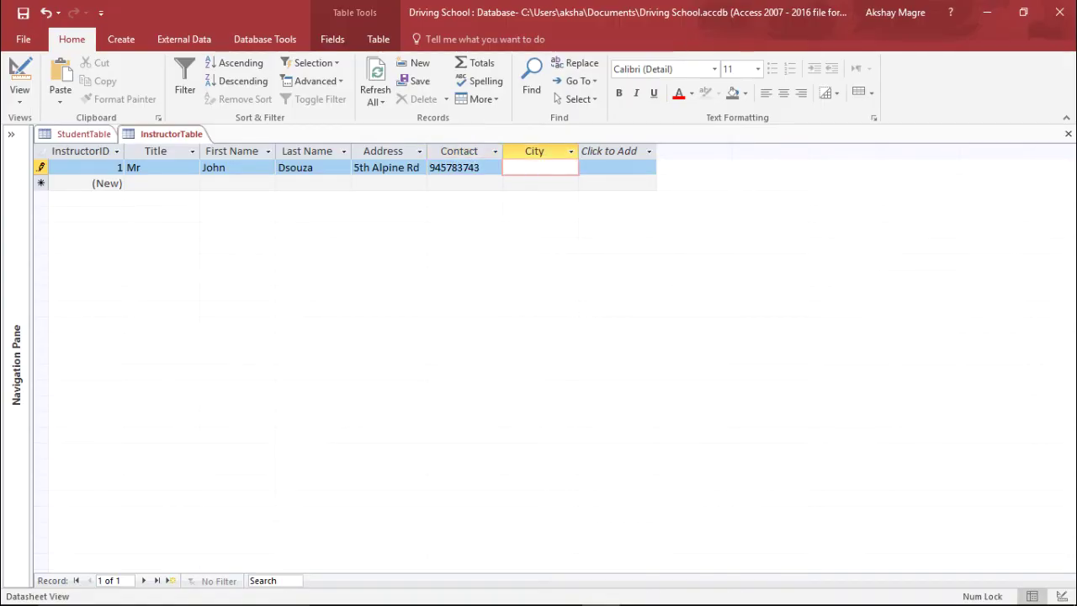
{"action": "key", "text": "Tab"}
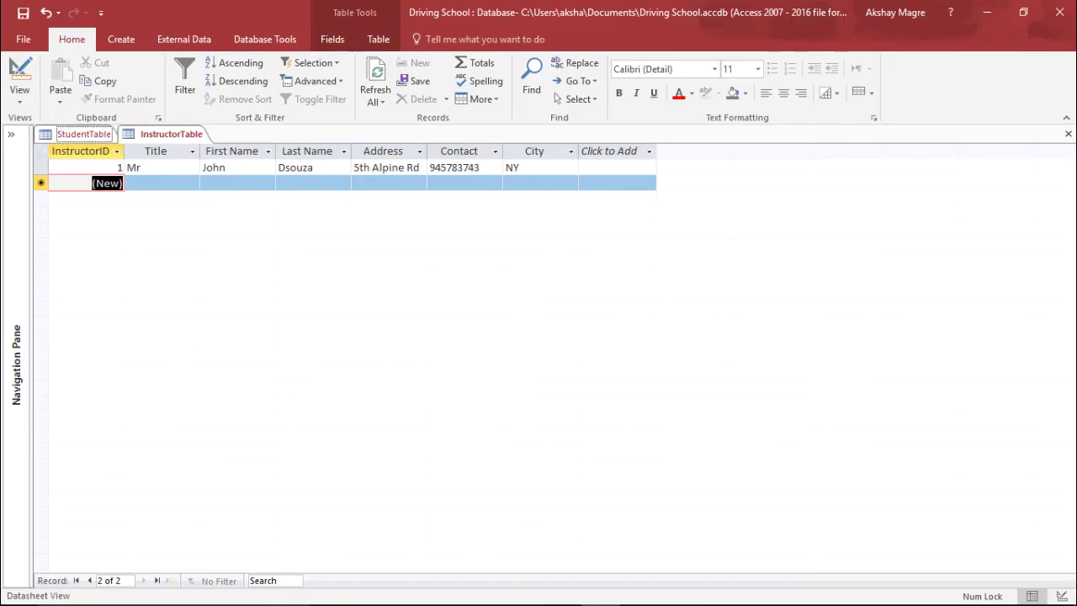
Create a new blank table and save it as LessonTable in Design view.
{"action": "left_click", "coordinate": [83, 133]}
{"action": "left_click", "coordinate": [171, 134]}
{"action": "left_click", "coordinate": [121, 39]}
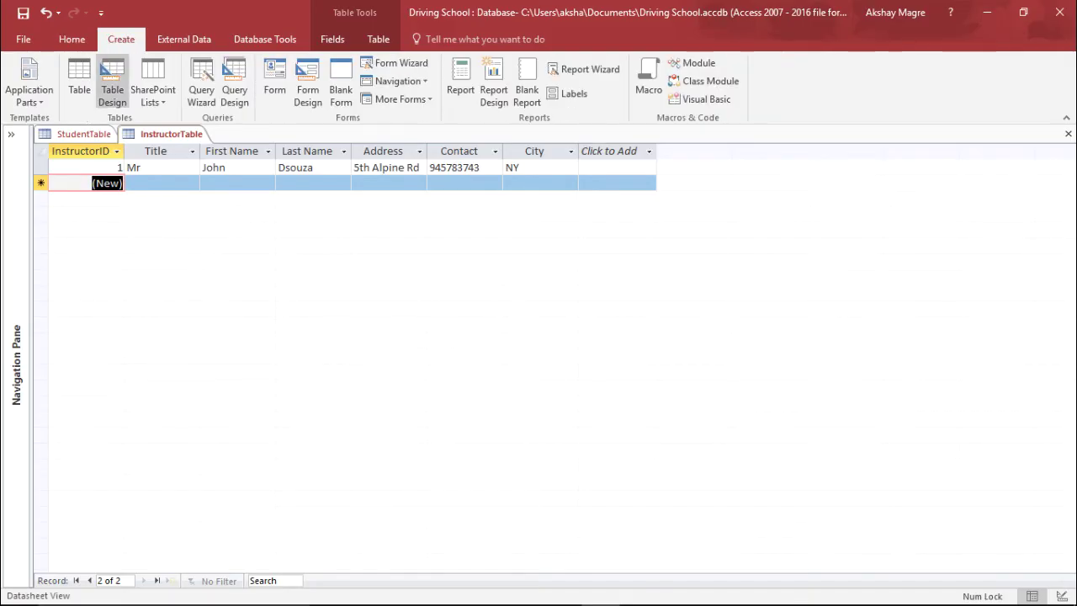
{"action": "left_click", "coordinate": [79, 84]}
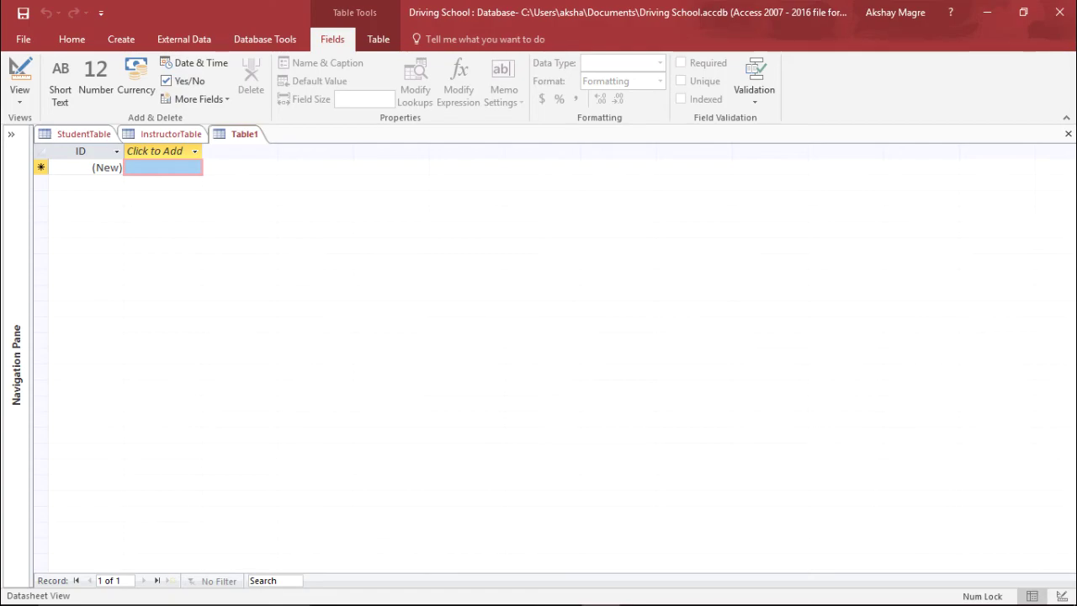
{"action": "left_click", "coordinate": [19, 93]}
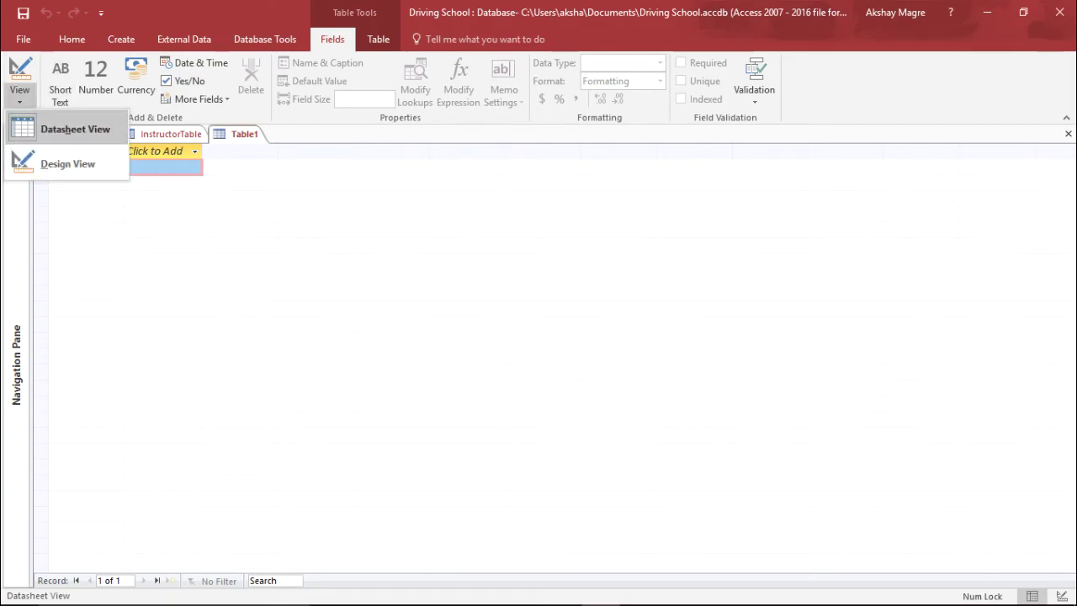
{"action": "left_click", "coordinate": [67, 163]}
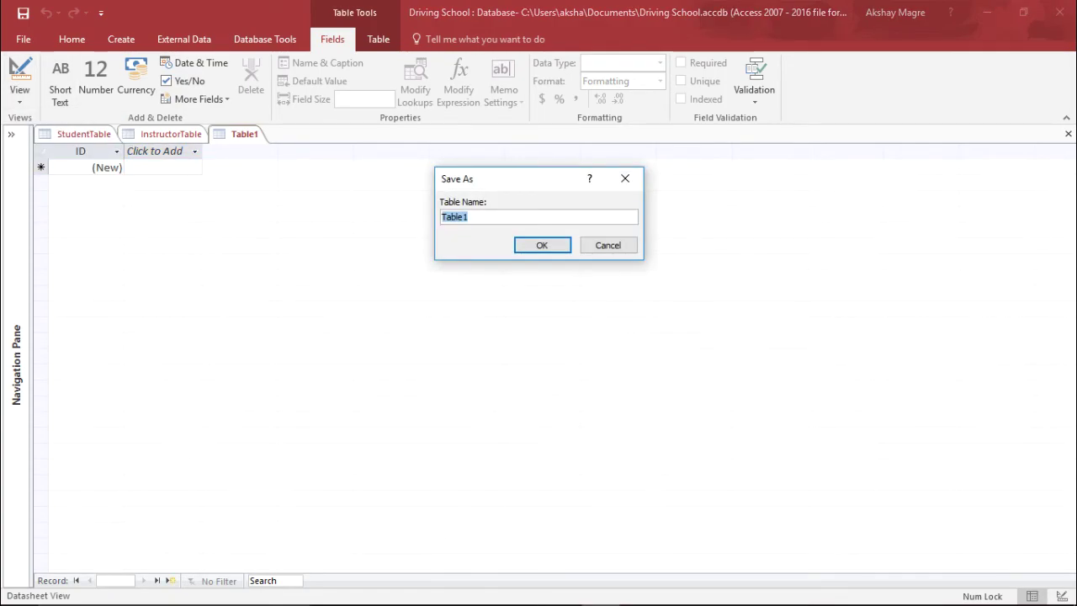
{"action": "type", "text": "LessonTable"}
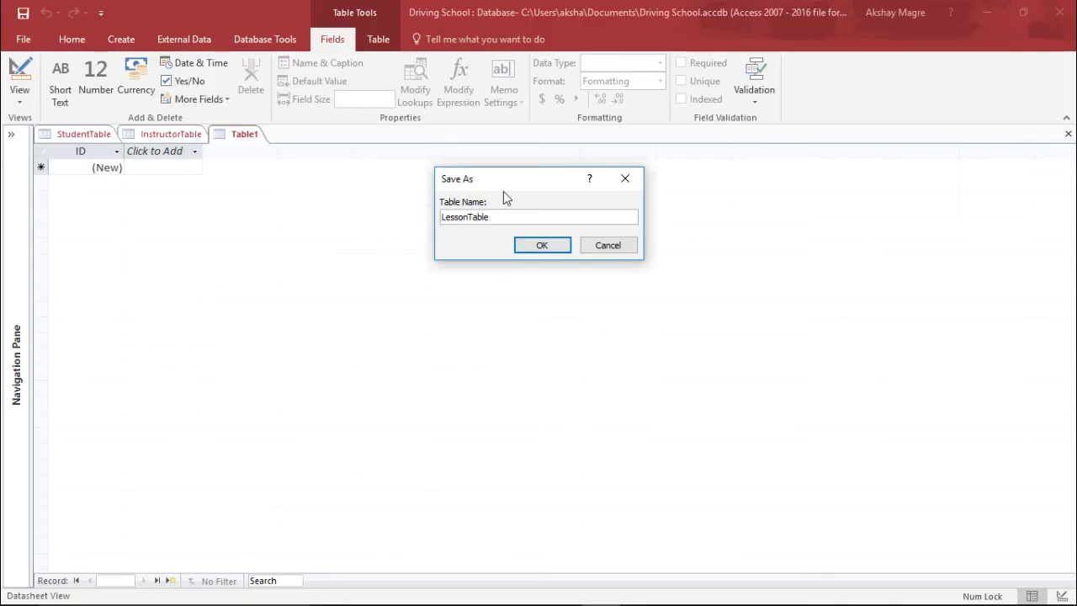
{"action": "left_click", "coordinate": [544, 241]}
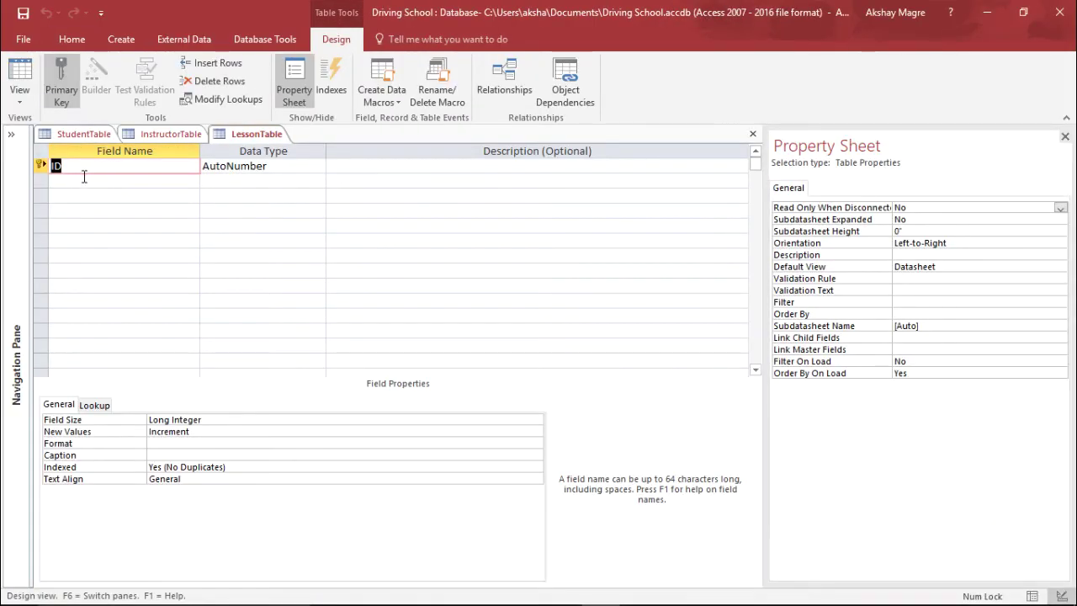
Rename the ID AutoNumber key field to LessonNo and start the second field row.
{"action": "type", "text": "LessonNo"}
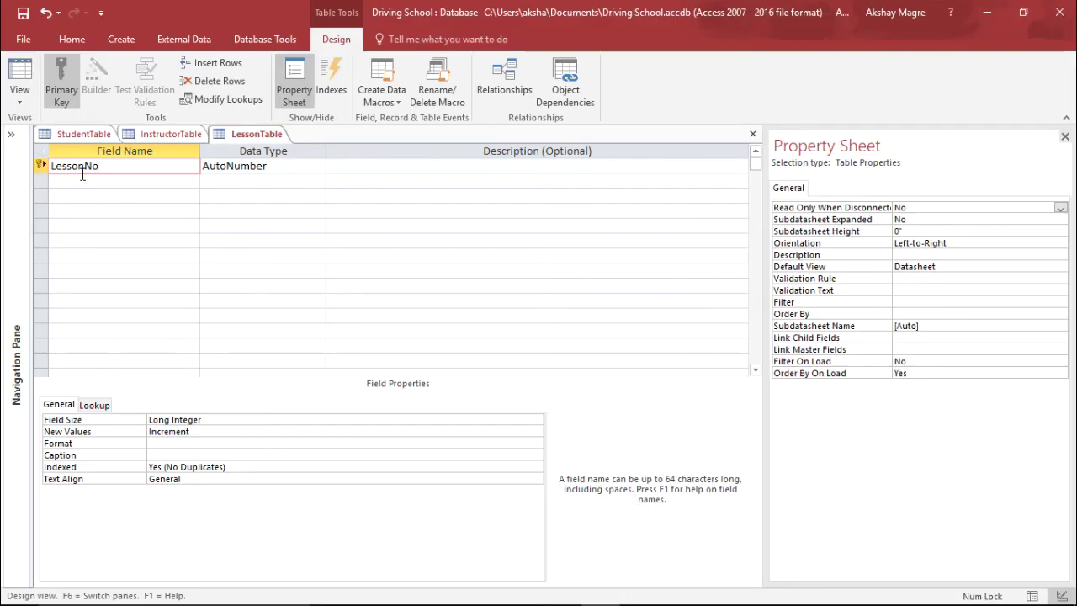
{"action": "left_click", "coordinate": [144, 179]}
{"action": "key", "text": "Tab"}
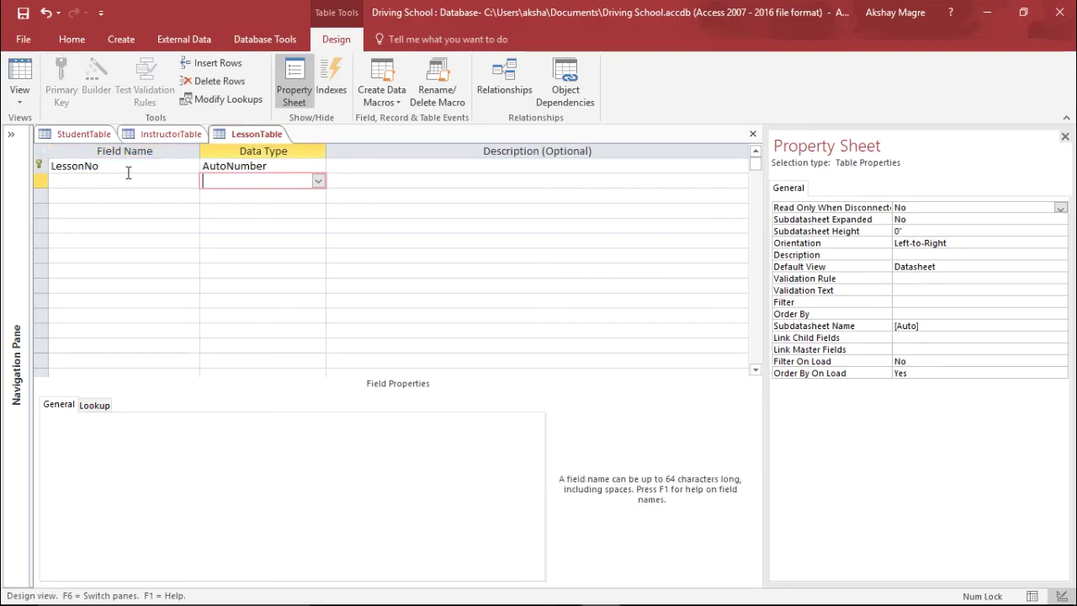
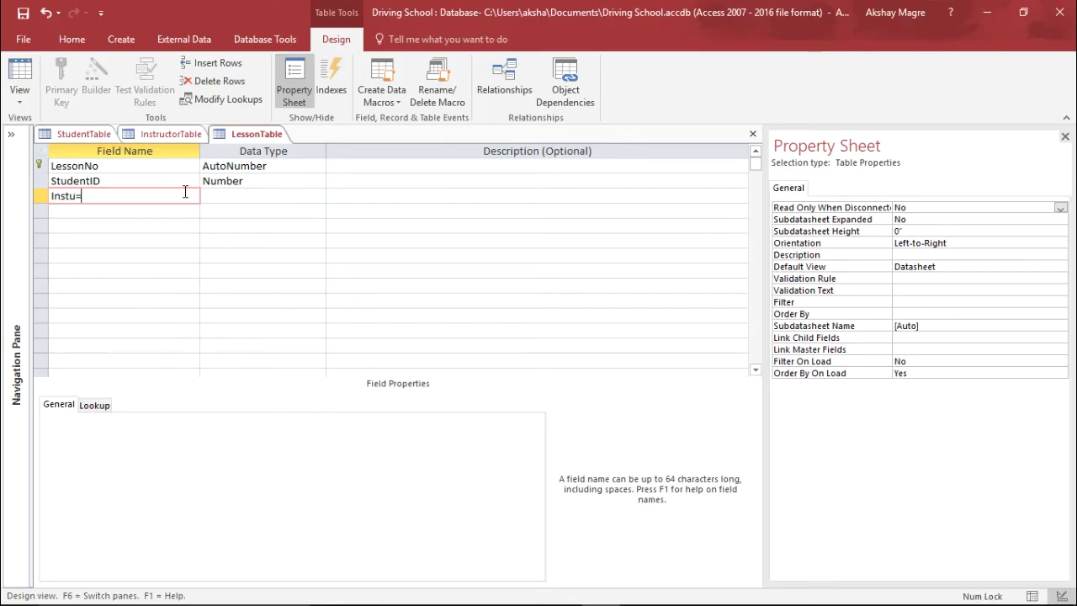
Correct the InstructorID field name and make it a Number field.
{"action": "key", "text": "BackSpace"}
{"action": "key", "text": "BackSpace"}
{"action": "key", "text": "BackSpace"}
{"action": "type", "text": "r"}
{"action": "key", "text": "Tab"}
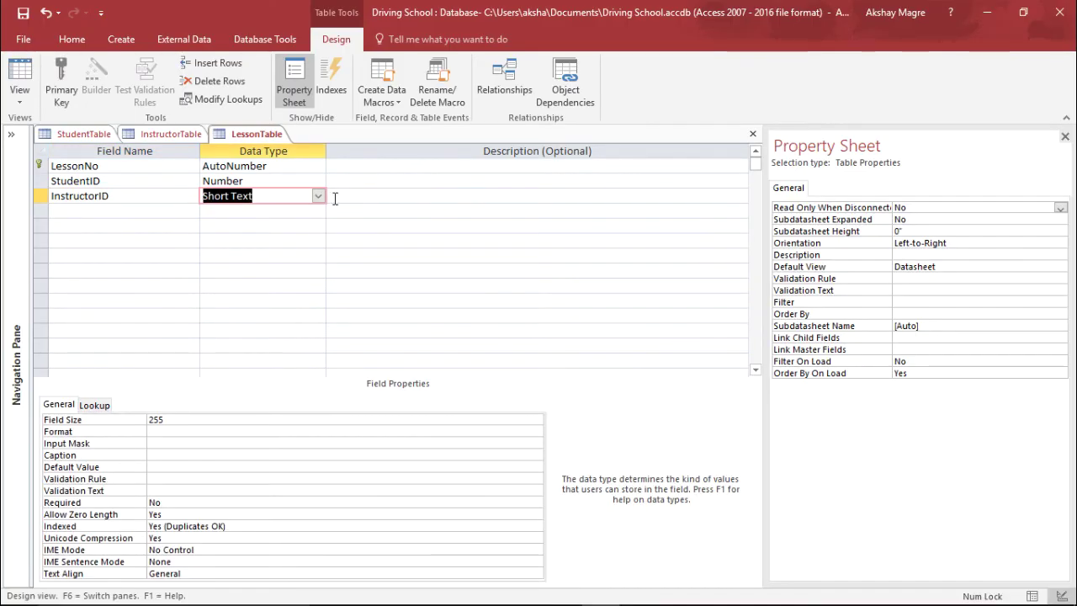
{"action": "left_click", "coordinate": [318, 196]}
{"action": "left_click", "coordinate": [228, 241]}
Add DateOfLesson and Start Time fields, both as Date/Time.
{"action": "left_click", "coordinate": [136, 211]}
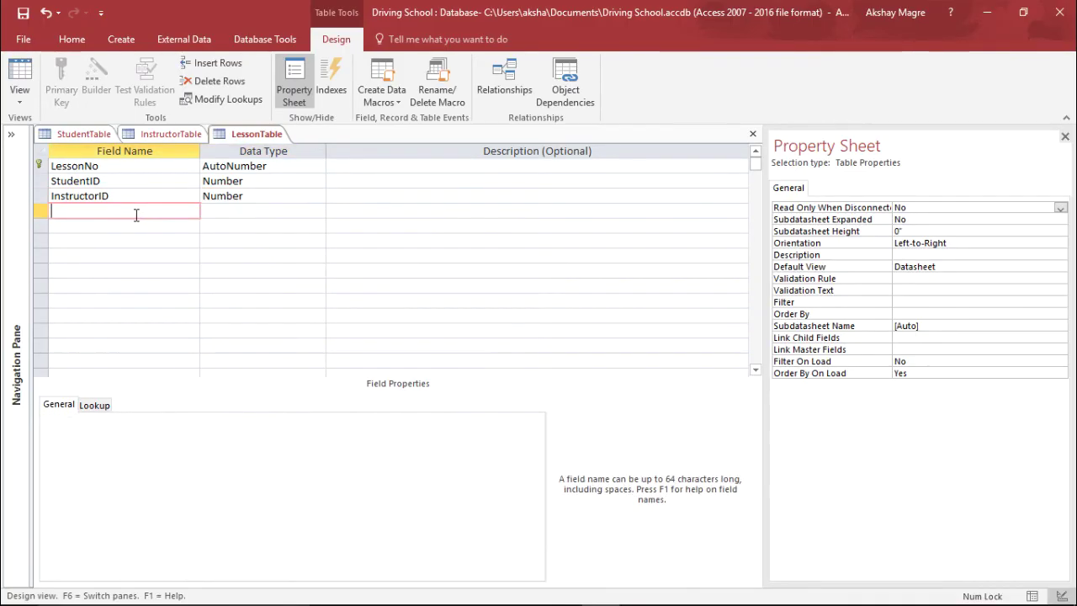
{"action": "type", "text": "Date"}
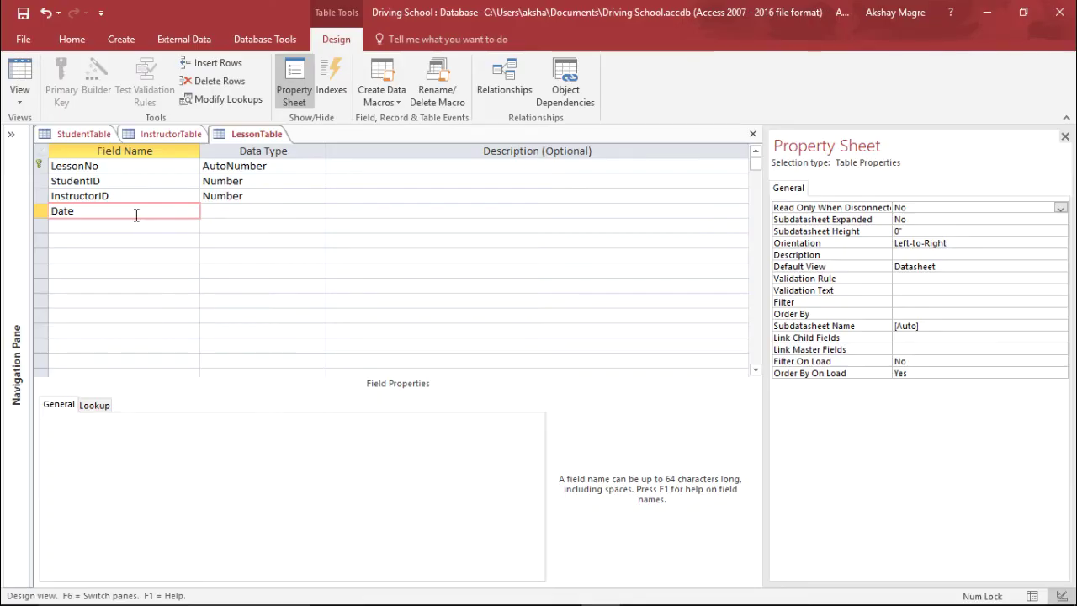
{"action": "type", "text": "OfLesson"}
{"action": "key", "text": "Tab"}
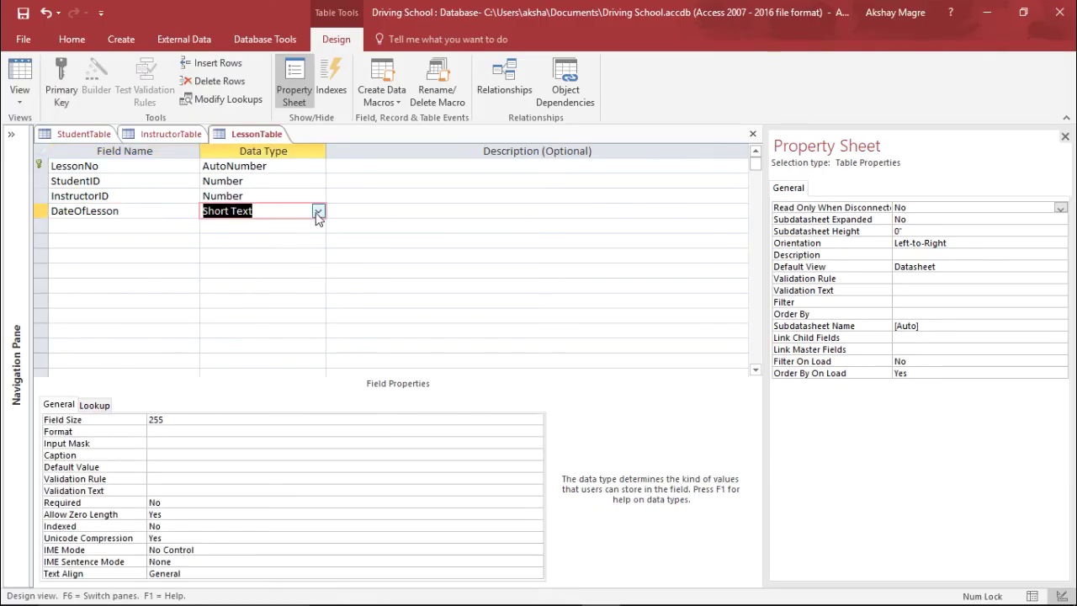
{"action": "left_click", "coordinate": [318, 212]}
{"action": "left_click", "coordinate": [264, 284]}
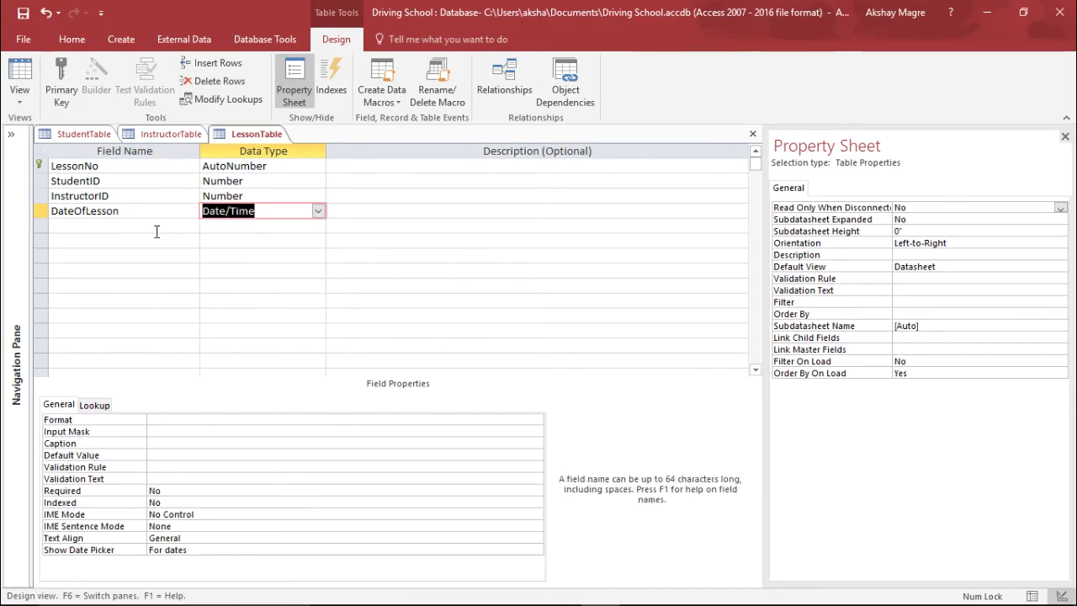
{"action": "left_click", "coordinate": [156, 232]}
{"action": "type", "text": "Sta"}
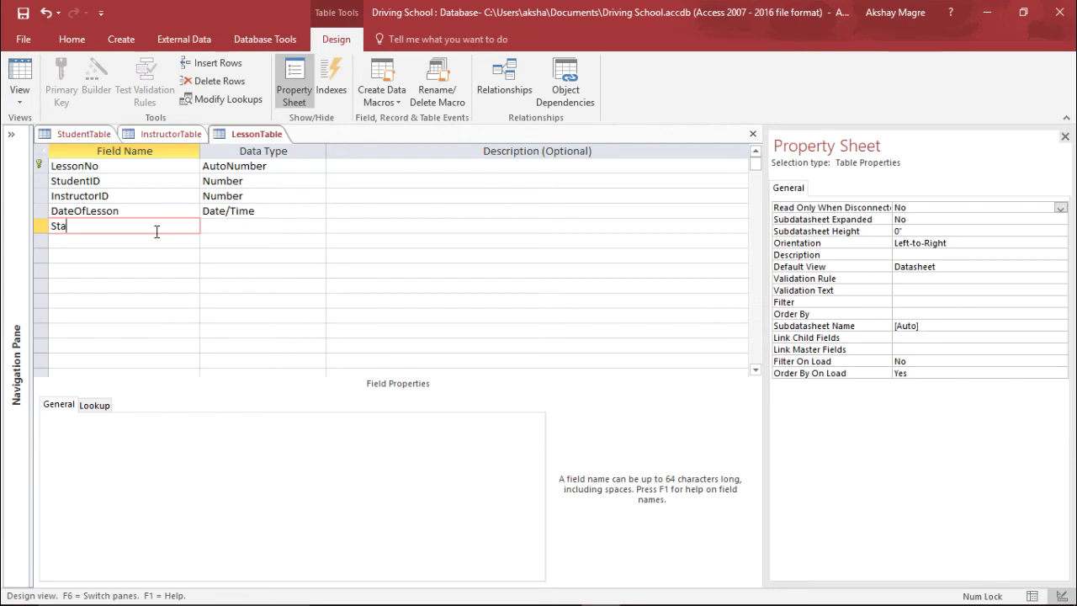
{"action": "type", "text": "rt Time"}
{"action": "key", "text": "Tab"}
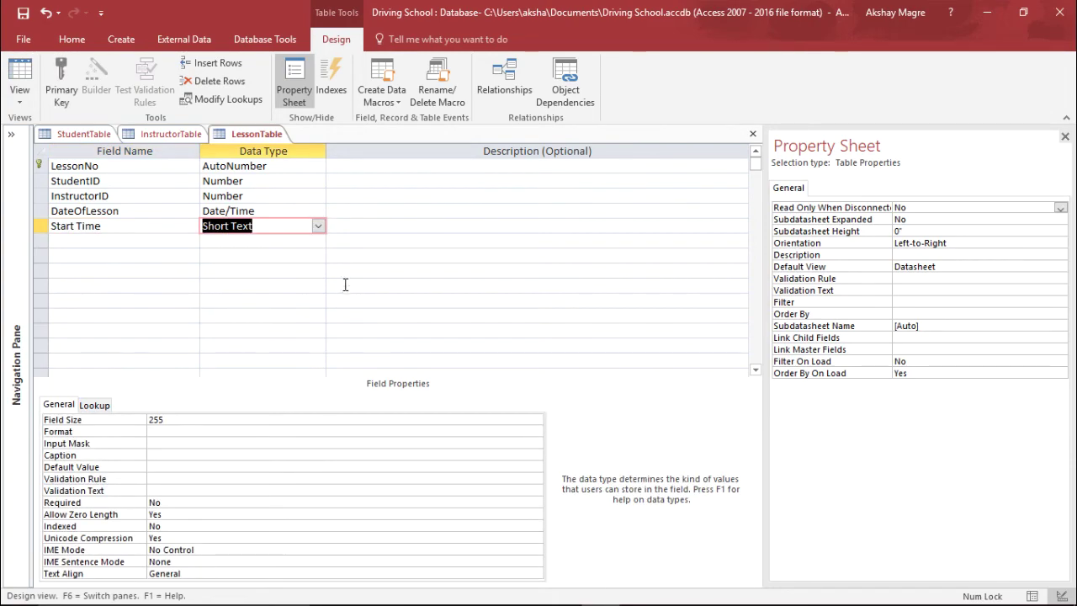
{"action": "left_click", "coordinate": [318, 225]}
{"action": "left_click", "coordinate": [299, 303]}
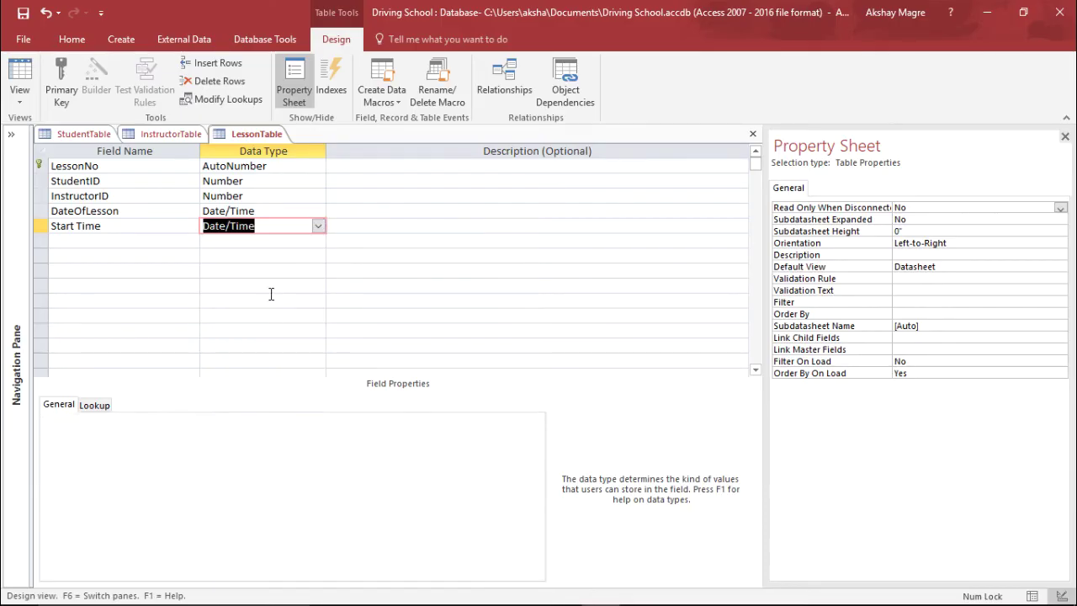
{"action": "key", "text": "Tab"}
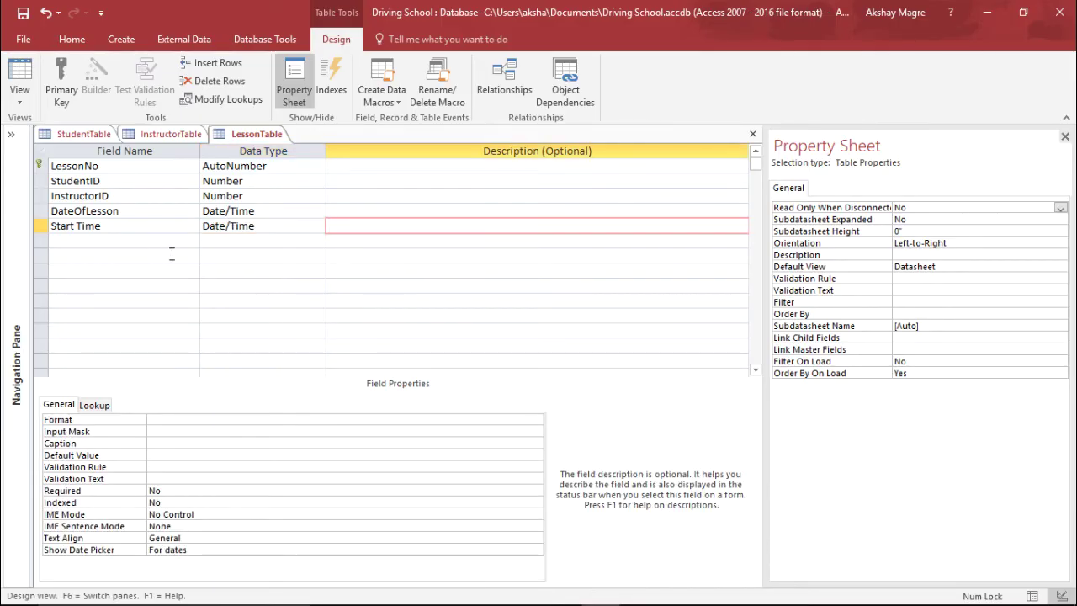
{"action": "key", "text": "Tab"}
Add LengthOfLesson, Meeting Point and LessonType as Short Text fields and save LessonTable.
{"action": "type", "text": "Len"}
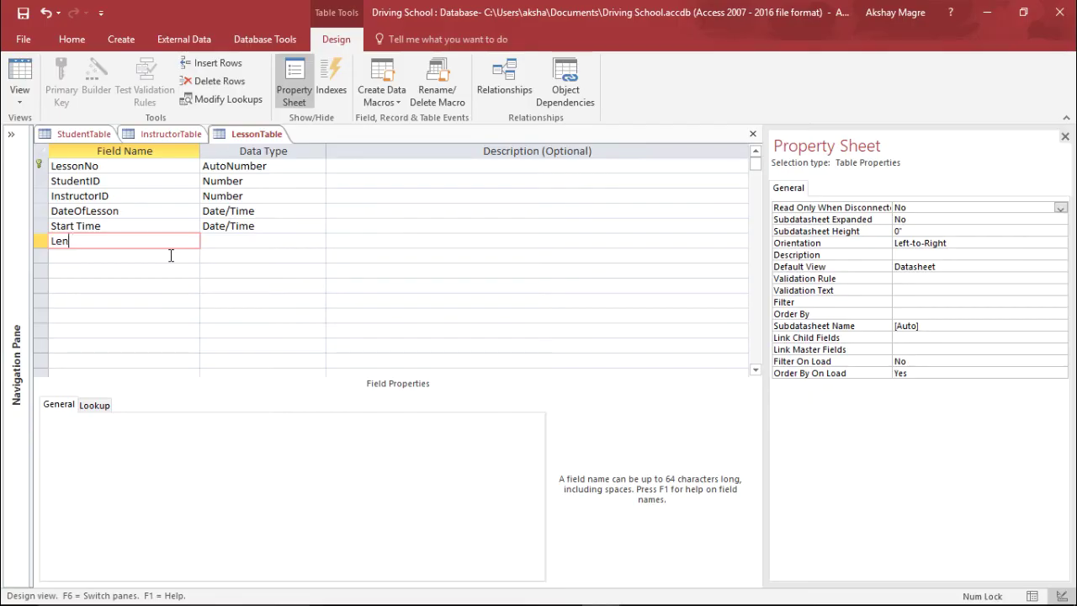
{"action": "type", "text": "tgthOfLesson"}
{"action": "key", "text": "Tab"}
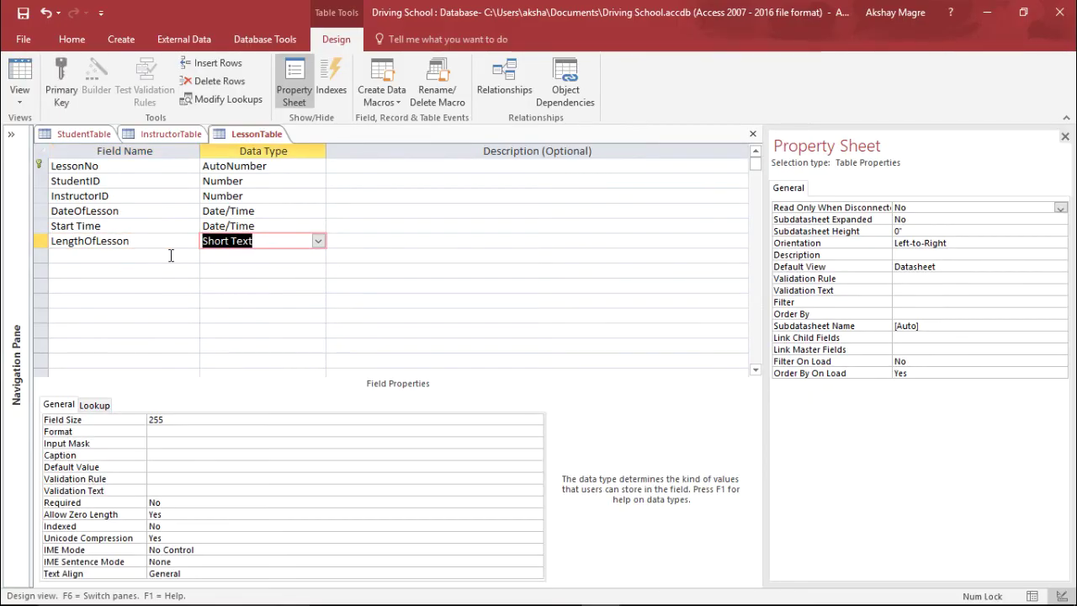
{"action": "key", "text": "Tab"}
{"action": "key", "text": "Tab"}
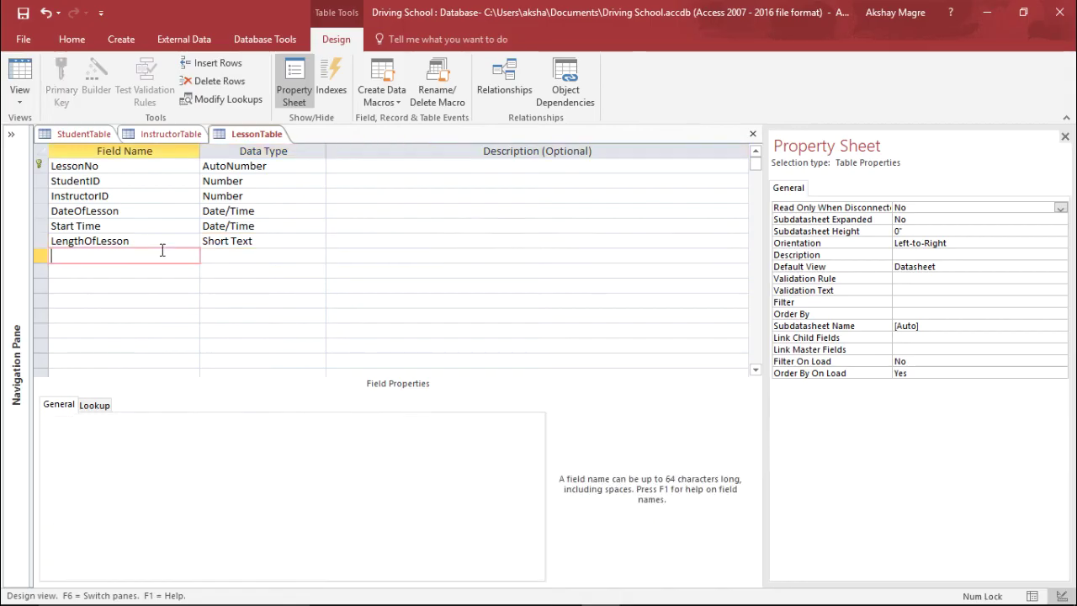
{"action": "type", "text": "Meeting Point"}
{"action": "key", "text": "Tab"}
{"action": "key", "text": "Tab"}
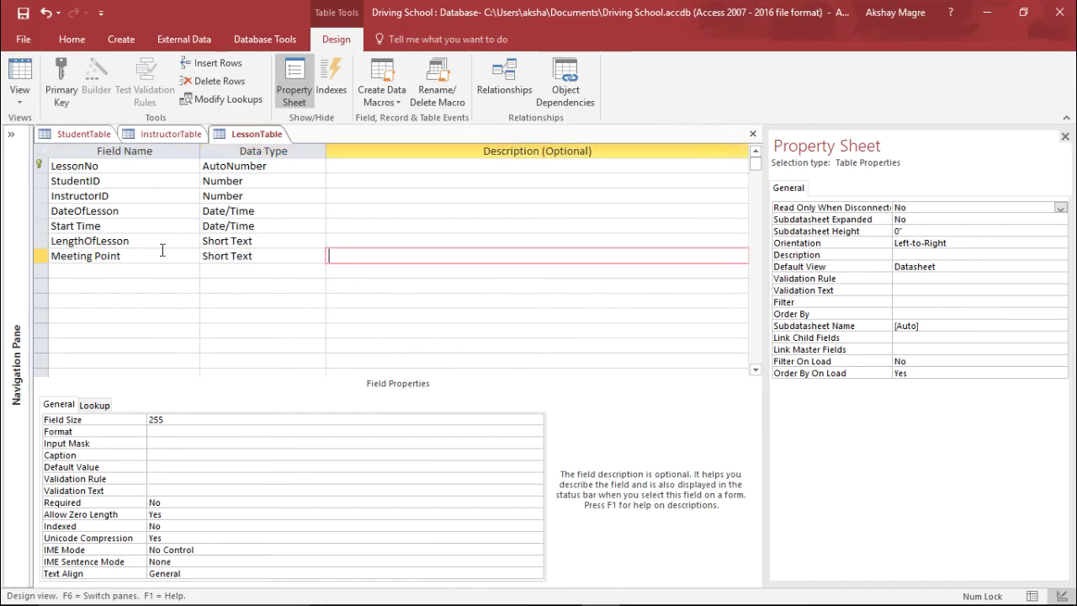
{"action": "key", "text": "Tab"}
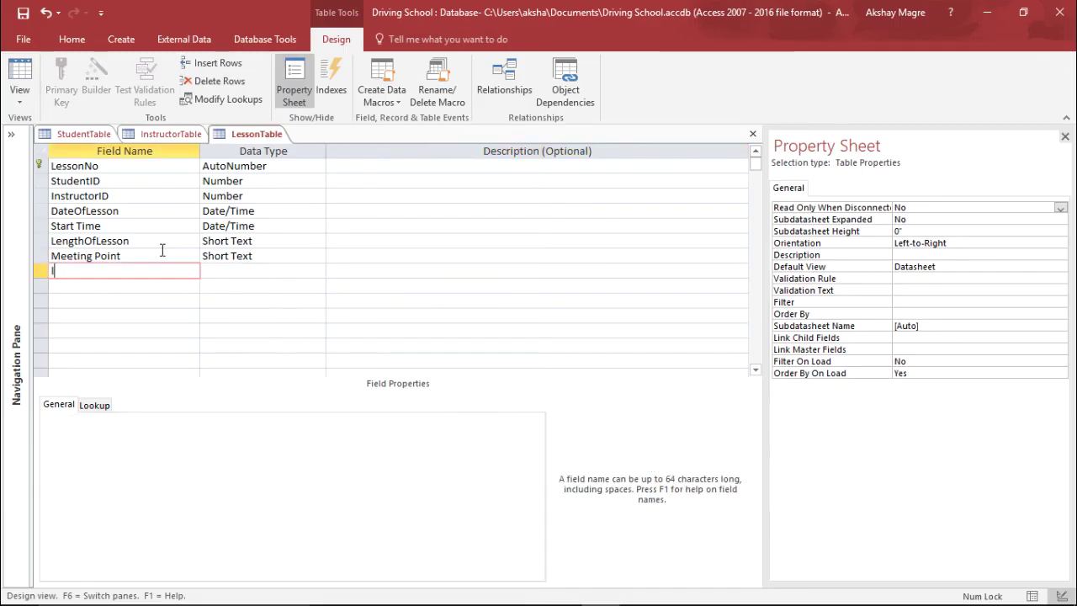
{"action": "type", "text": "LessonType"}
{"action": "key", "text": "Tab"}
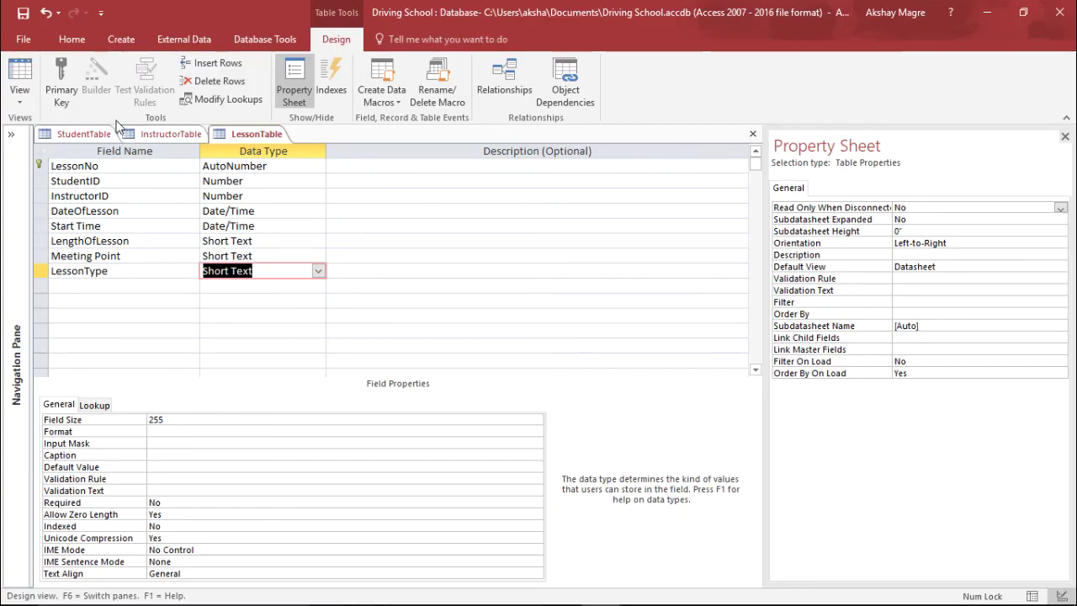
{"action": "left_click", "coordinate": [21, 14]}
Create a new blank table in Design view and save it as LessonType.
{"action": "left_click", "coordinate": [121, 39]}
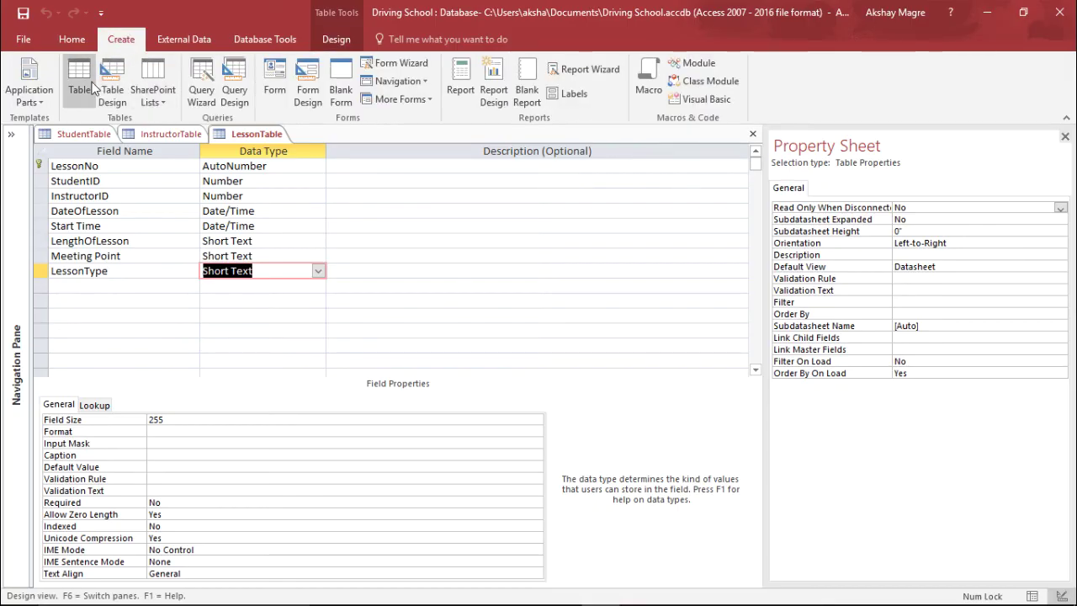
{"action": "left_click", "coordinate": [92, 86]}
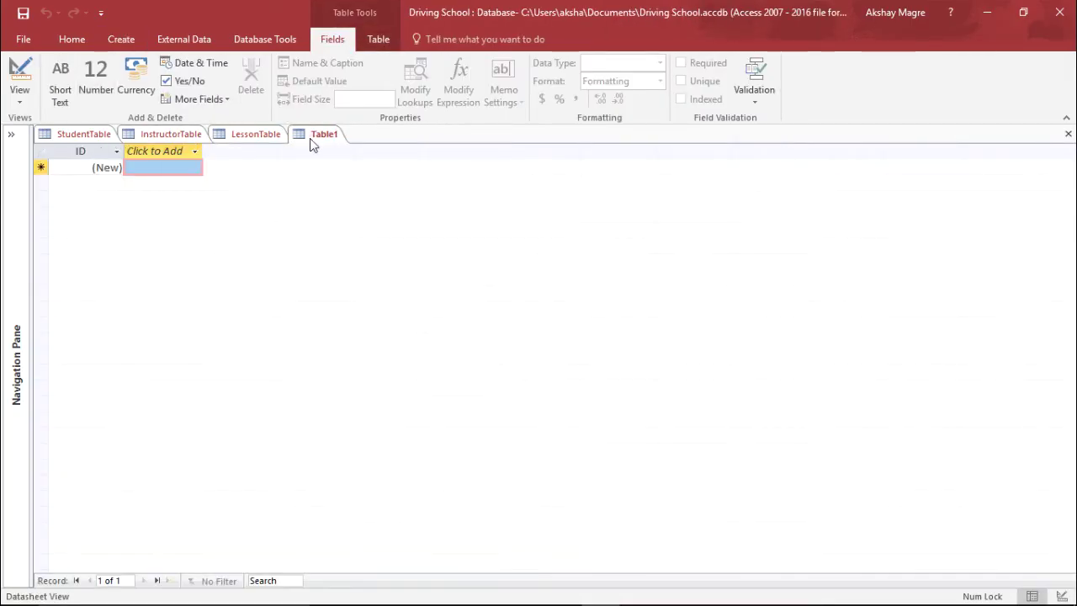
{"action": "left_click", "coordinate": [20, 93]}
{"action": "left_click", "coordinate": [108, 164]}
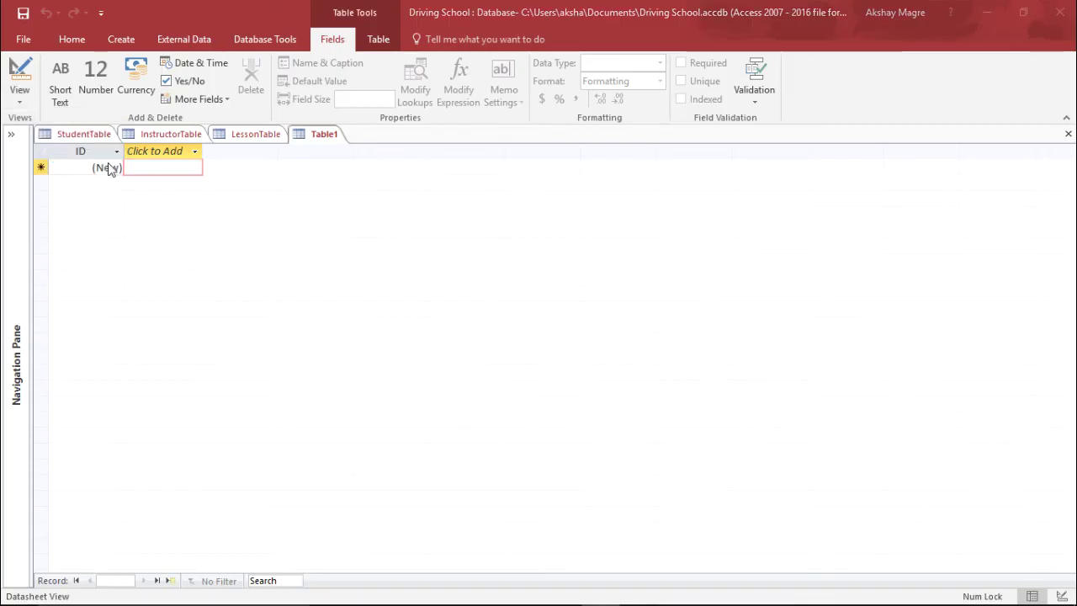
{"action": "type", "text": "Less"}
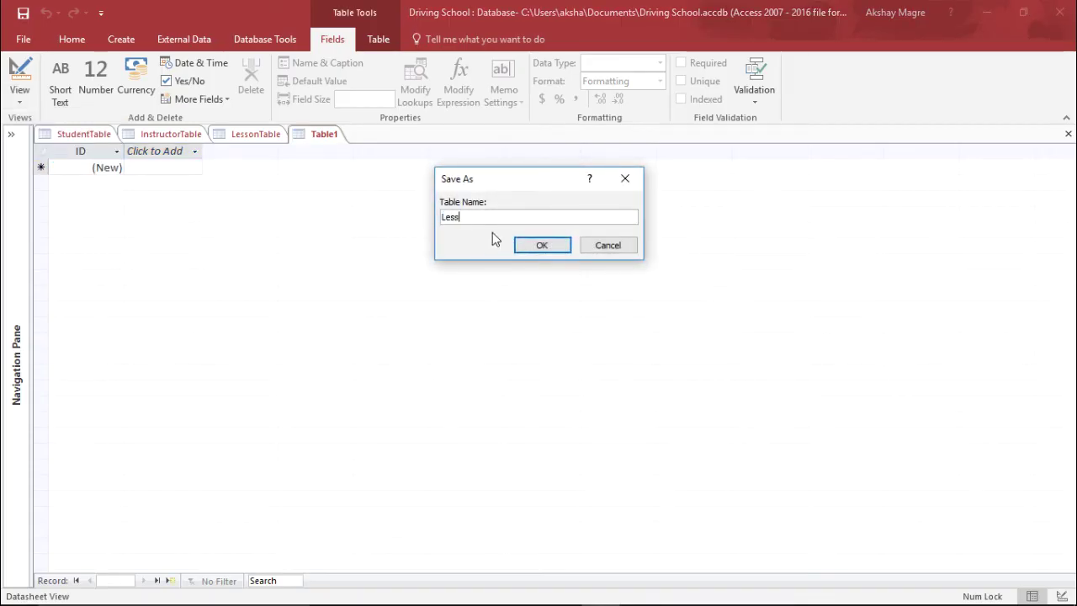
{"action": "type", "text": "onType"}
{"action": "key", "text": "Return"}
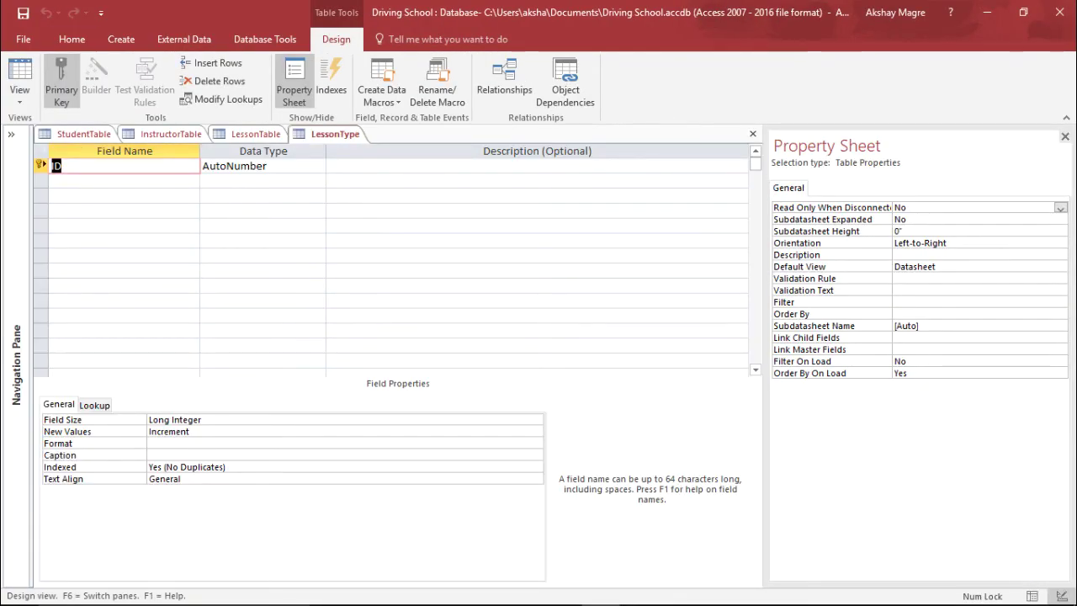
Add the LessonType field as Short Text.
{"action": "type", "text": "LessonTyp"}
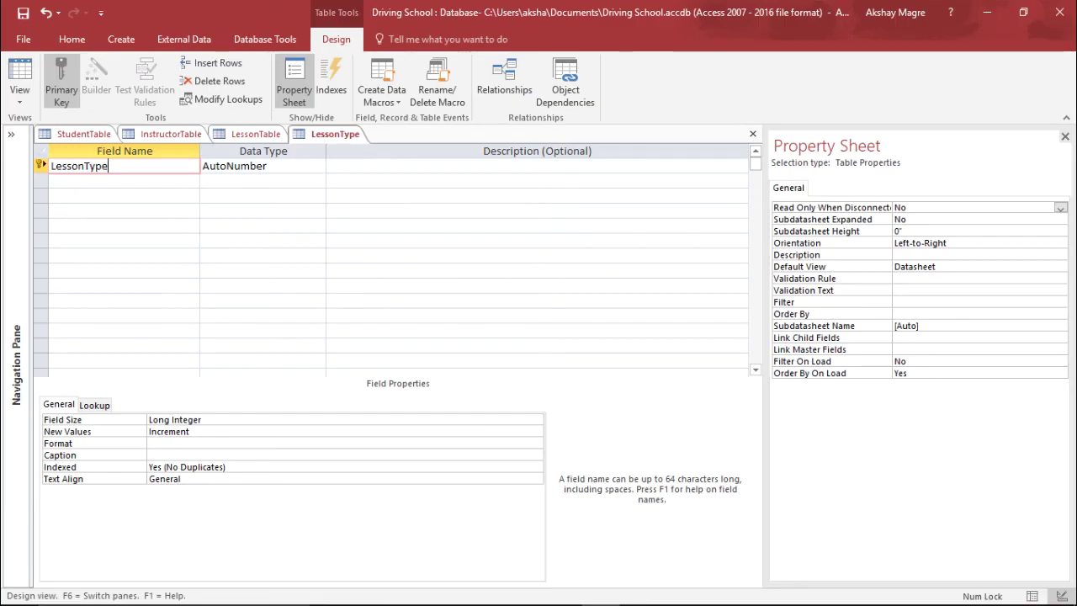
{"action": "type", "text": "e"}
{"action": "key", "text": "Tab"}
{"action": "key", "text": "alt+Down"}
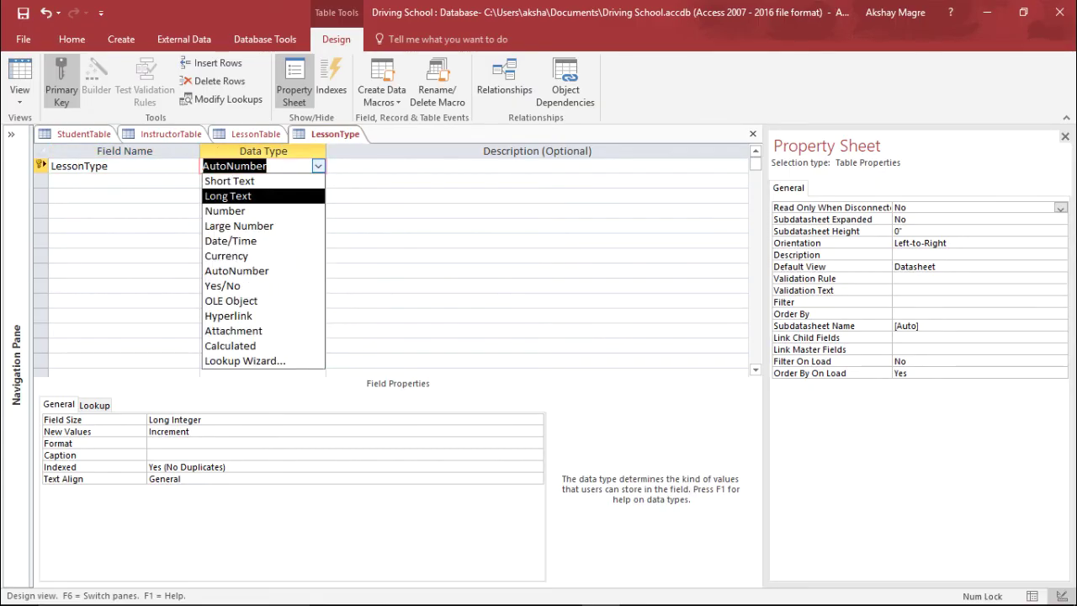
{"action": "key", "text": "Up"}
{"action": "key", "text": "Return"}
Add a Cost field of type Currency and close the LessonType design.
{"action": "left_click", "coordinate": [124, 180]}
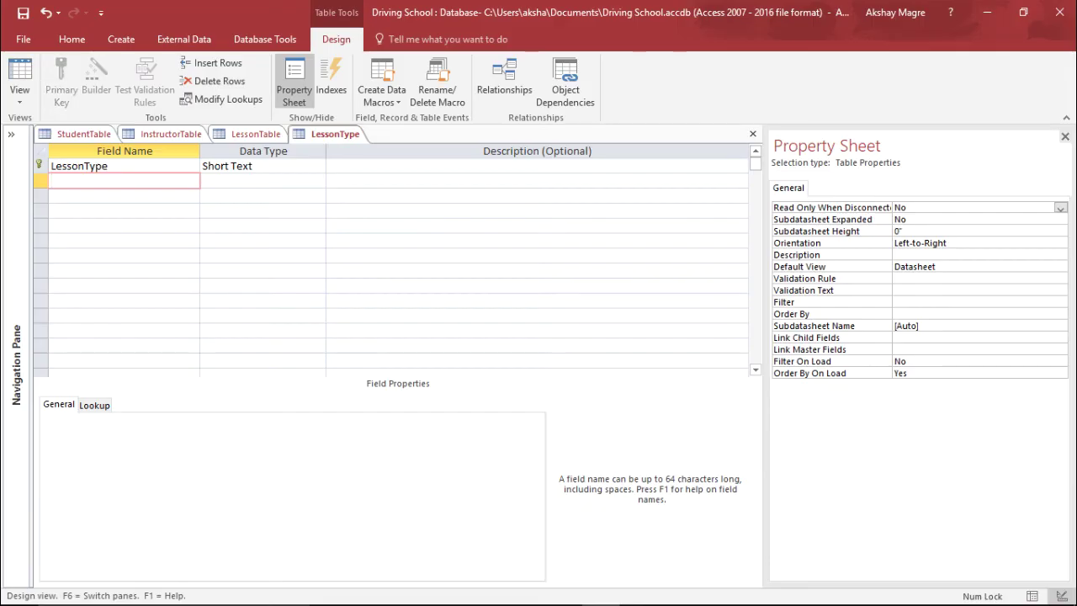
{"action": "type", "text": "Cost"}
{"action": "key", "text": "Tab"}
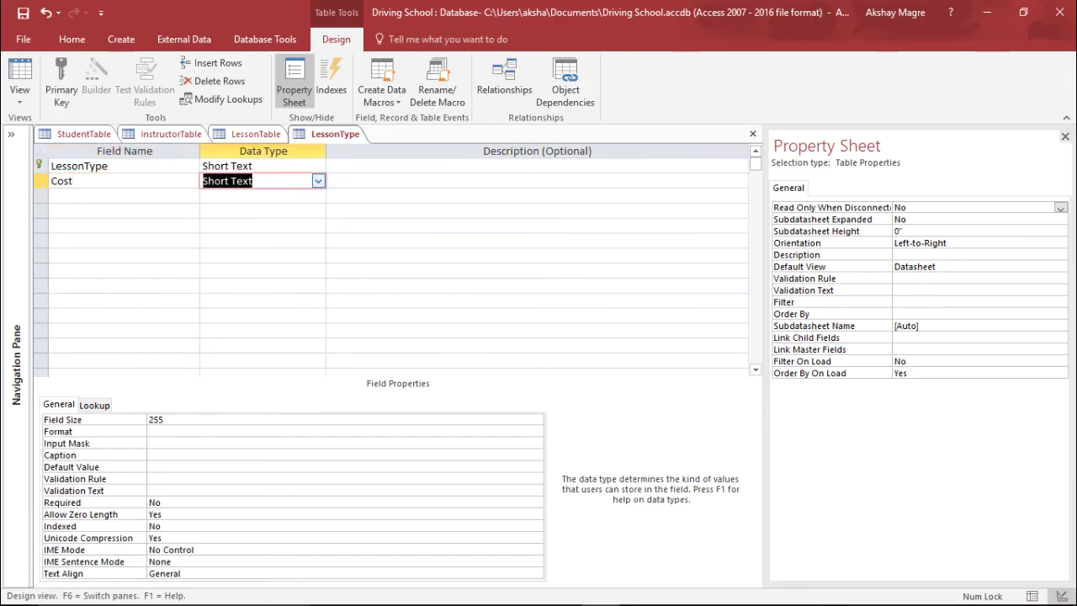
{"action": "key", "text": "alt+Down"}
{"action": "key", "text": "Down"}
{"action": "key", "text": "Down"}
{"action": "key", "text": "Down"}
{"action": "key", "text": "Down"}
{"action": "key", "text": "Down"}
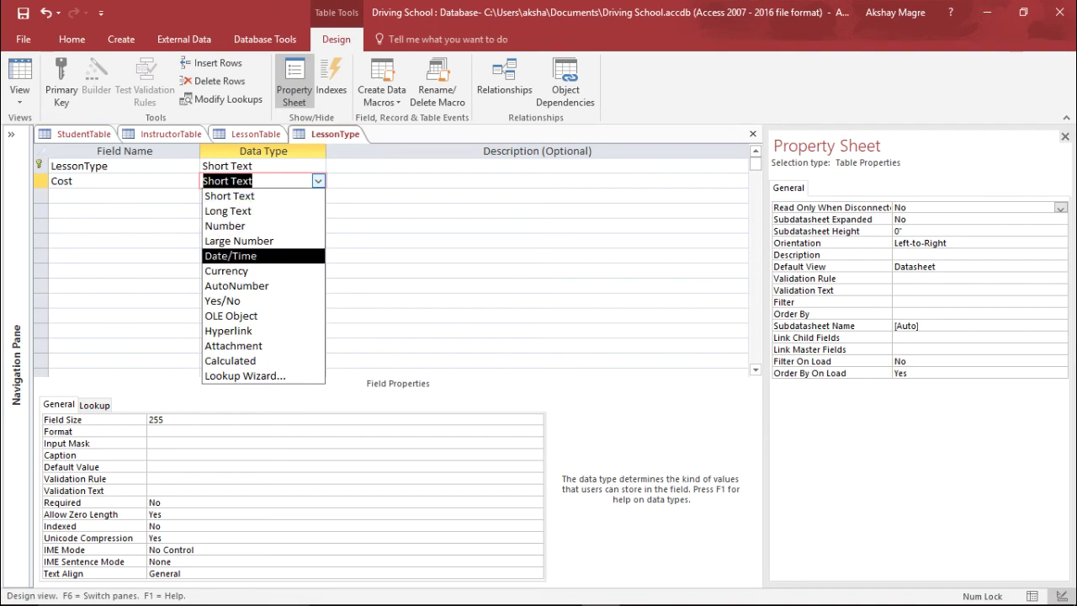
{"action": "key", "text": "Escape"}
{"action": "type", "text": "c"}
{"action": "key", "text": "Tab"}
{"action": "key", "text": "Tab"}
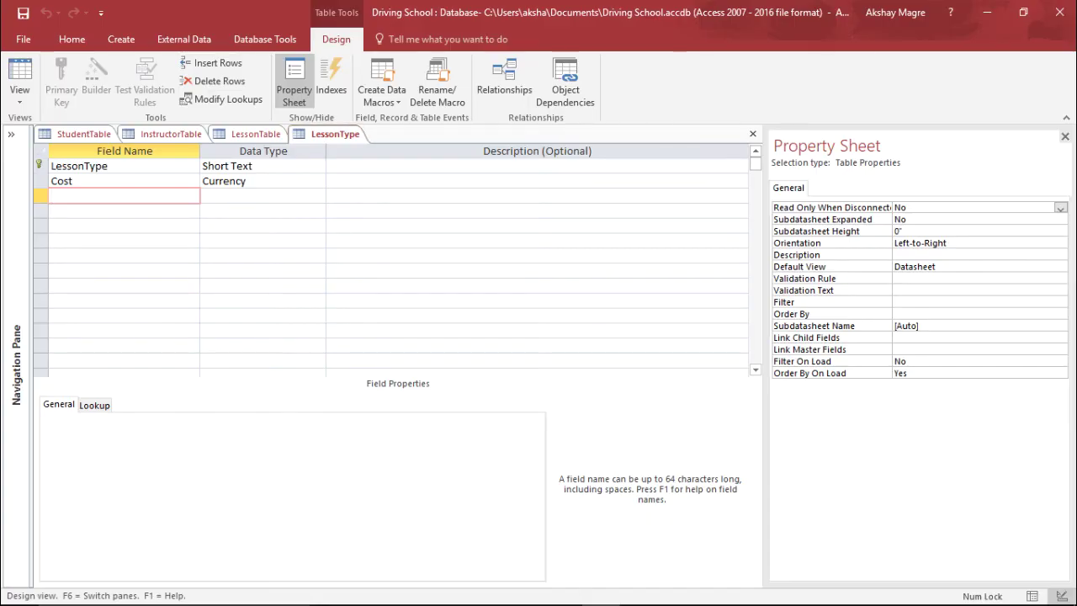
{"action": "right_click", "coordinate": [302, 134]}
{"action": "key", "text": "Escape"}
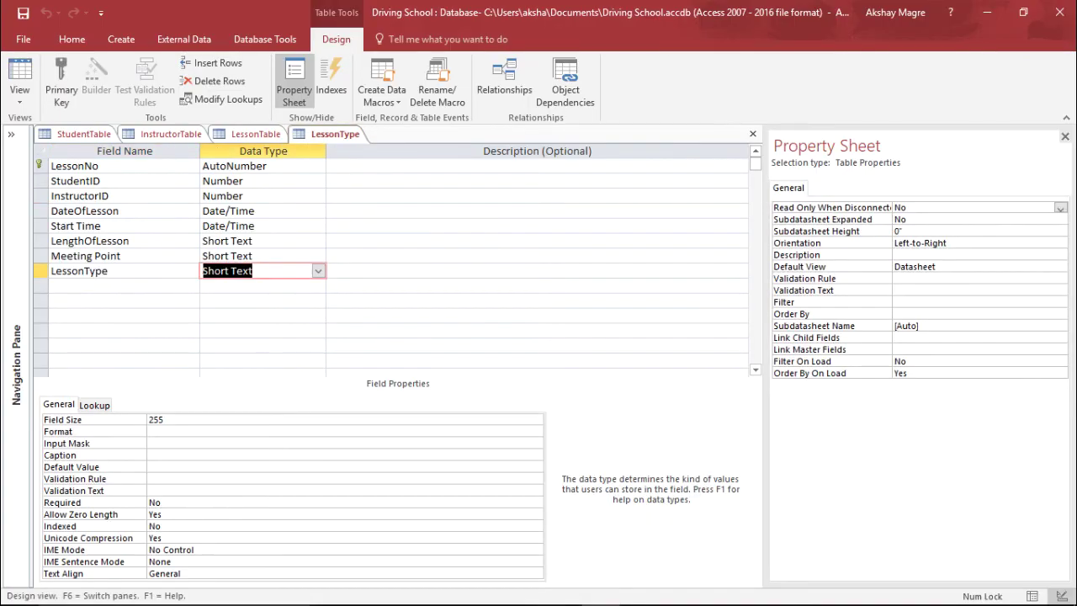
{"action": "right_click", "coordinate": [249, 136]}
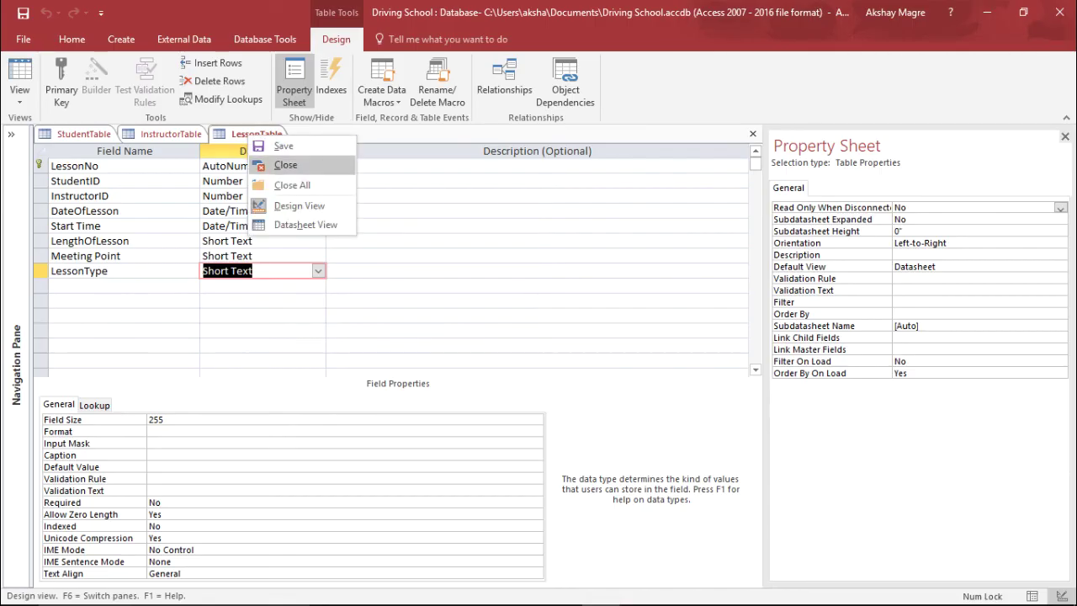
Close LessonTable, InstructorTable and StudentTable, saving StudentTable's layout, and show Database Tools.
{"action": "left_click", "coordinate": [285, 165]}
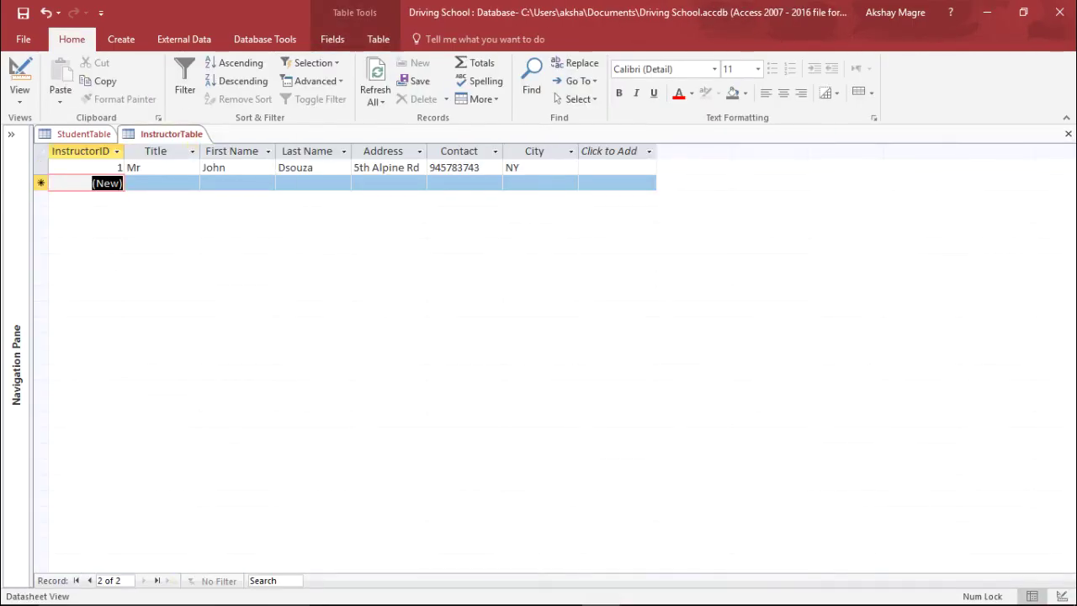
{"action": "right_click", "coordinate": [186, 134]}
{"action": "left_click", "coordinate": [221, 160]}
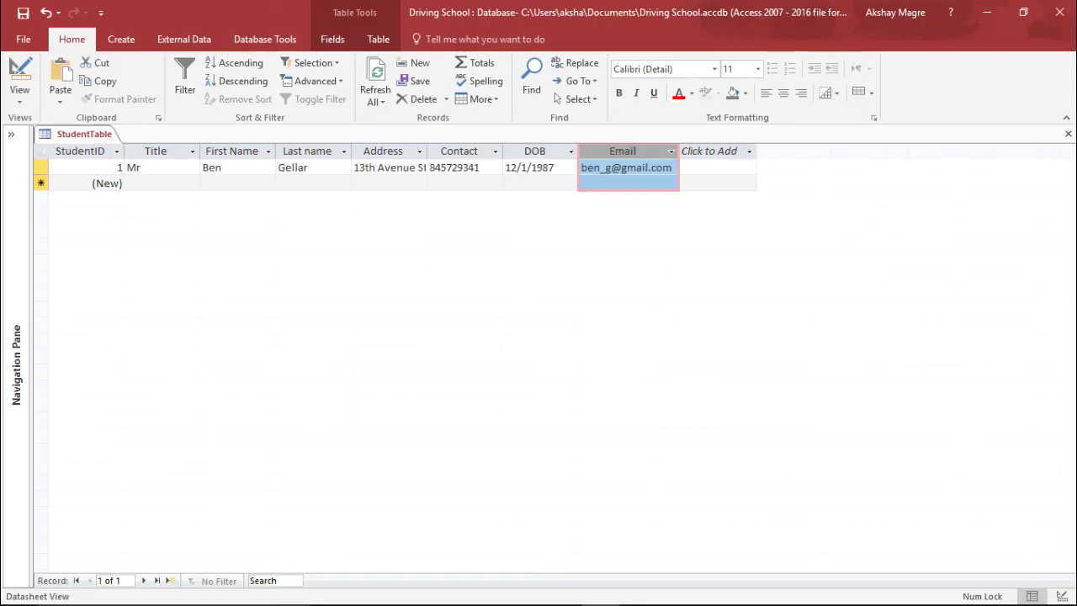
{"action": "right_click", "coordinate": [94, 135]}
{"action": "left_click", "coordinate": [127, 163]}
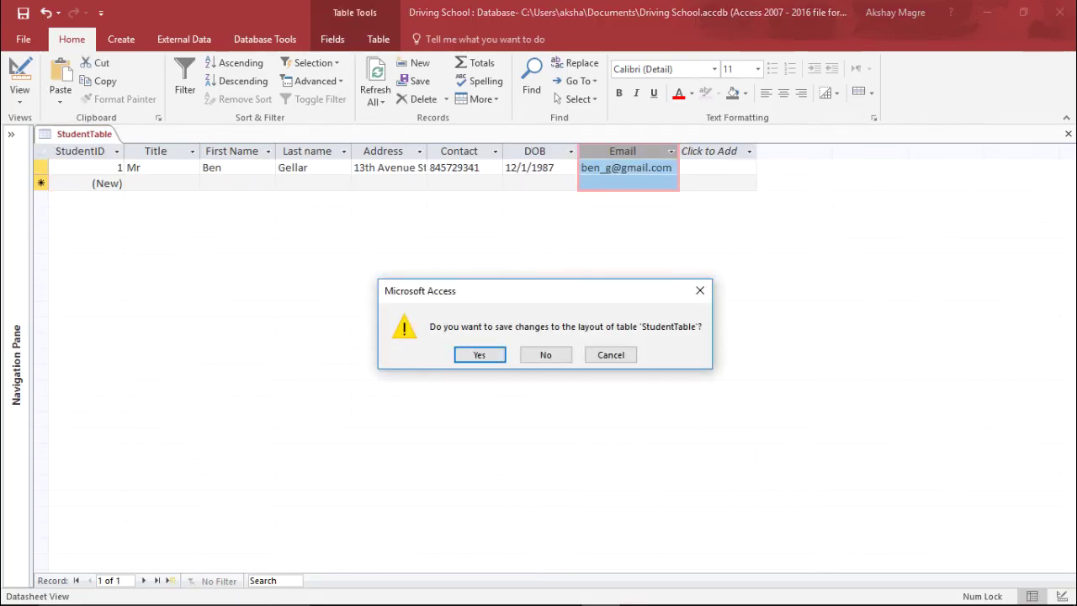
{"action": "key", "text": "Return"}
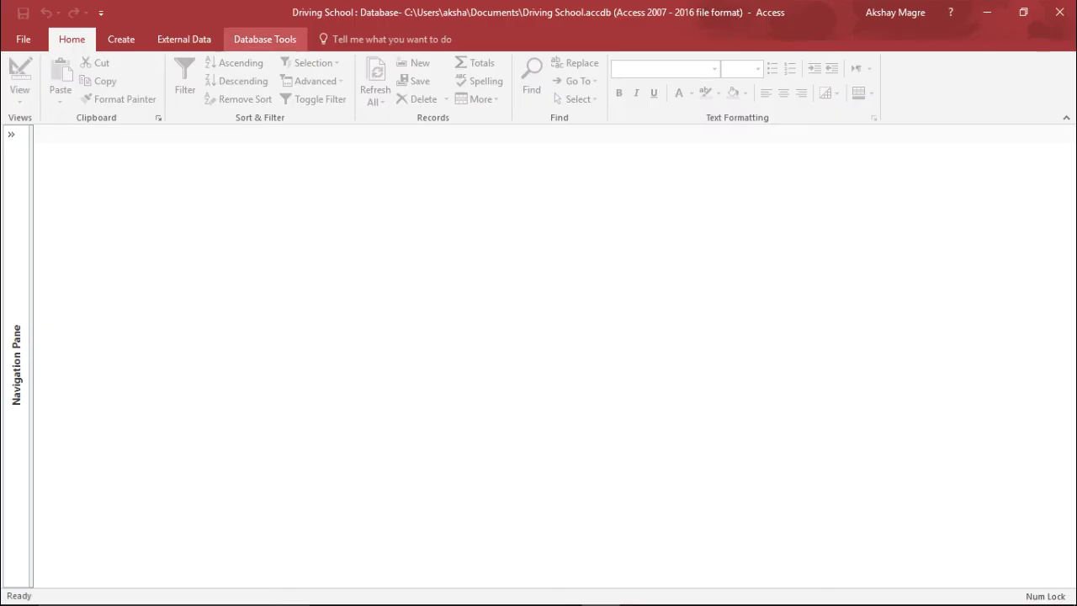
{"action": "left_click", "coordinate": [265, 39]}
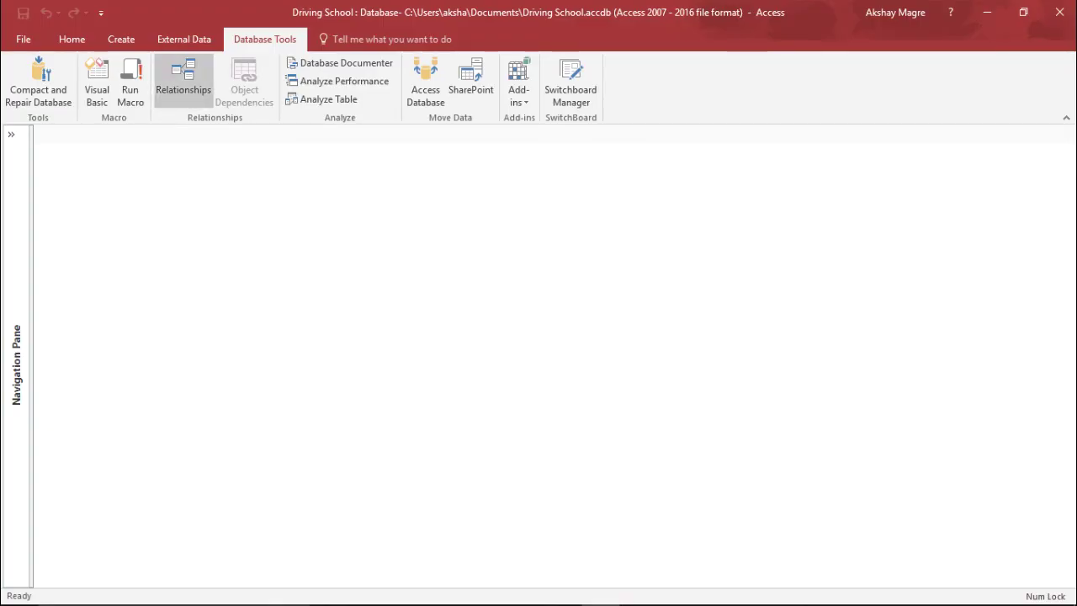
Add InstructorTable, LessonTable, LessonType and StudentTable to the Relationships window.
{"action": "left_click", "coordinate": [183, 80]}
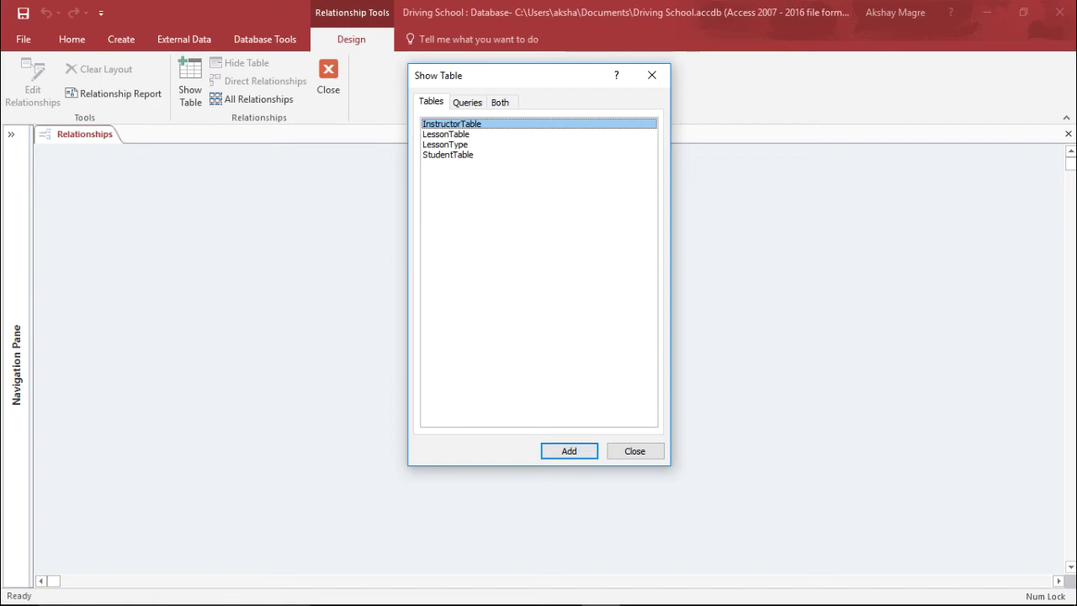
{"action": "left_click", "coordinate": [568, 451]}
{"action": "left_click", "coordinate": [445, 134]}
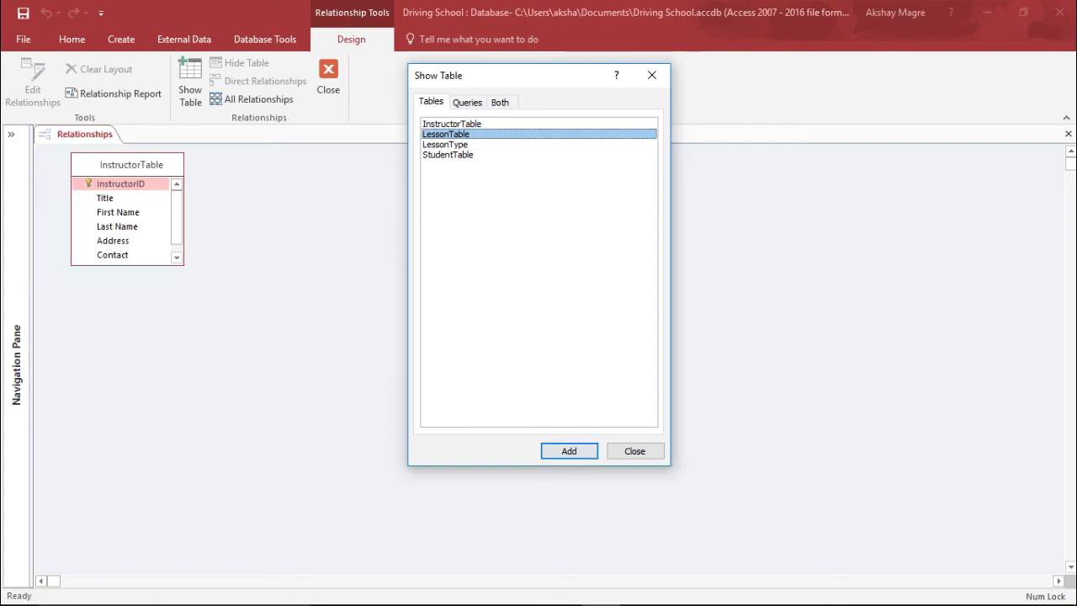
{"action": "left_click", "coordinate": [569, 451]}
{"action": "left_click", "coordinate": [447, 155]}
{"action": "left_click", "coordinate": [445, 144], "text": "shift"}
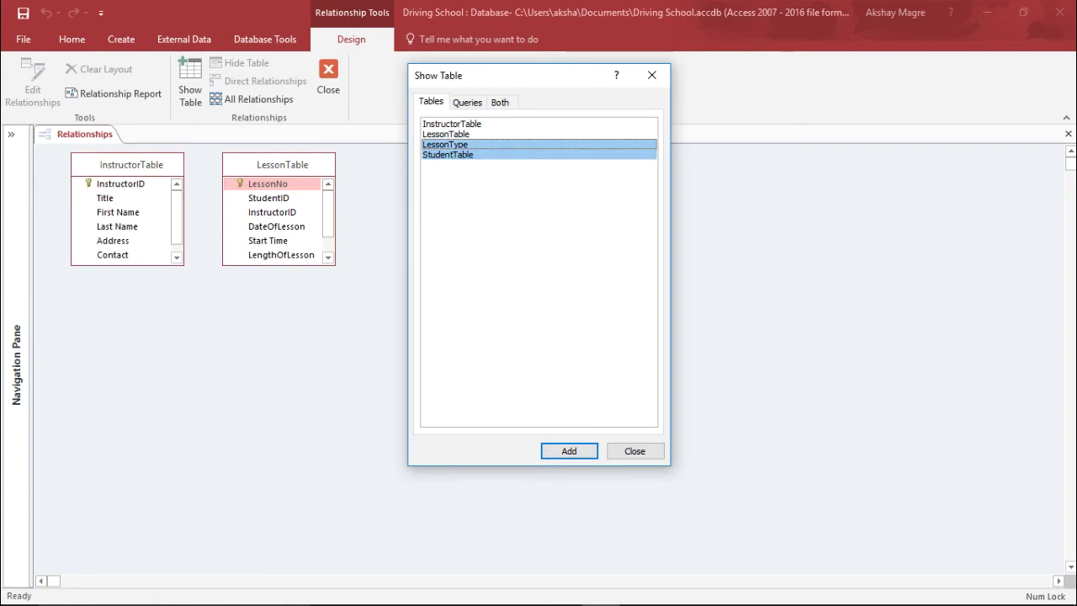
{"action": "left_click", "coordinate": [569, 451]}
{"action": "left_click", "coordinate": [634, 451]}
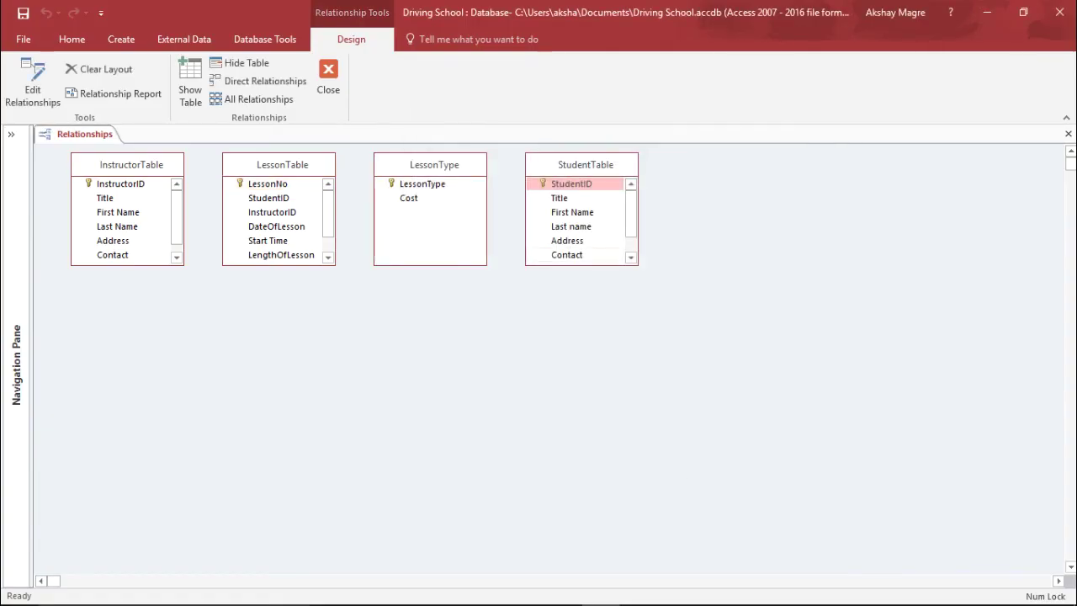
Spread StudentTable, LessonType, LessonTable and InstructorTable apart in the diagram.
{"action": "left_click_drag", "start_coordinate": [586, 164], "coordinate": [843, 216]}
{"action": "left_click_drag", "start_coordinate": [430, 164], "coordinate": [534, 245]}
{"action": "left_click_drag", "start_coordinate": [282, 164], "coordinate": [337, 230]}
{"action": "left_click", "coordinate": [131, 164]}
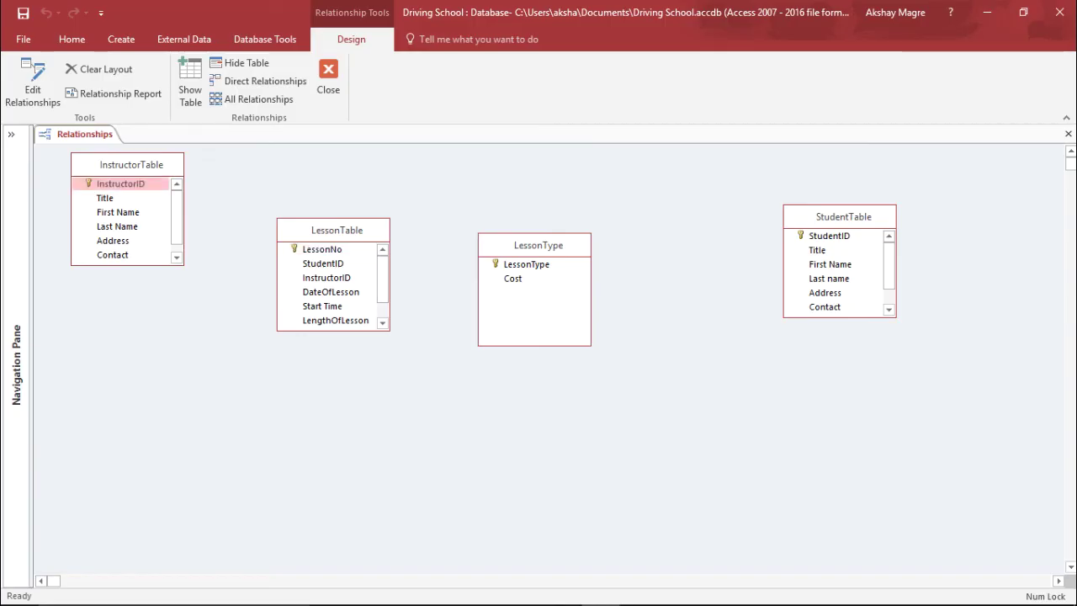
{"action": "left_click_drag", "start_coordinate": [130, 164], "coordinate": [147, 231]}
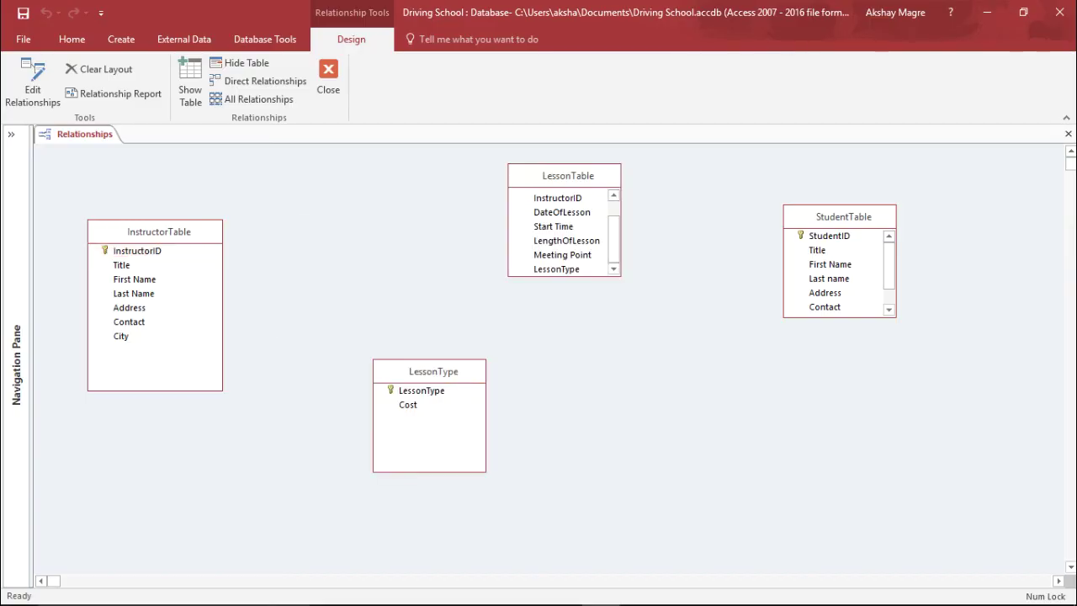
Rearrange the tables, enlarge StudentTable, and drag InstructorID onto LessonTable's InstructorID.
{"action": "left_click_drag", "start_coordinate": [567, 175], "coordinate": [479, 229]}
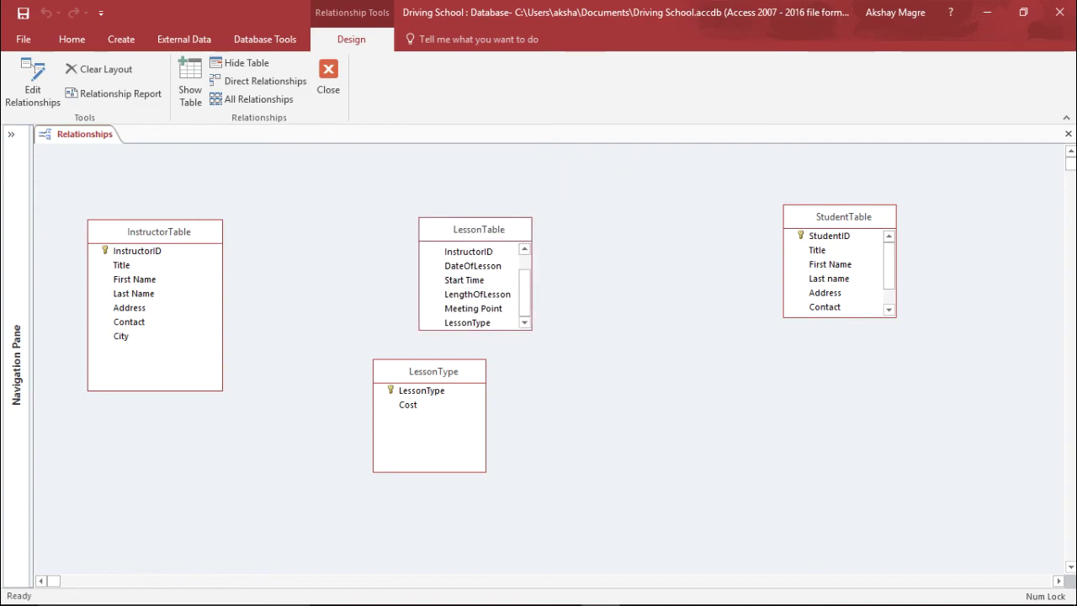
{"action": "left_click_drag", "start_coordinate": [433, 371], "coordinate": [667, 161]}
{"action": "left_click_drag", "start_coordinate": [479, 229], "coordinate": [498, 315]}
{"action": "left_click_drag", "start_coordinate": [159, 231], "coordinate": [221, 274]}
{"action": "left_click", "coordinate": [843, 216]}
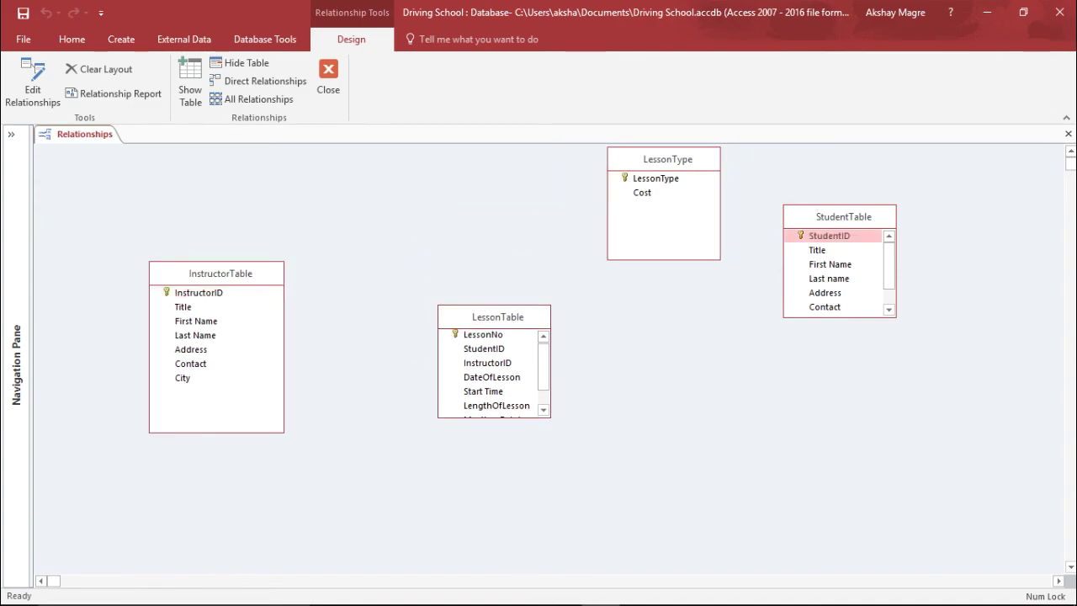
{"action": "left_click_drag", "start_coordinate": [839, 204], "coordinate": [785, 359]}
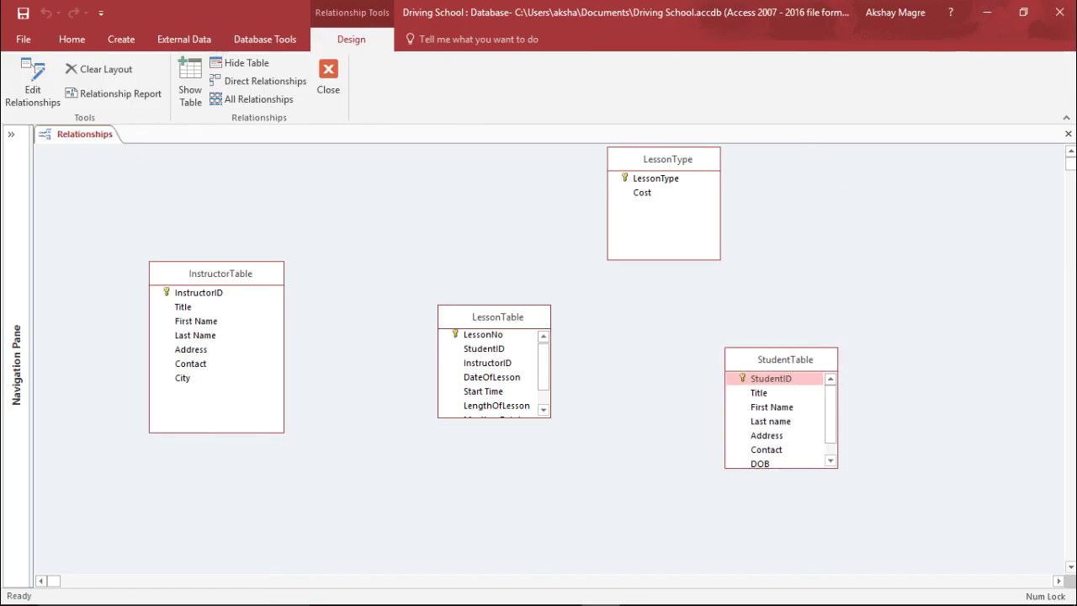
{"action": "left_click_drag", "start_coordinate": [550, 417], "coordinate": [562, 466]}
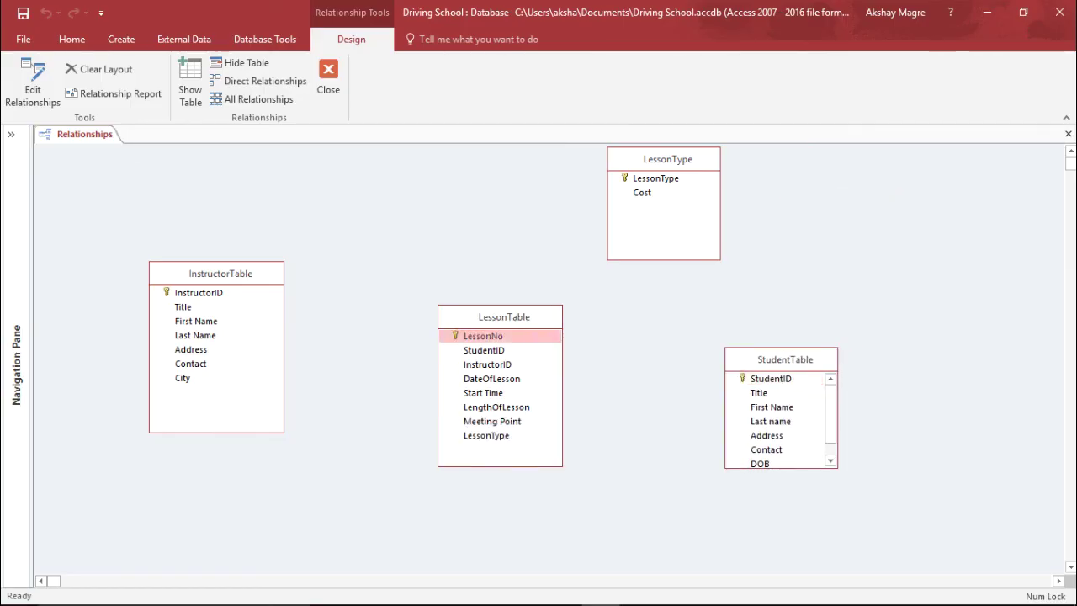
{"action": "left_click_drag", "start_coordinate": [837, 467], "coordinate": [856, 502]}
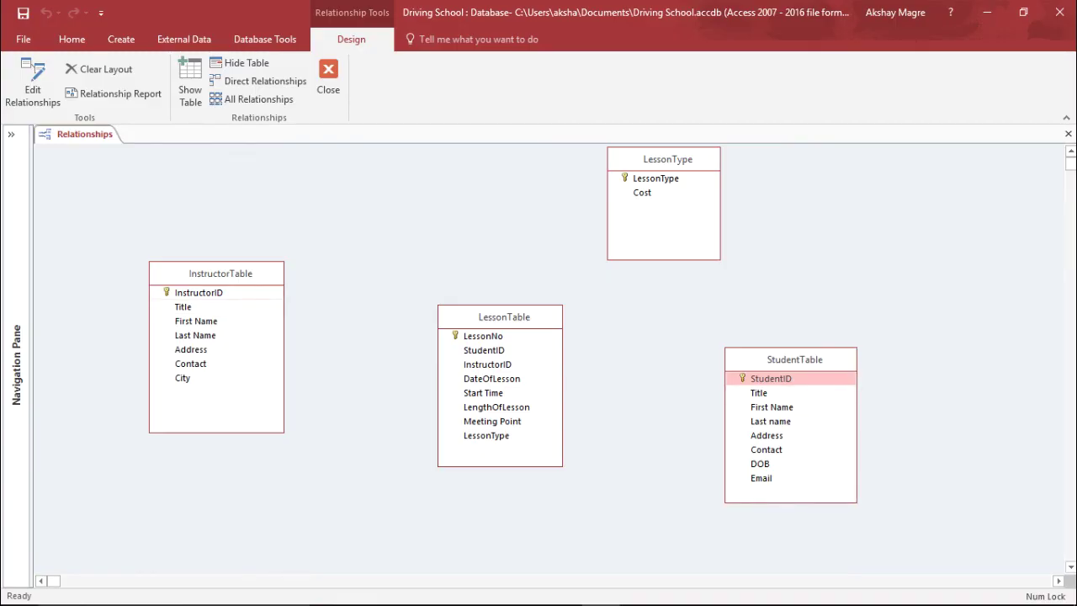
{"action": "left_click_drag", "start_coordinate": [198, 292], "coordinate": [488, 364]}
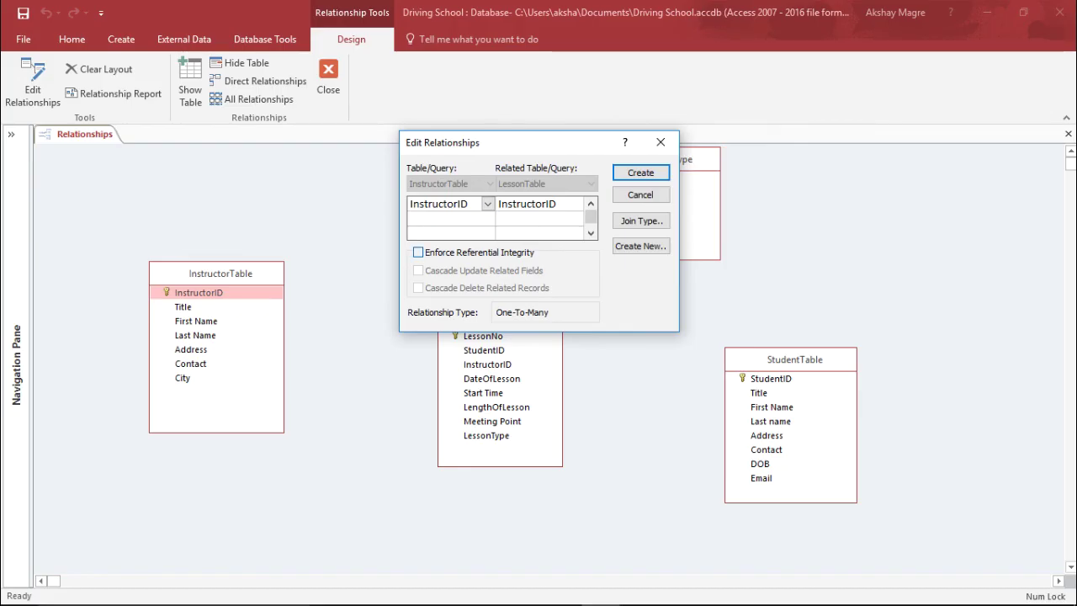
Create the InstructorID link with referential integrity and cascading updates and deletes.
{"action": "left_click", "coordinate": [419, 253]}
{"action": "left_click", "coordinate": [418, 270]}
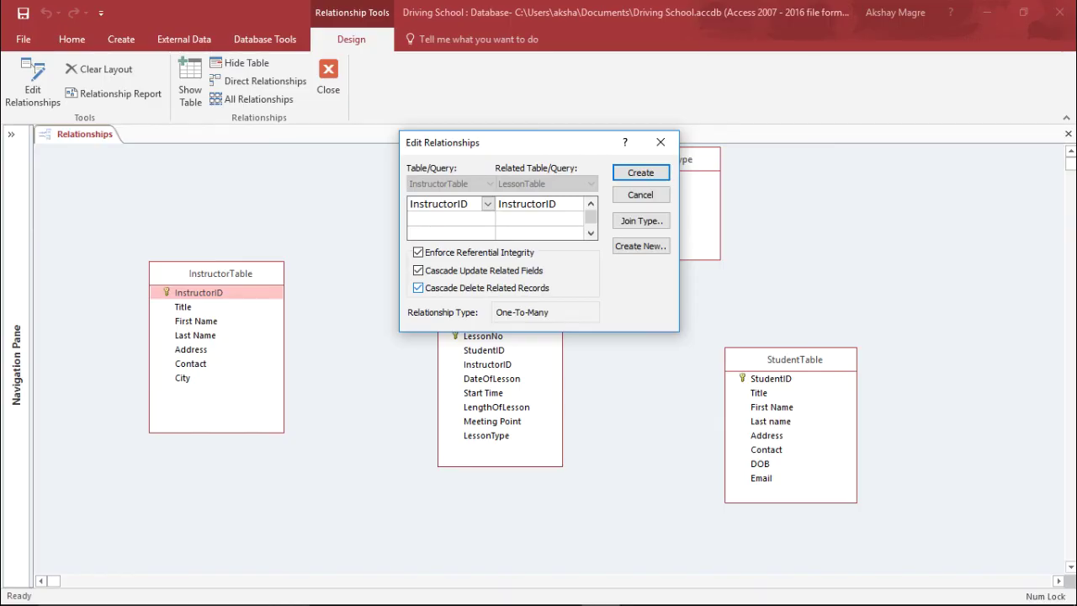
{"action": "left_click", "coordinate": [418, 287]}
{"action": "left_click", "coordinate": [640, 173]}
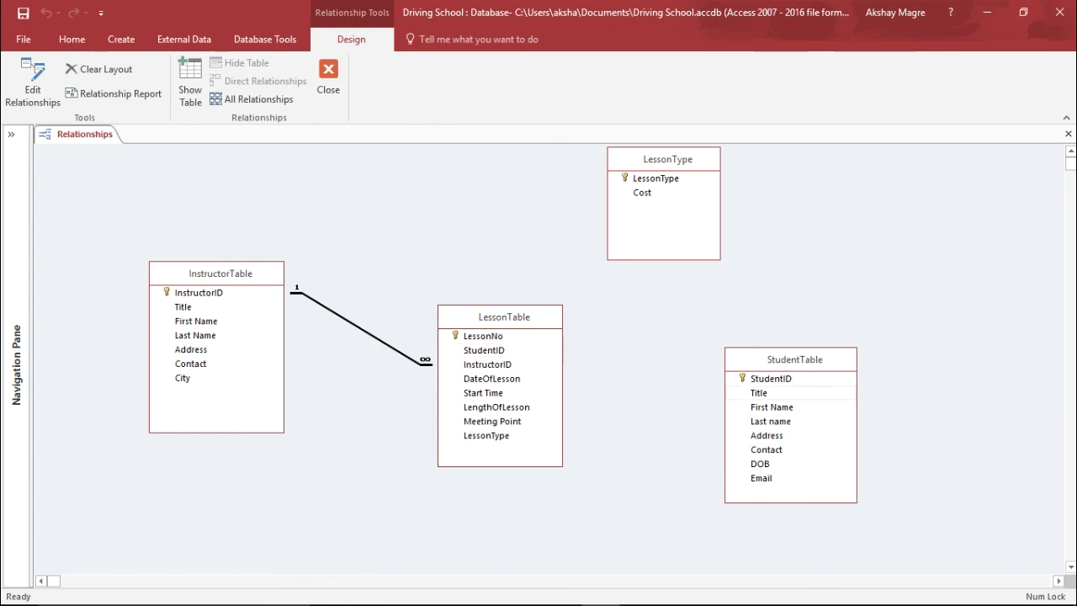
{"action": "left_click", "coordinate": [770, 378]}
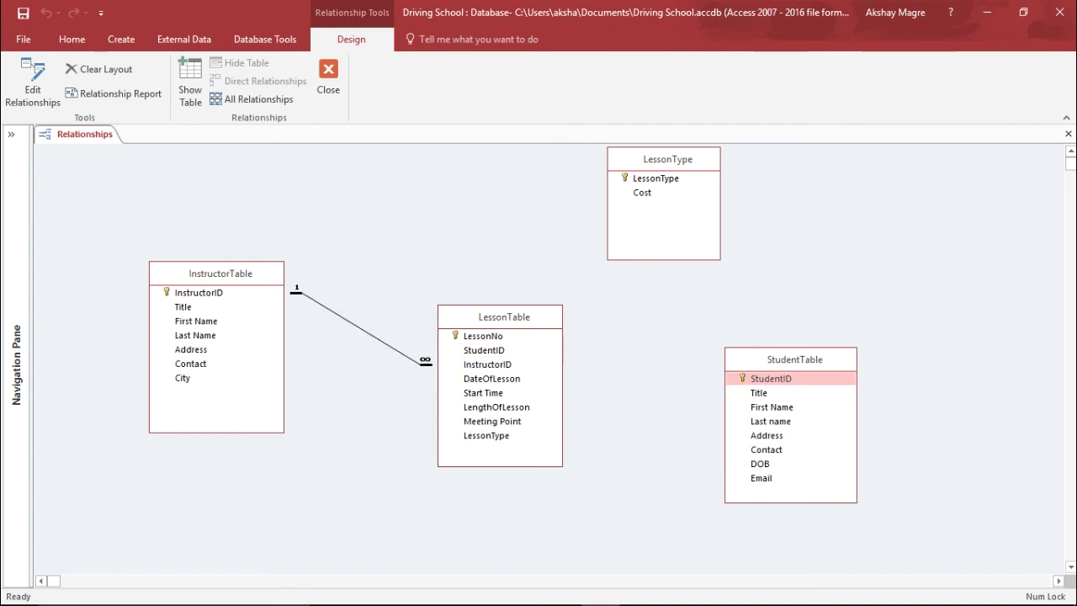
Link StudentID to LessonTable's StudentID with enforced integrity and cascades, and create it.
{"action": "left_click_drag", "start_coordinate": [770, 379], "coordinate": [483, 350]}
{"action": "left_click", "coordinate": [418, 253]}
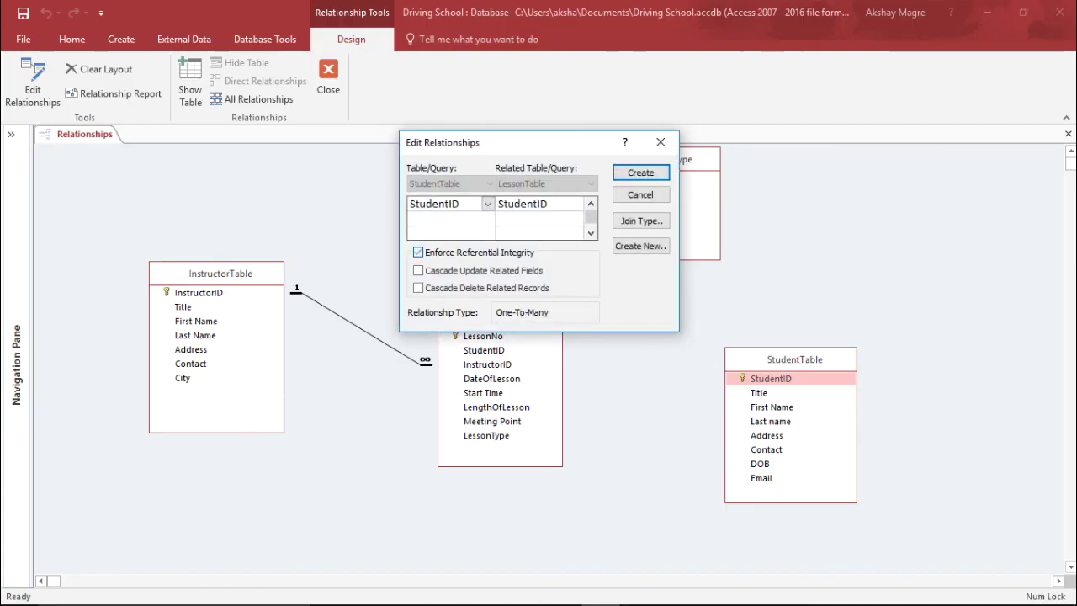
{"action": "left_click", "coordinate": [418, 270]}
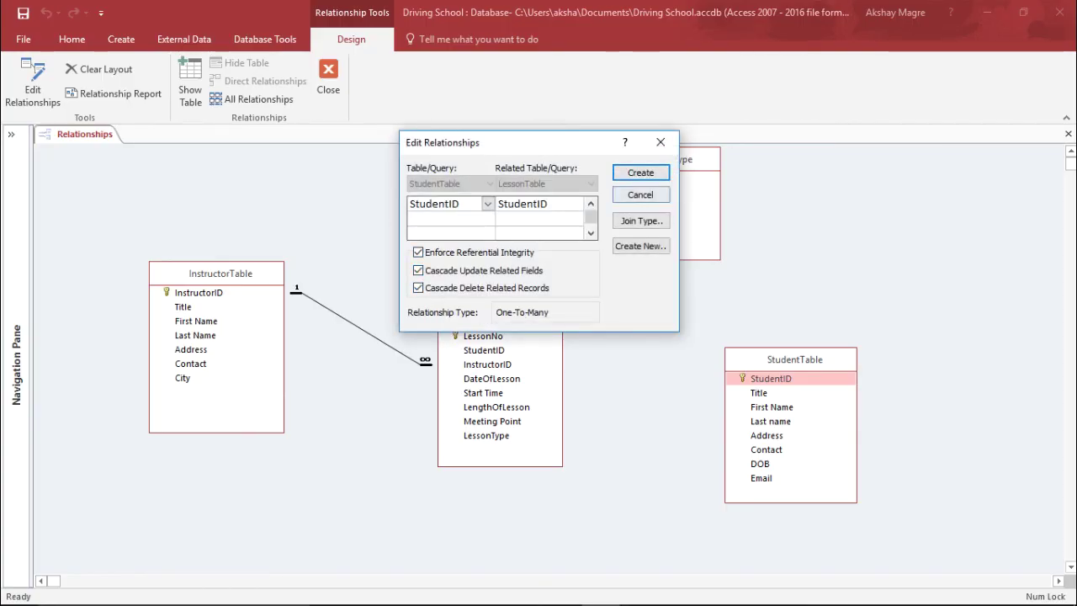
{"action": "left_click", "coordinate": [640, 172]}
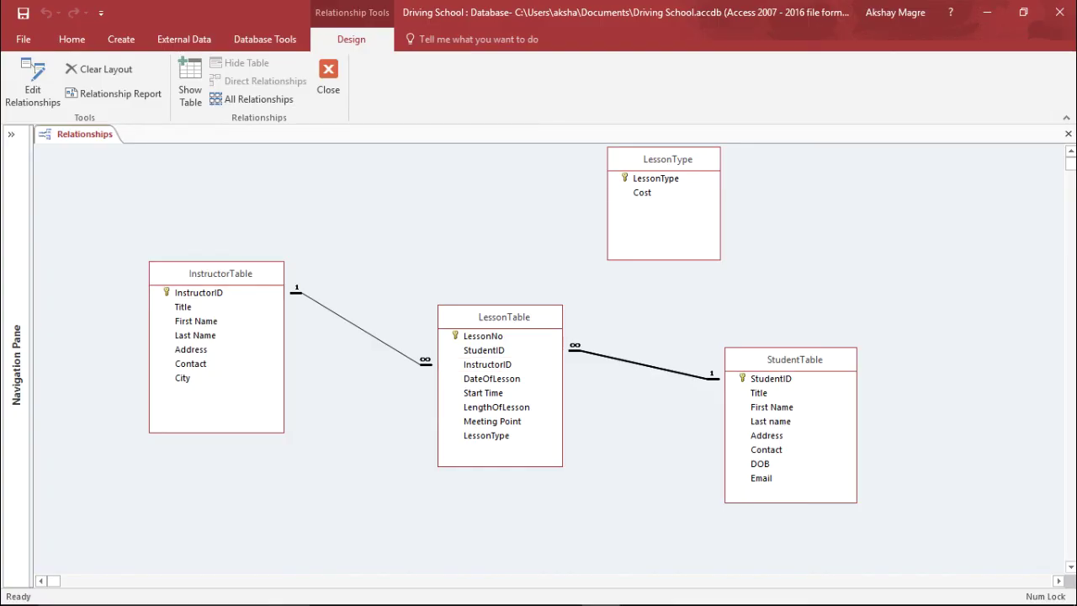
Link LessonType to LessonTable's LessonType with integrity, cascade updates and deletes, and create it.
{"action": "left_click", "coordinate": [656, 178]}
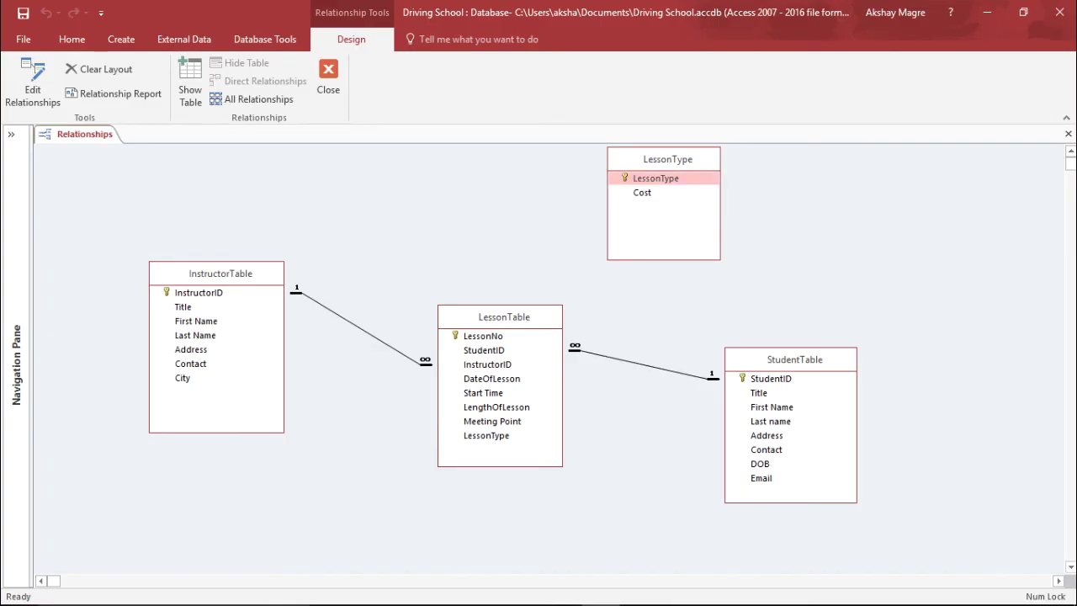
{"action": "left_click_drag", "start_coordinate": [655, 177], "coordinate": [487, 435]}
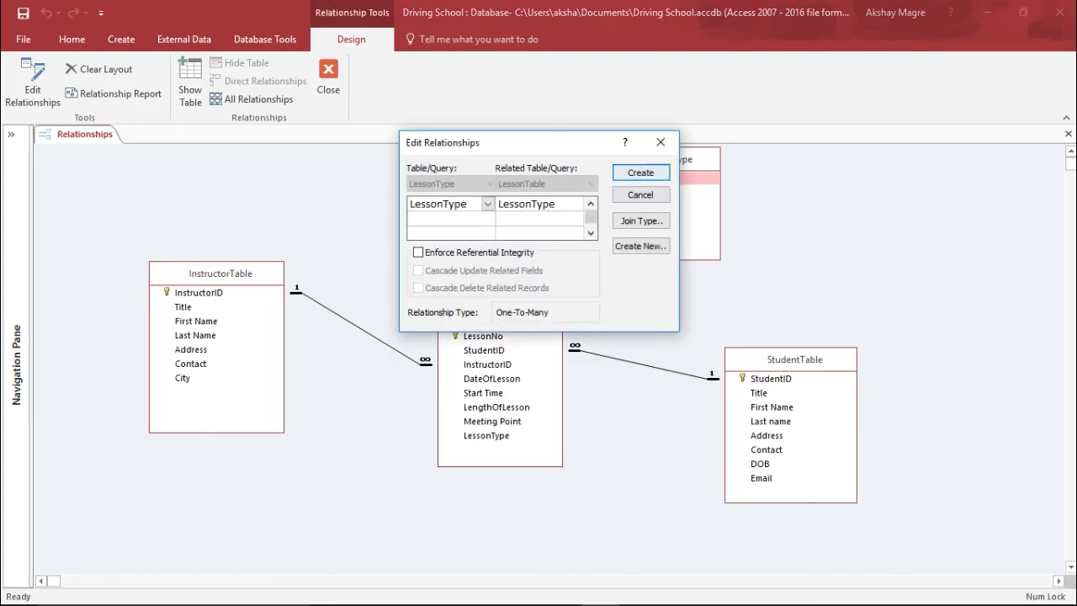
{"action": "key", "text": "alt+e"}
{"action": "key", "text": "alt+u"}
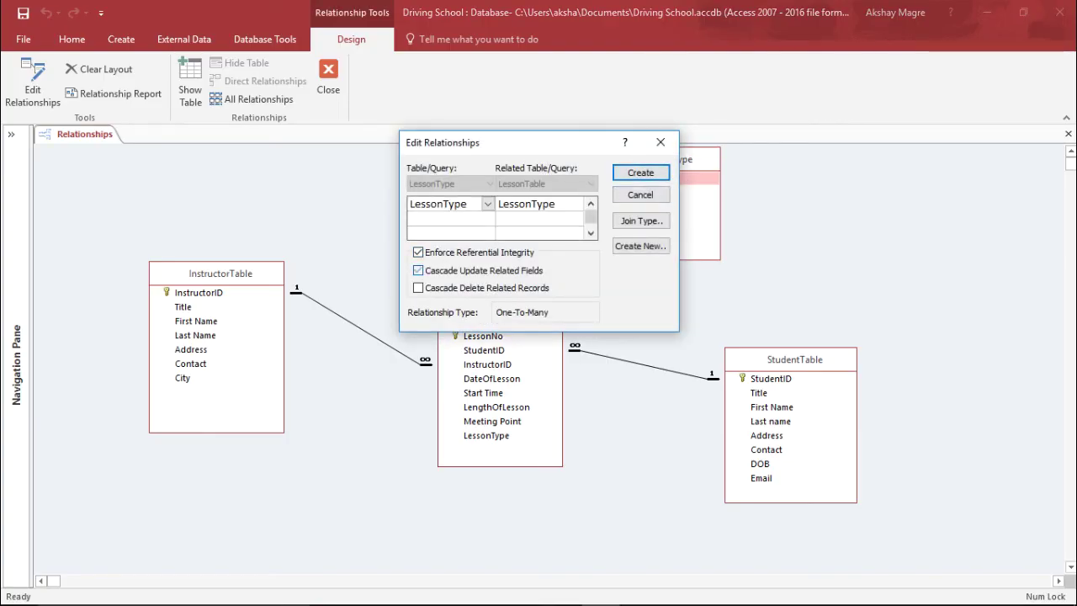
{"action": "key", "text": "alt+d"}
{"action": "left_click", "coordinate": [640, 172]}
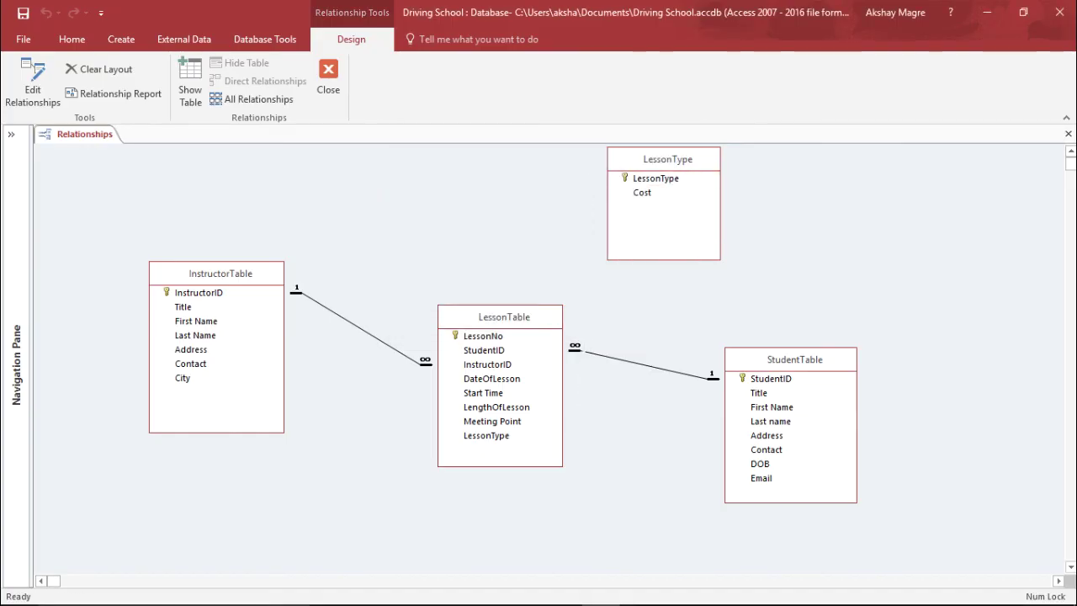
Lay out LessonTable centrally, InstructorTable left, StudentTable right, and LessonType below.
{"action": "left_click_drag", "start_coordinate": [665, 159], "coordinate": [640, 490]}
{"action": "left_click_drag", "start_coordinate": [794, 360], "coordinate": [836, 214]}
{"action": "left_click_drag", "start_coordinate": [503, 316], "coordinate": [517, 230]}
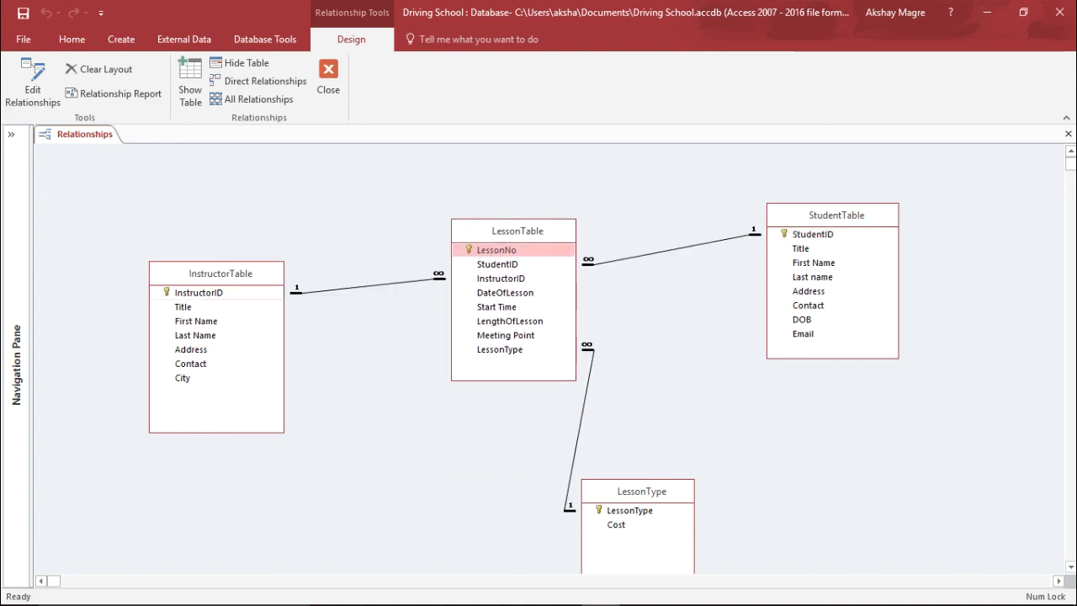
{"action": "left_click_drag", "start_coordinate": [220, 273], "coordinate": [207, 184]}
{"action": "left_click_drag", "start_coordinate": [642, 491], "coordinate": [728, 416]}
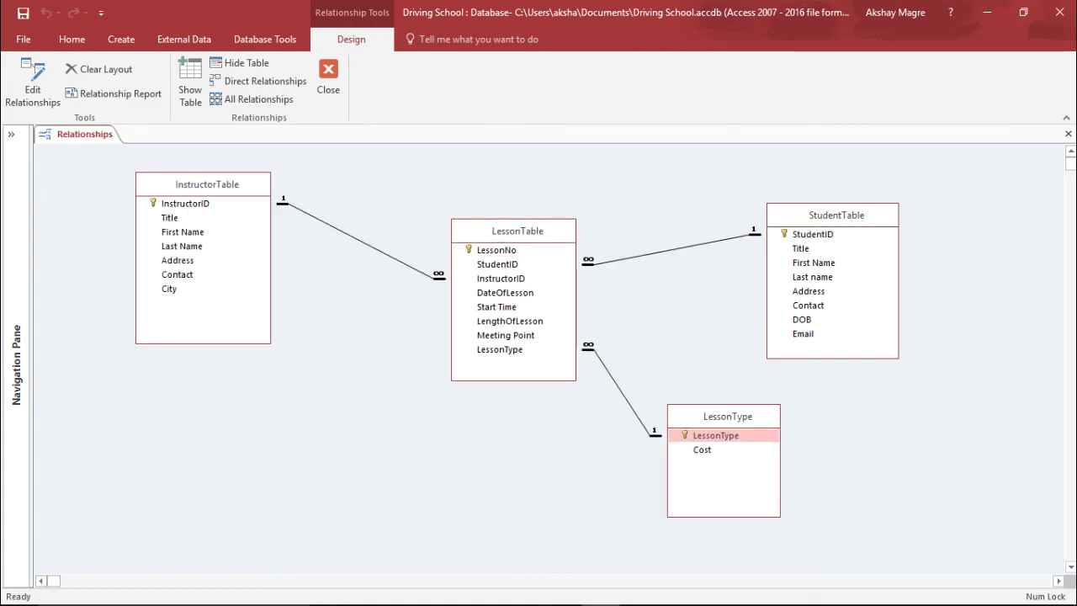
{"action": "left_click_drag", "start_coordinate": [728, 415], "coordinate": [735, 439]}
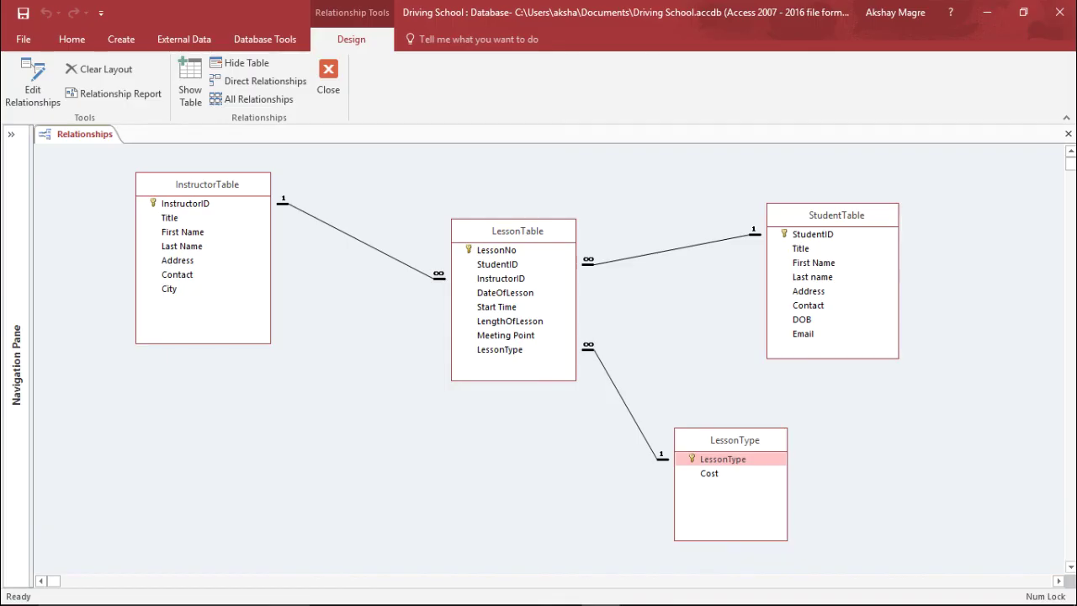
{"action": "left_click", "coordinate": [393, 257]}
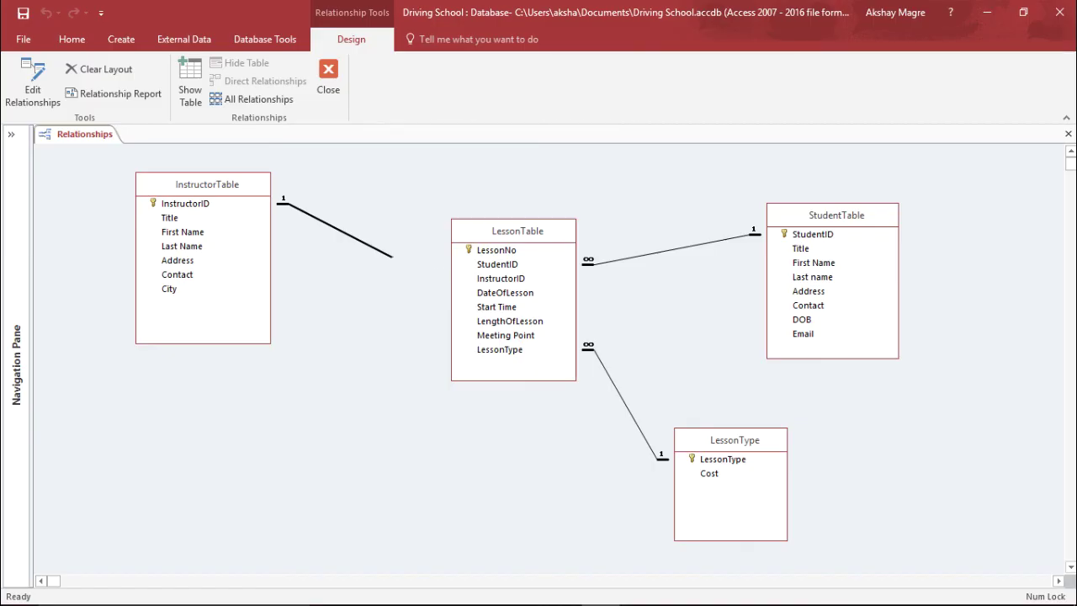
{"action": "right_click", "coordinate": [393, 257]}
{"action": "left_click", "coordinate": [454, 268]}
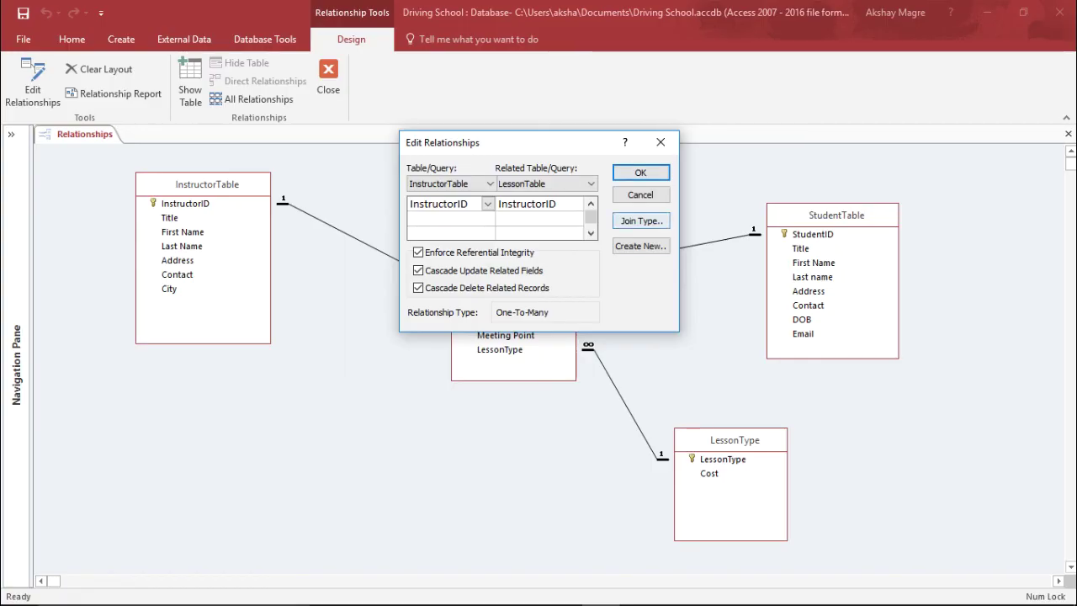
{"action": "left_click", "coordinate": [641, 220]}
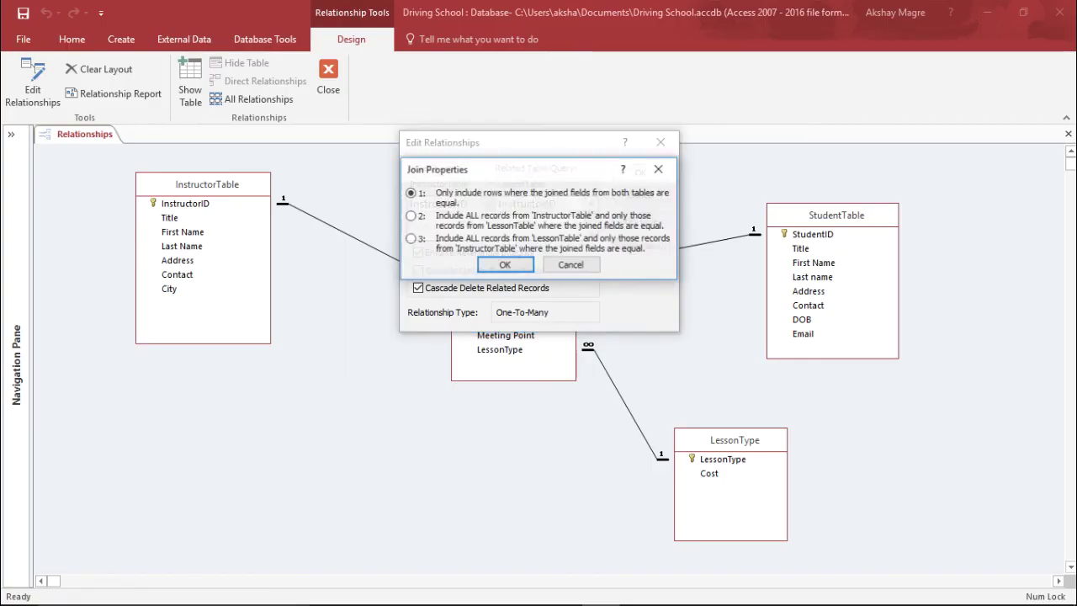
{"action": "left_click_drag", "start_coordinate": [471, 169], "coordinate": [319, 251]}
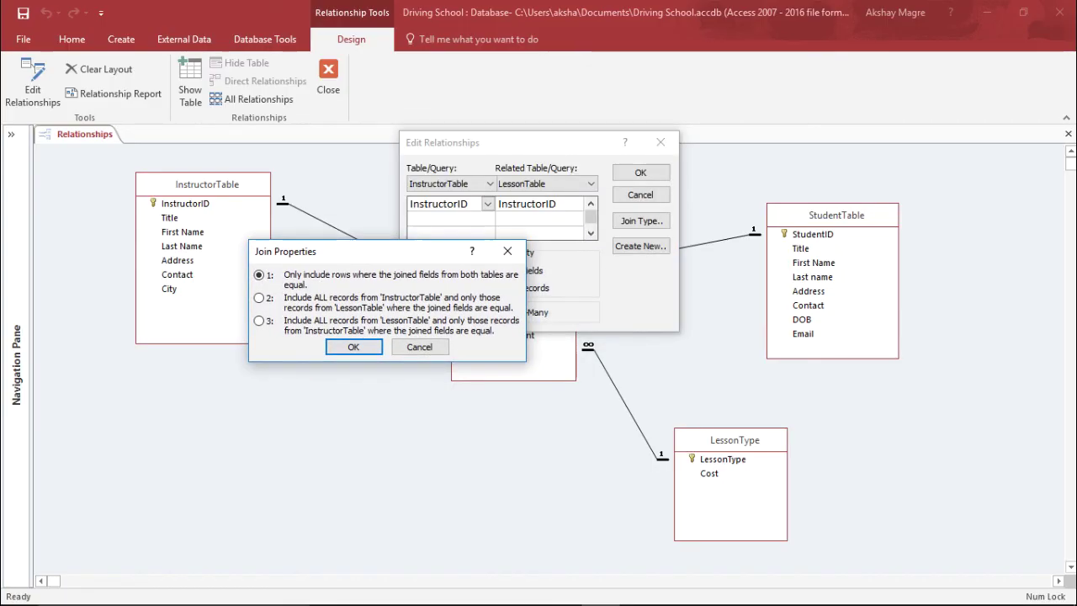
{"action": "left_click", "coordinate": [259, 298]}
{"action": "left_click", "coordinate": [259, 321]}
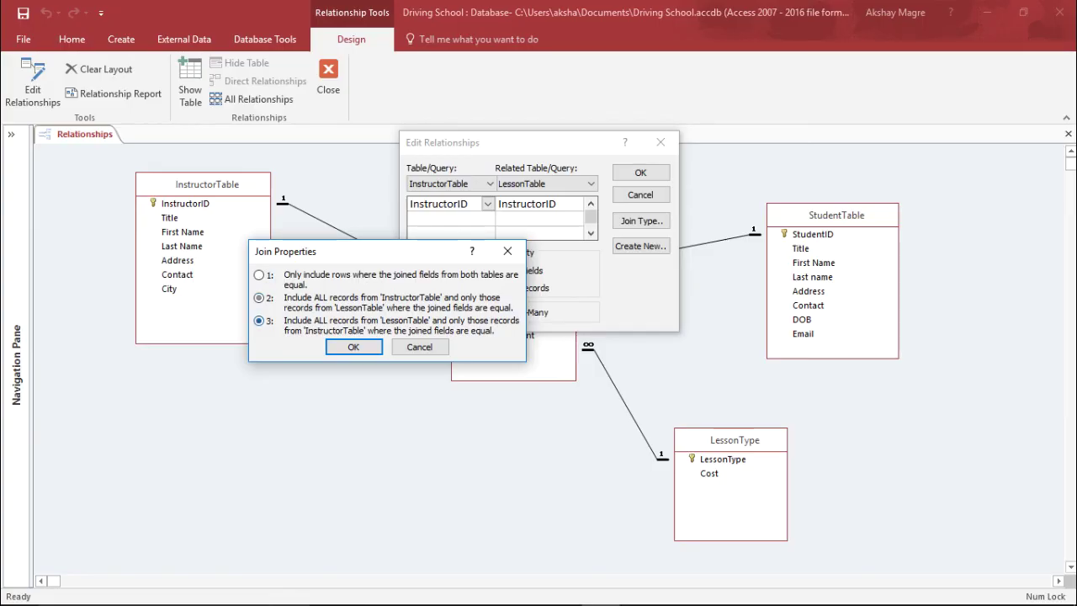
{"action": "left_click", "coordinate": [259, 275]}
{"action": "left_click", "coordinate": [259, 298]}
{"action": "left_click", "coordinate": [259, 275]}
{"action": "left_click", "coordinate": [353, 346]}
{"action": "left_click", "coordinate": [641, 173]}
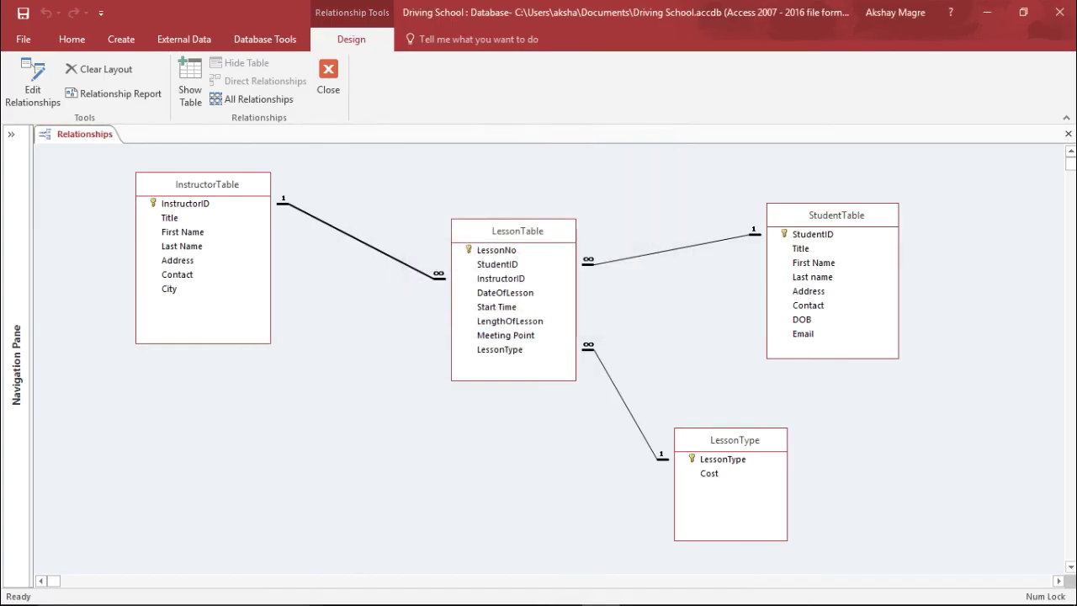